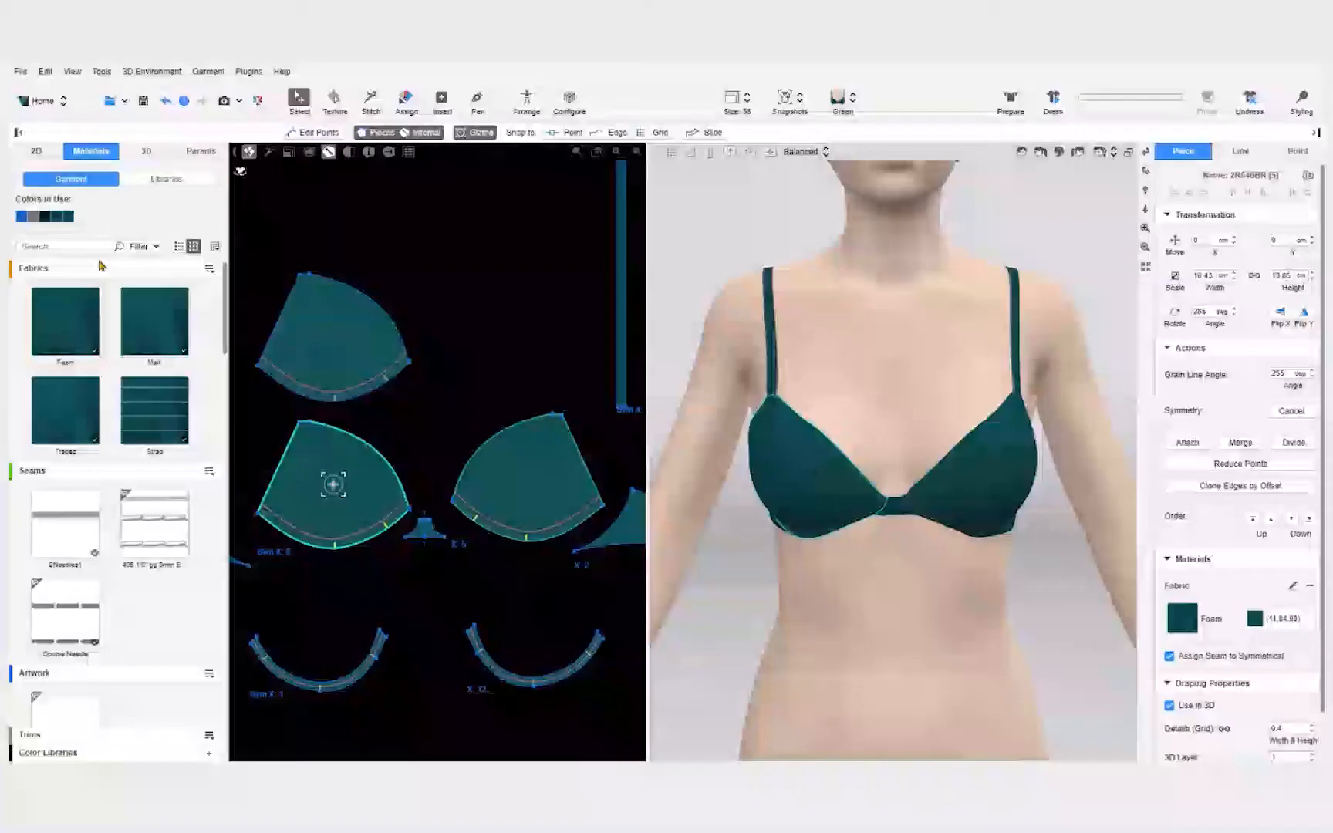
Step: Assign the Foam fabric to the lower cup piece and the Main fabric to the separate cup piece above it
click(87, 330)
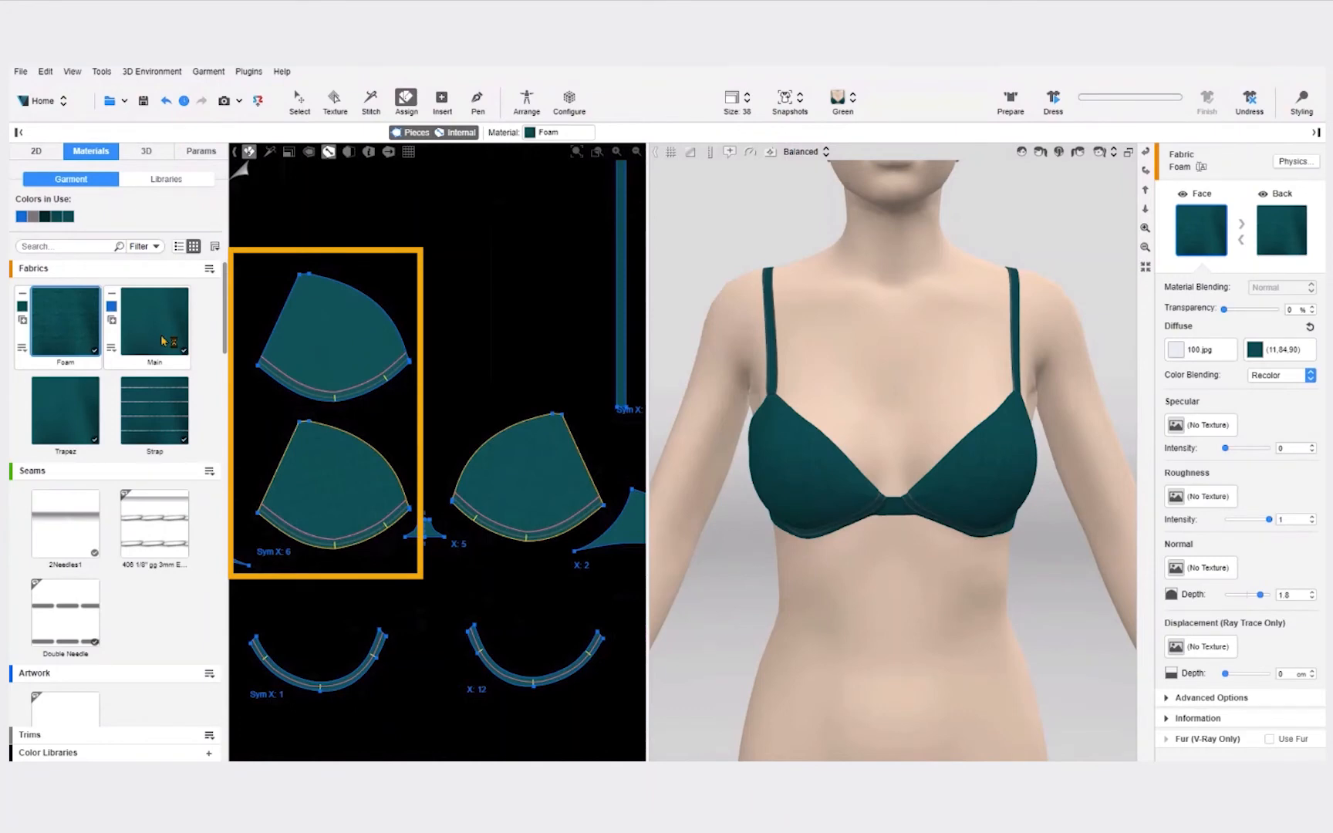
click(163, 341)
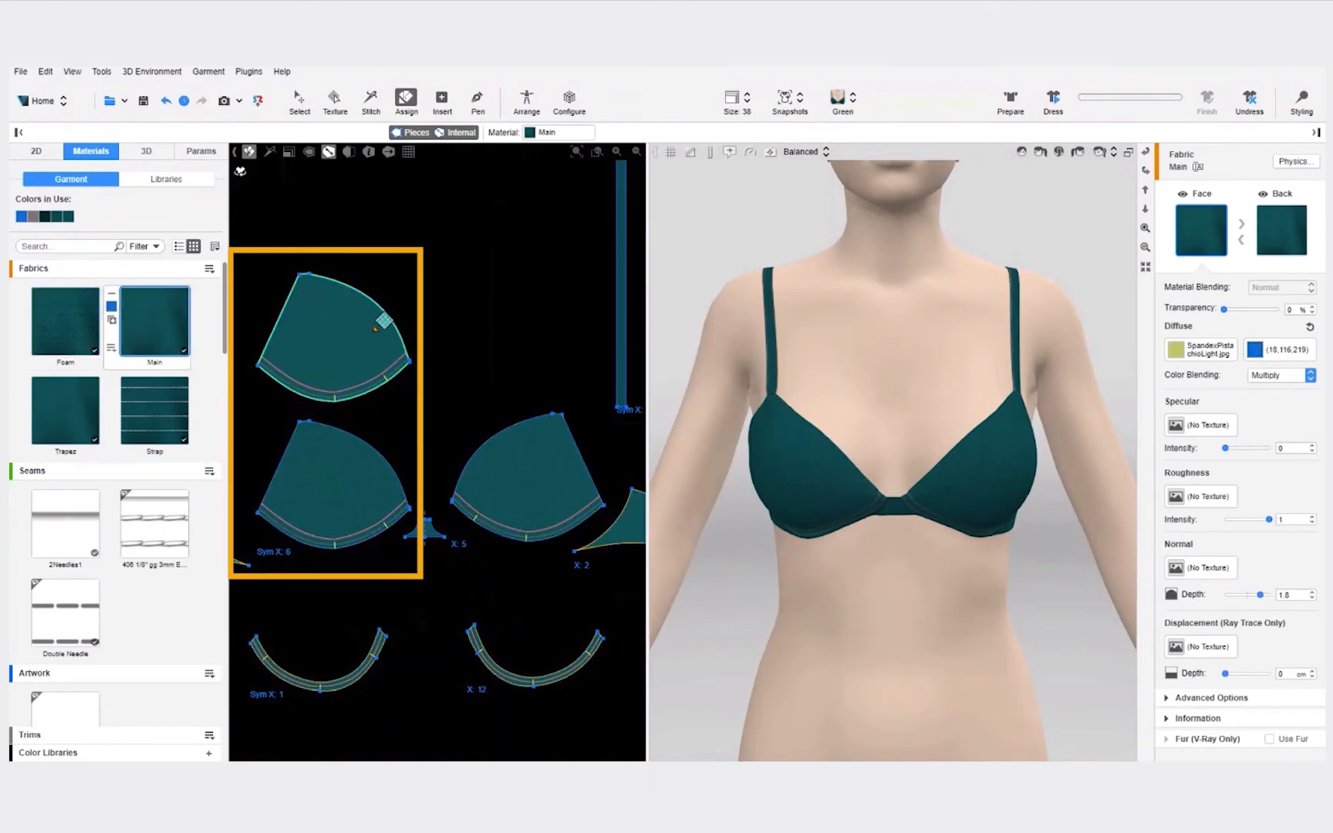
key(Escape)
Step: Move the Main cup piece exactly onto the Foam cup piece and attach the two layers
click(301, 357)
drag(409, 393, 417, 468)
scroll(319, 419, up, 4)
click(319, 420)
middle_drag(410, 379, 322, 296)
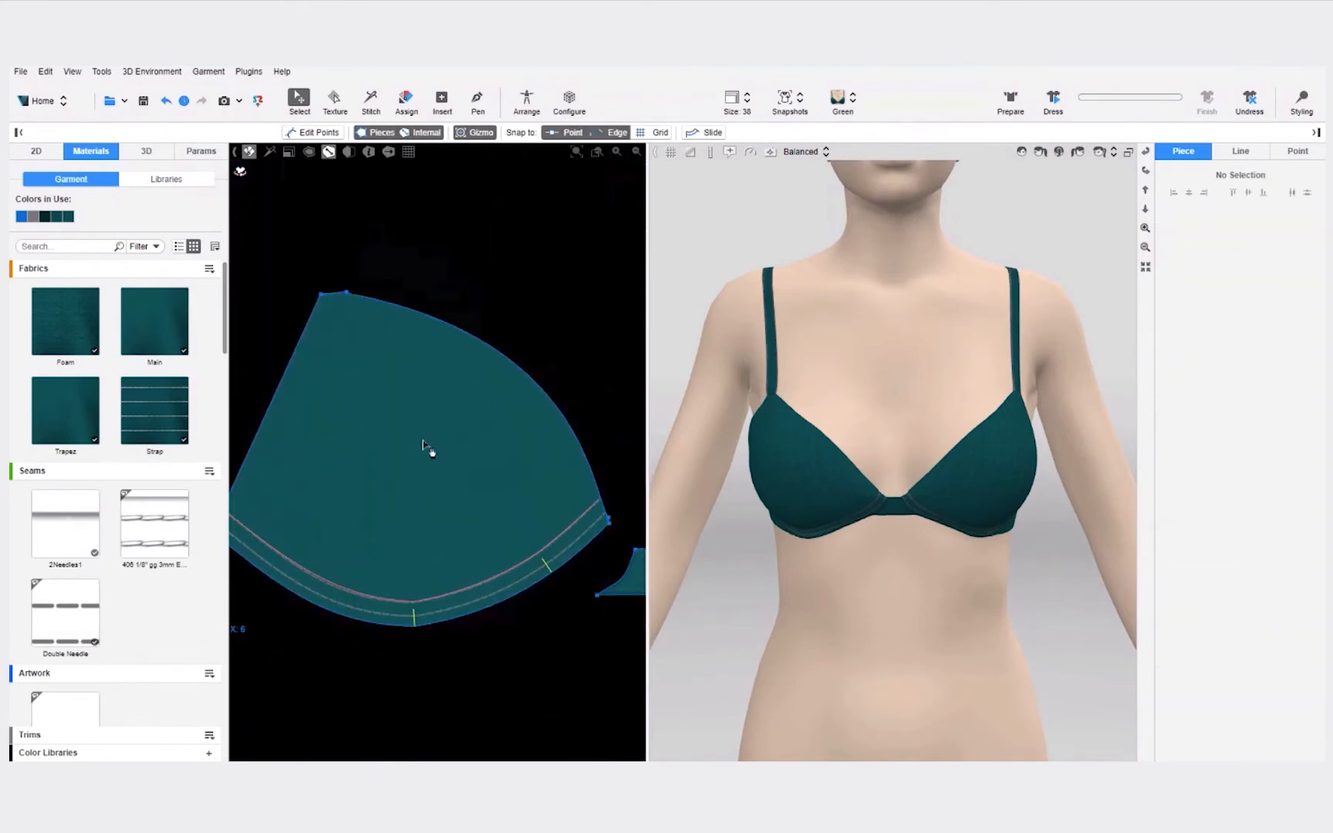
click(432, 452)
click(1200, 472)
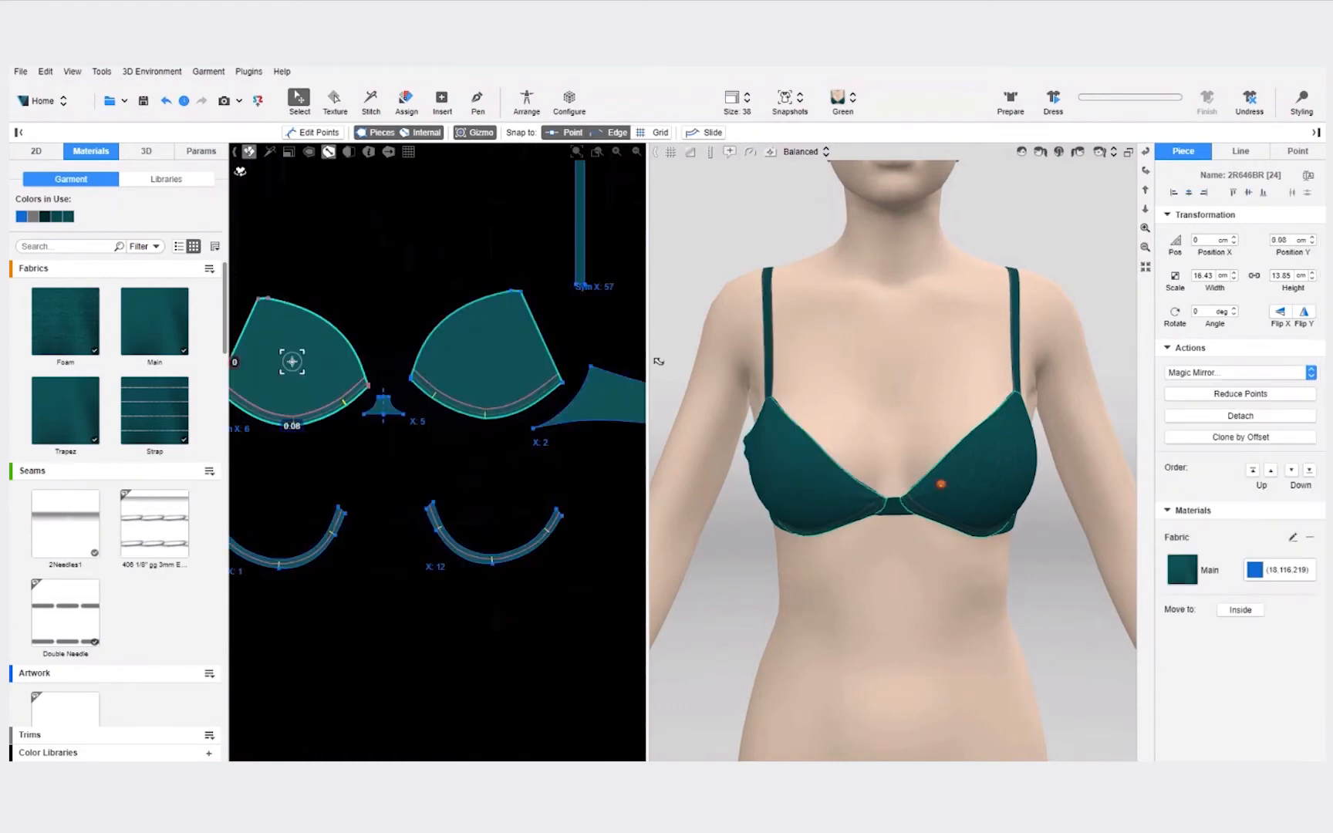
Step: Apply Magic Mirror with Shape + Material to the layered cup and dress the avatar with the garment
click(1209, 375)
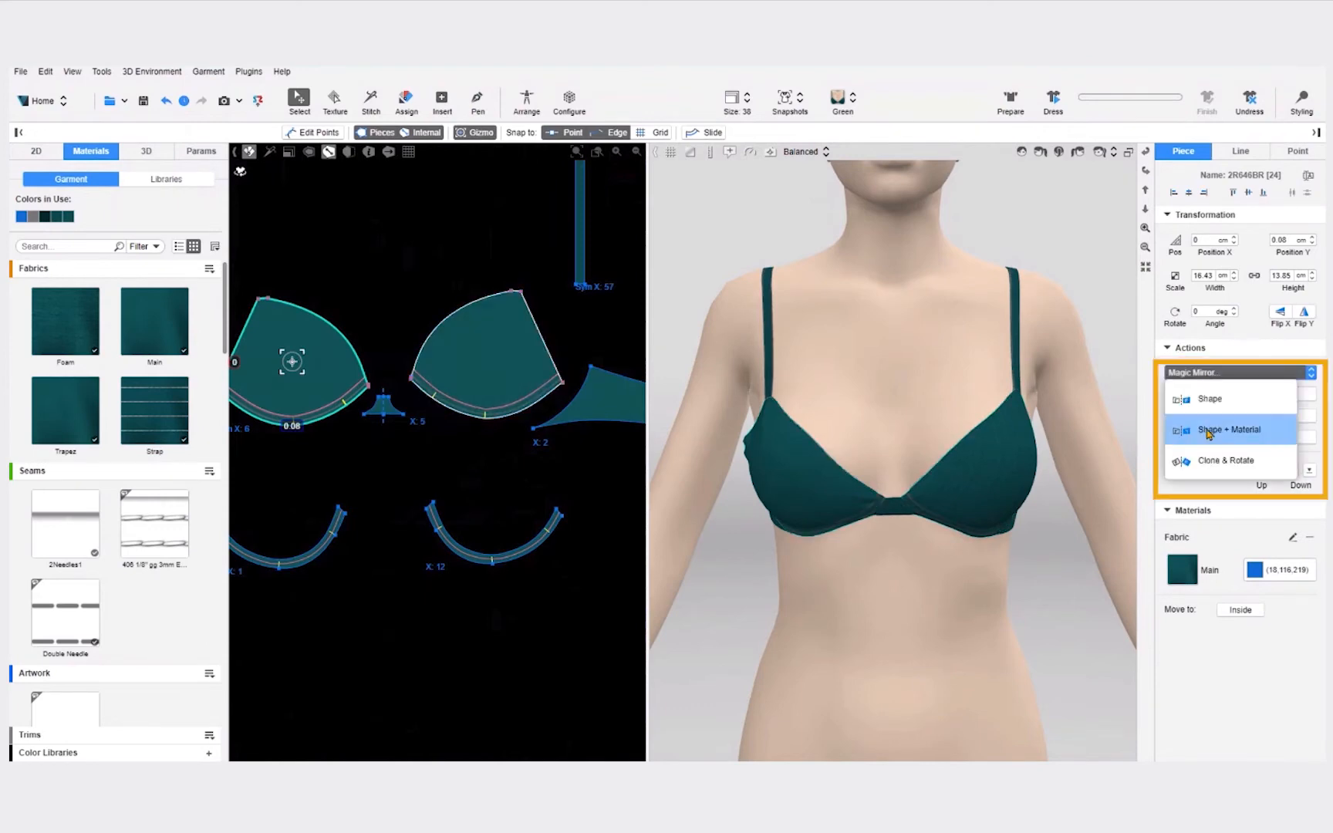
click(1209, 432)
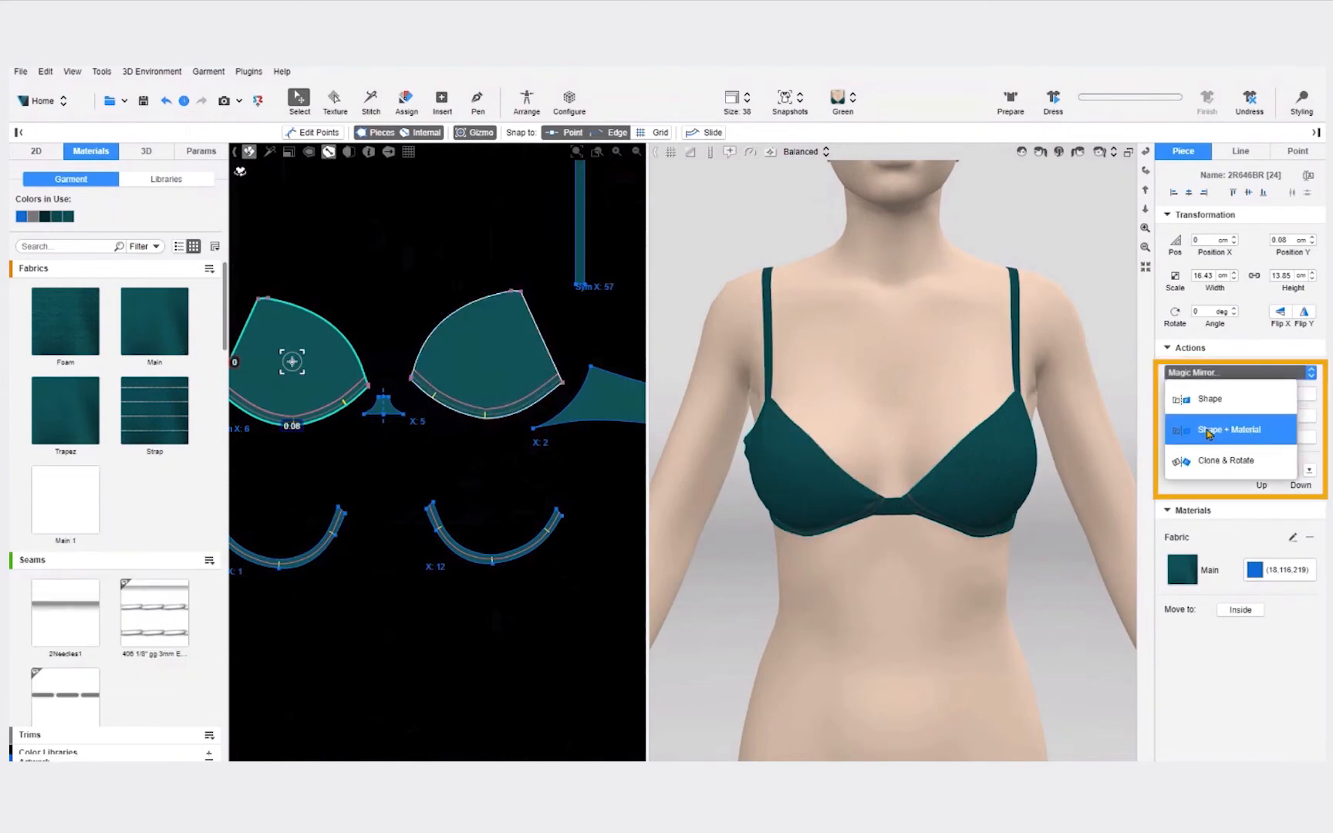
click(1053, 100)
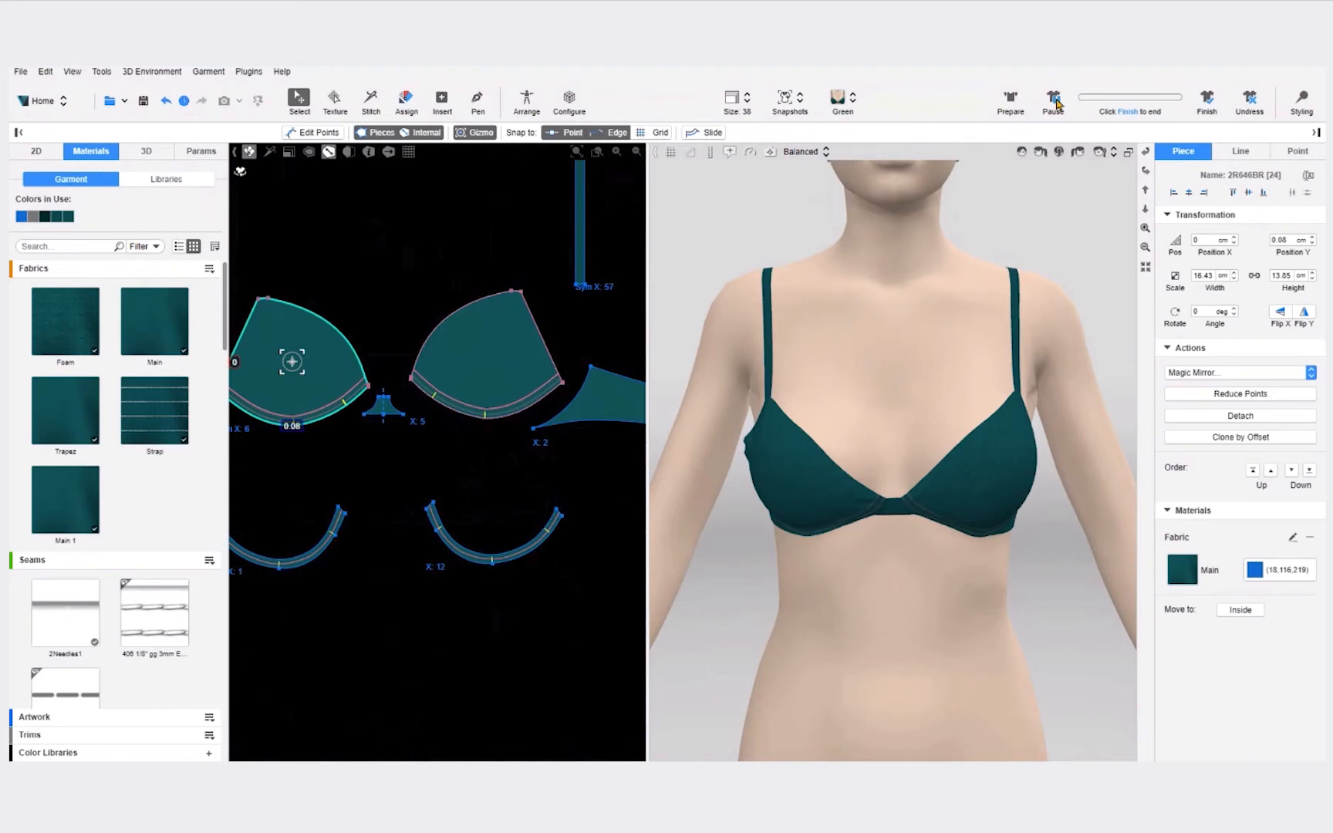
Step: Lock the outer left and outer right cup pieces in the pattern
right_click(348, 354)
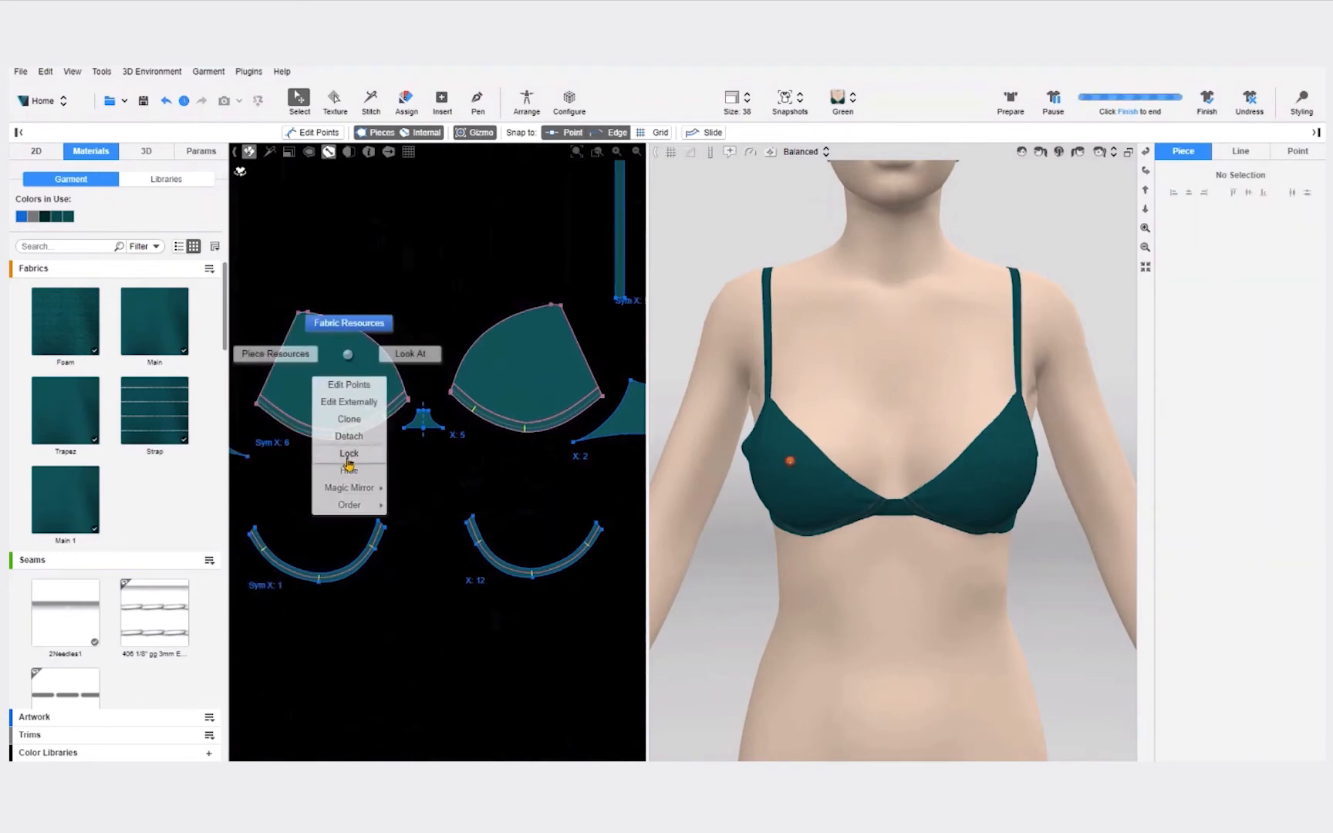
click(346, 461)
right_click(535, 371)
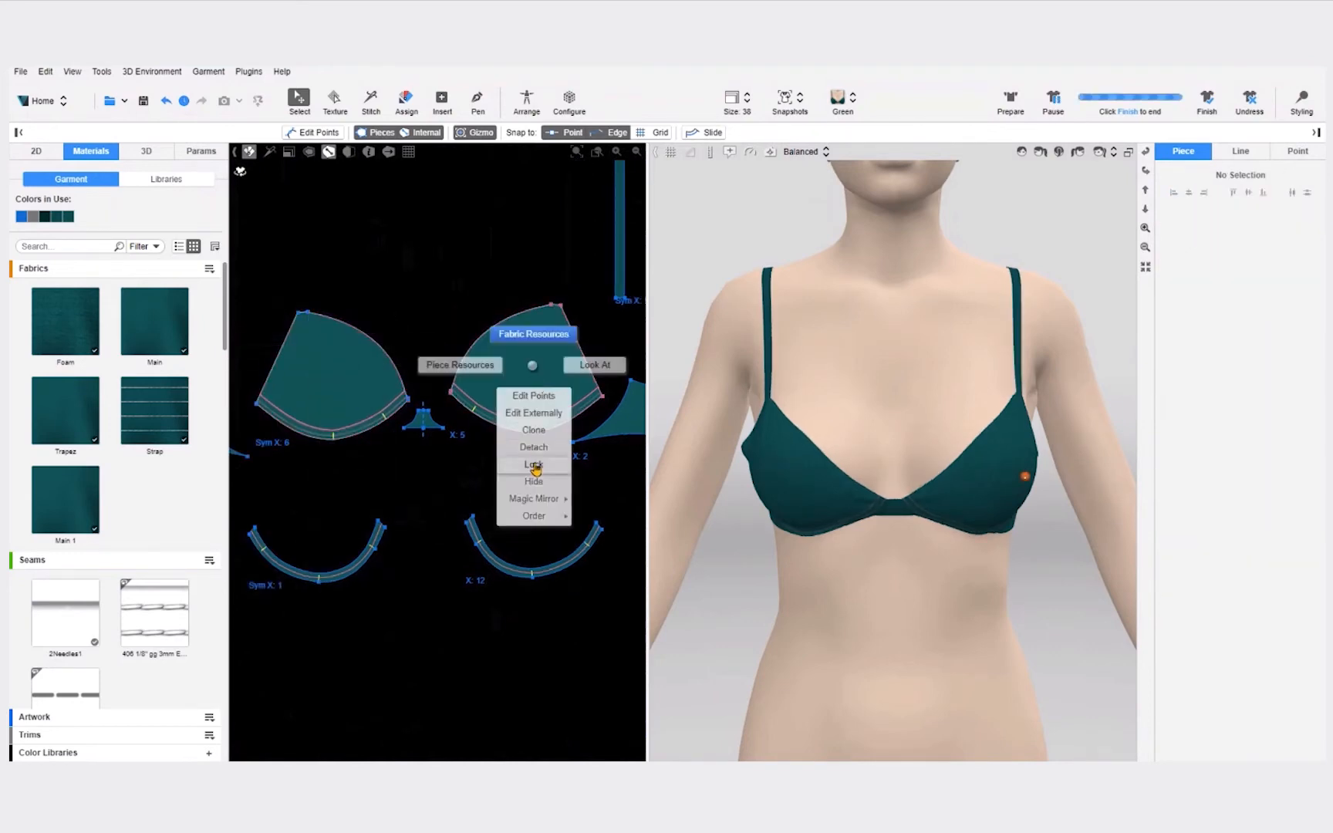
click(542, 467)
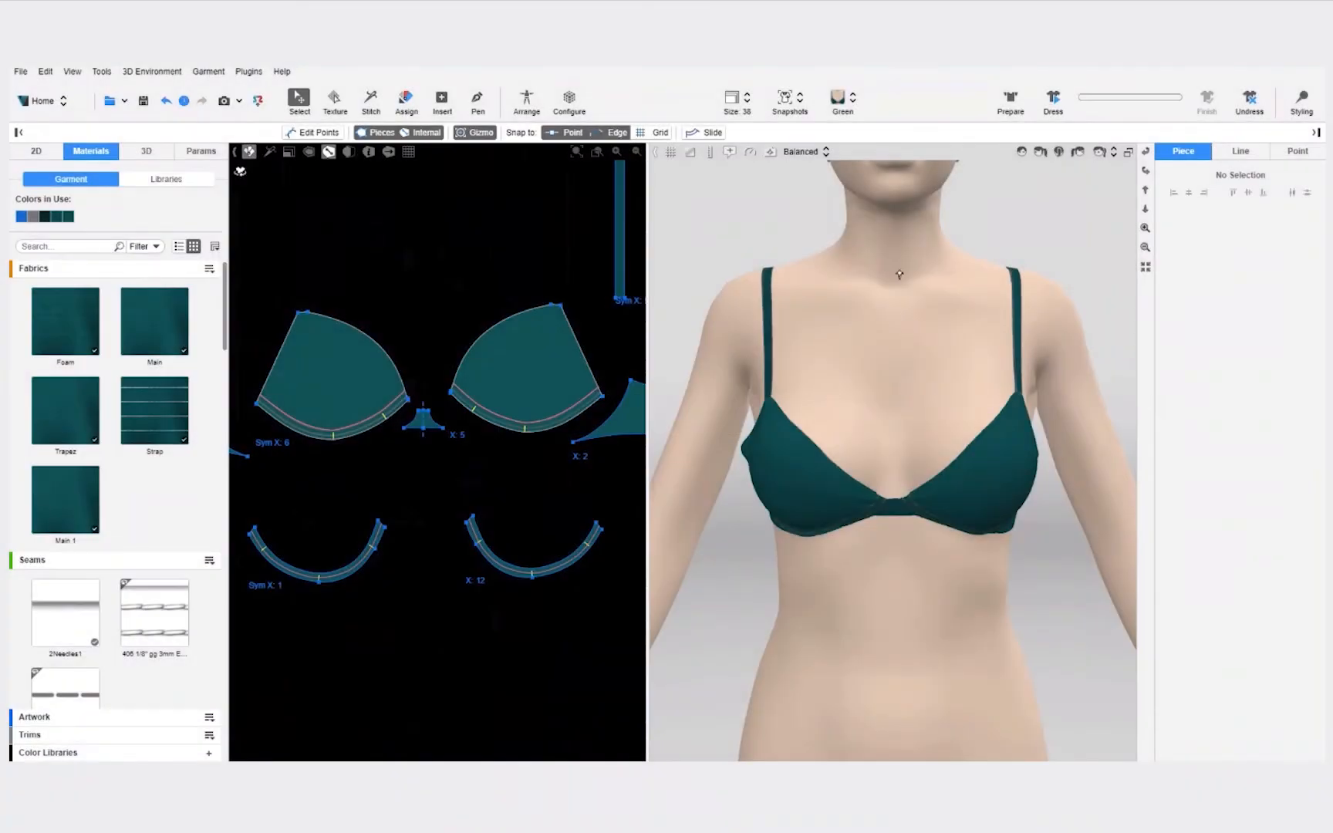
Step: Open the avatar for editing and go to the bra shape settings in its measurements
right_click(905, 355)
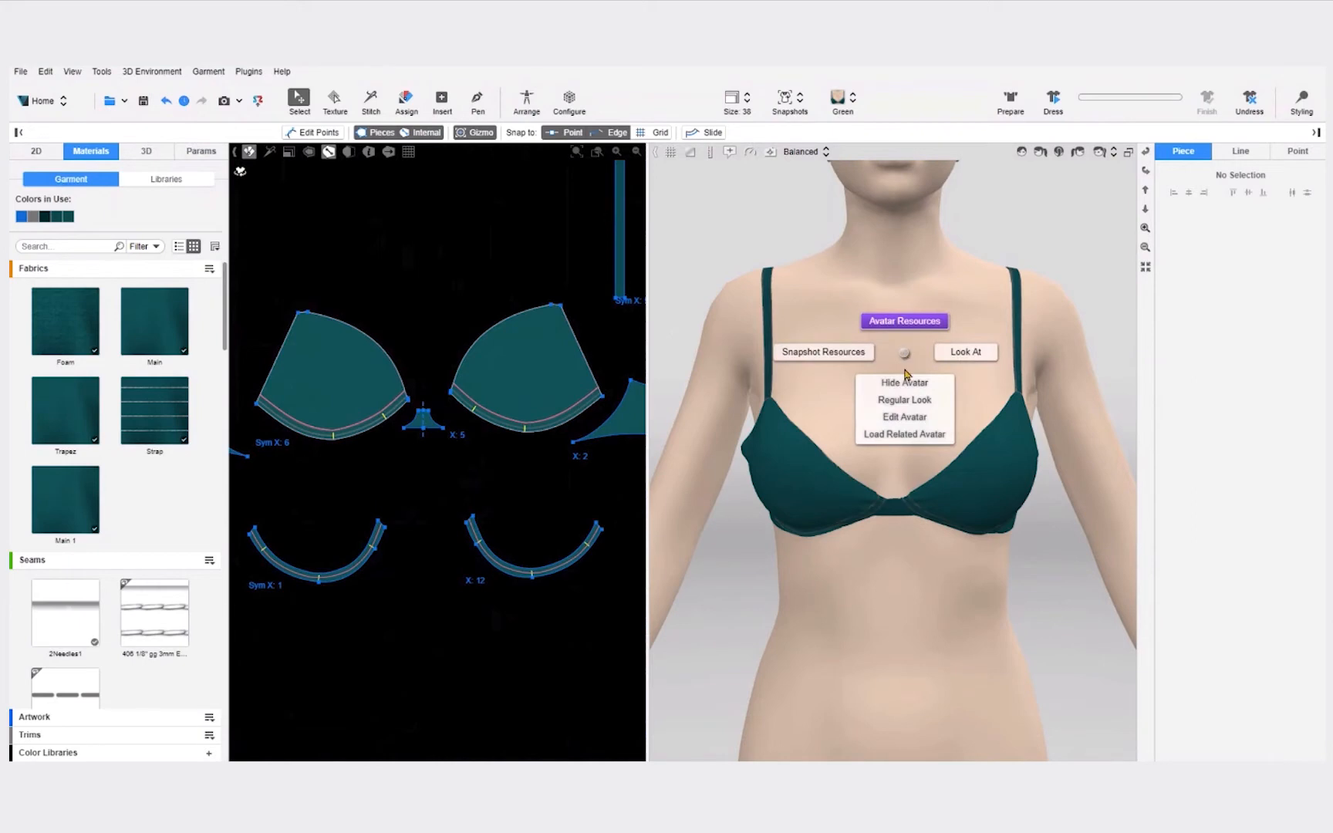
click(911, 425)
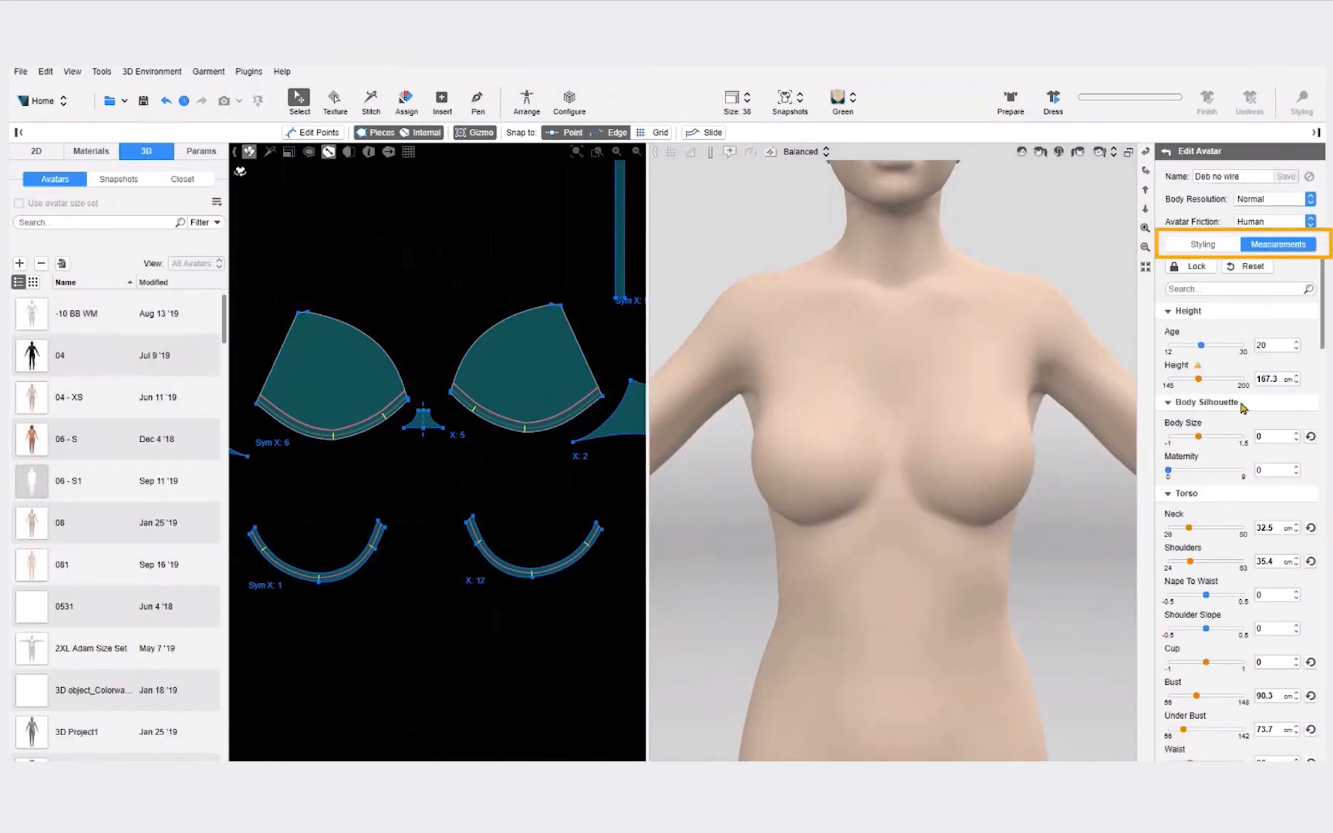
scroll(1239, 540, down, 10)
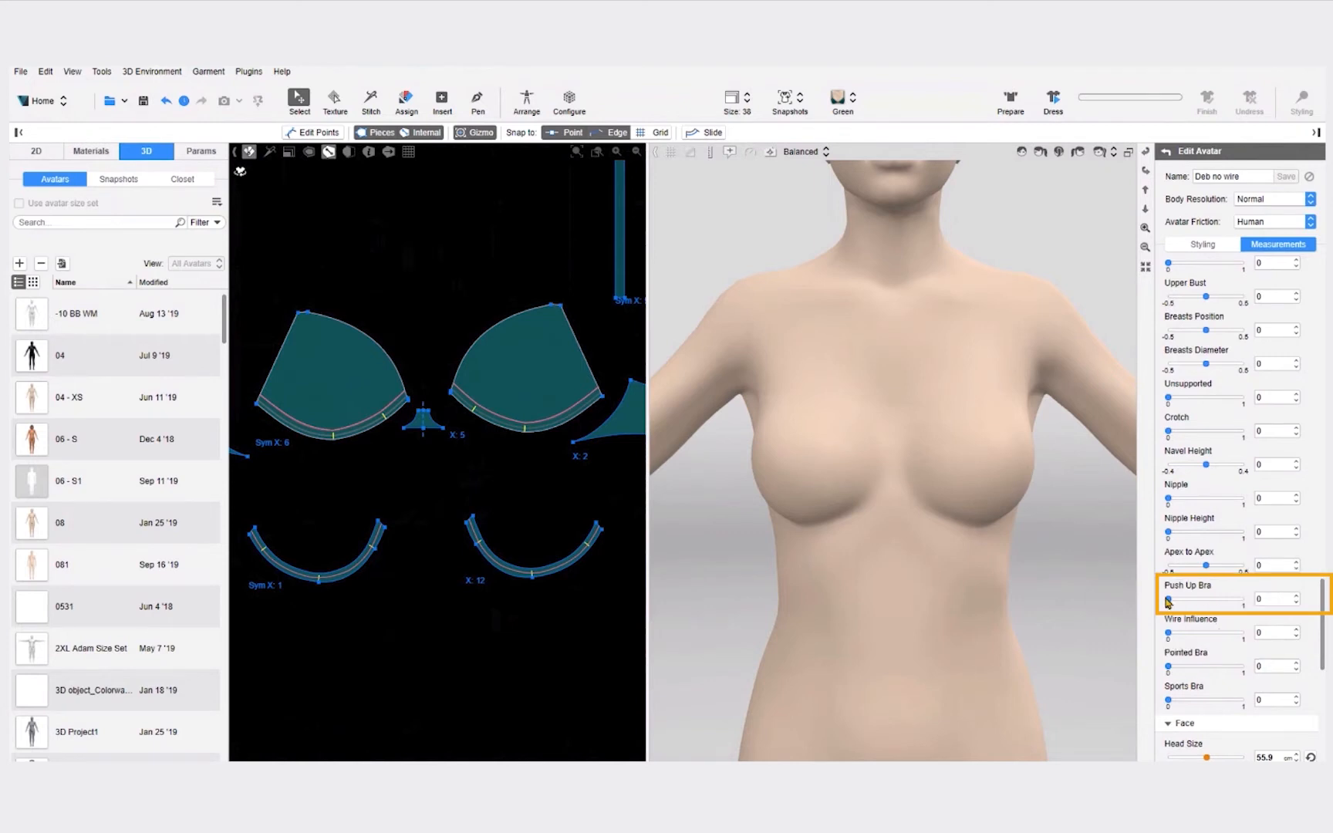
Step: Try the avatar's Push Up Bra, Wire Influence, Pointed Bra and Sports Bra adjustments, with Pointed Bra at 0.8
drag(1170, 601, 1179, 634)
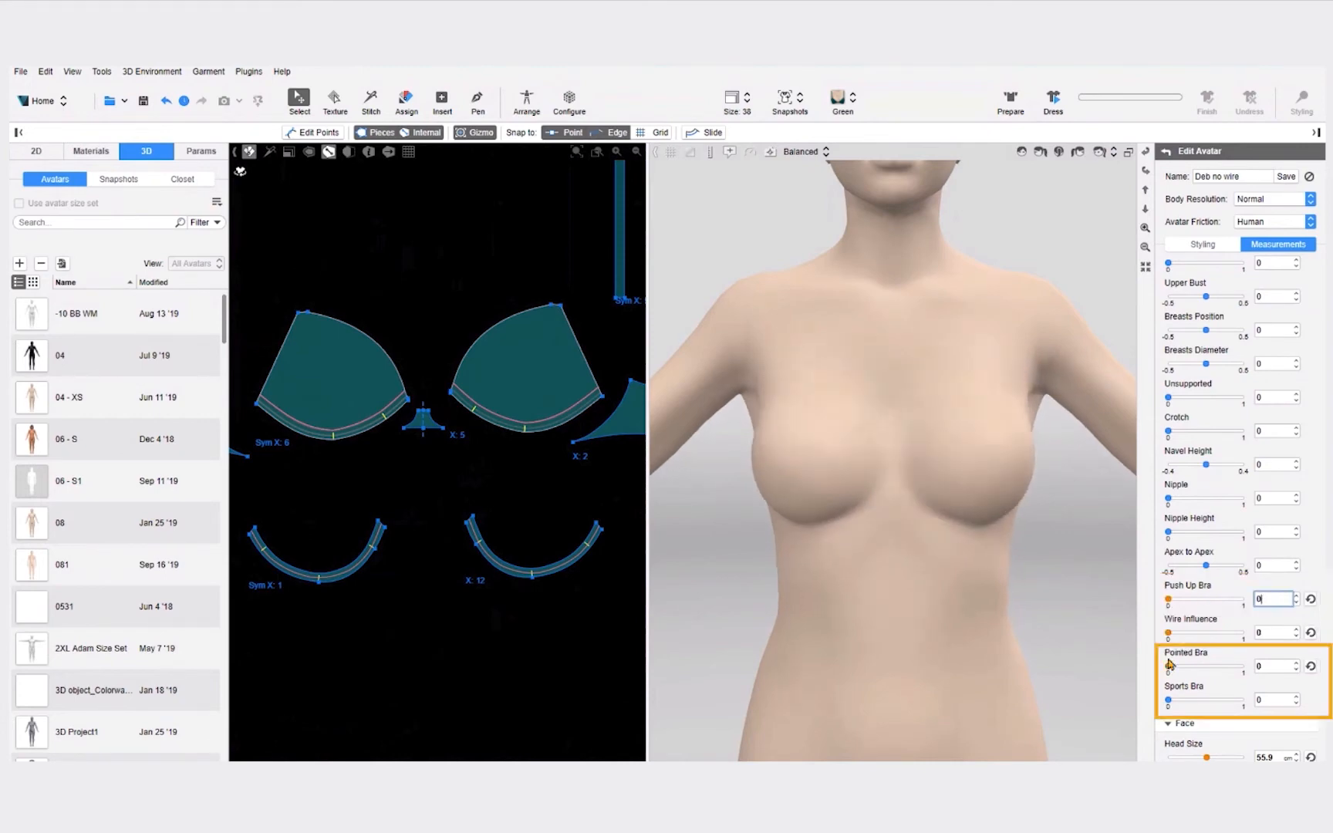
drag(1170, 664, 1226, 665)
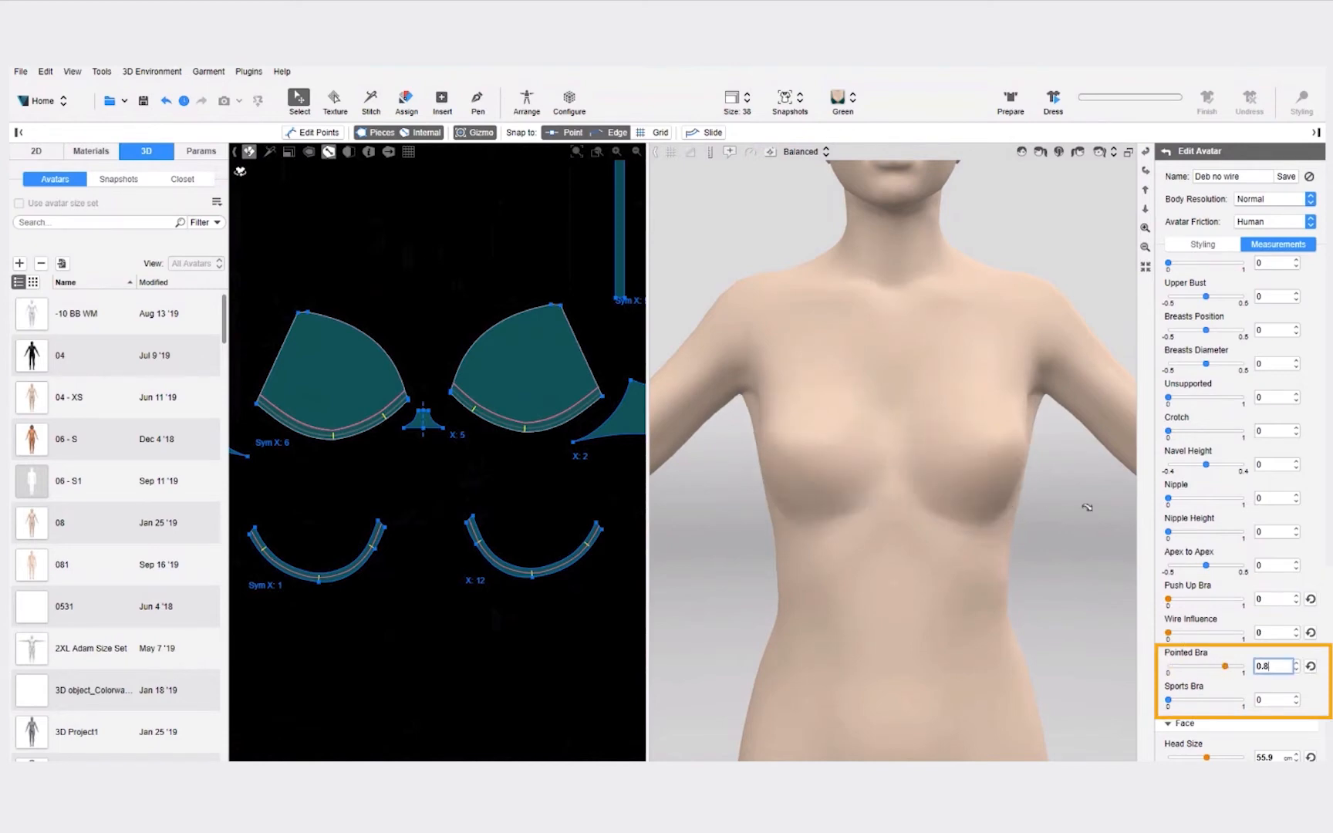
right_drag(1003, 540, 856, 556)
drag(1169, 700, 1253, 699)
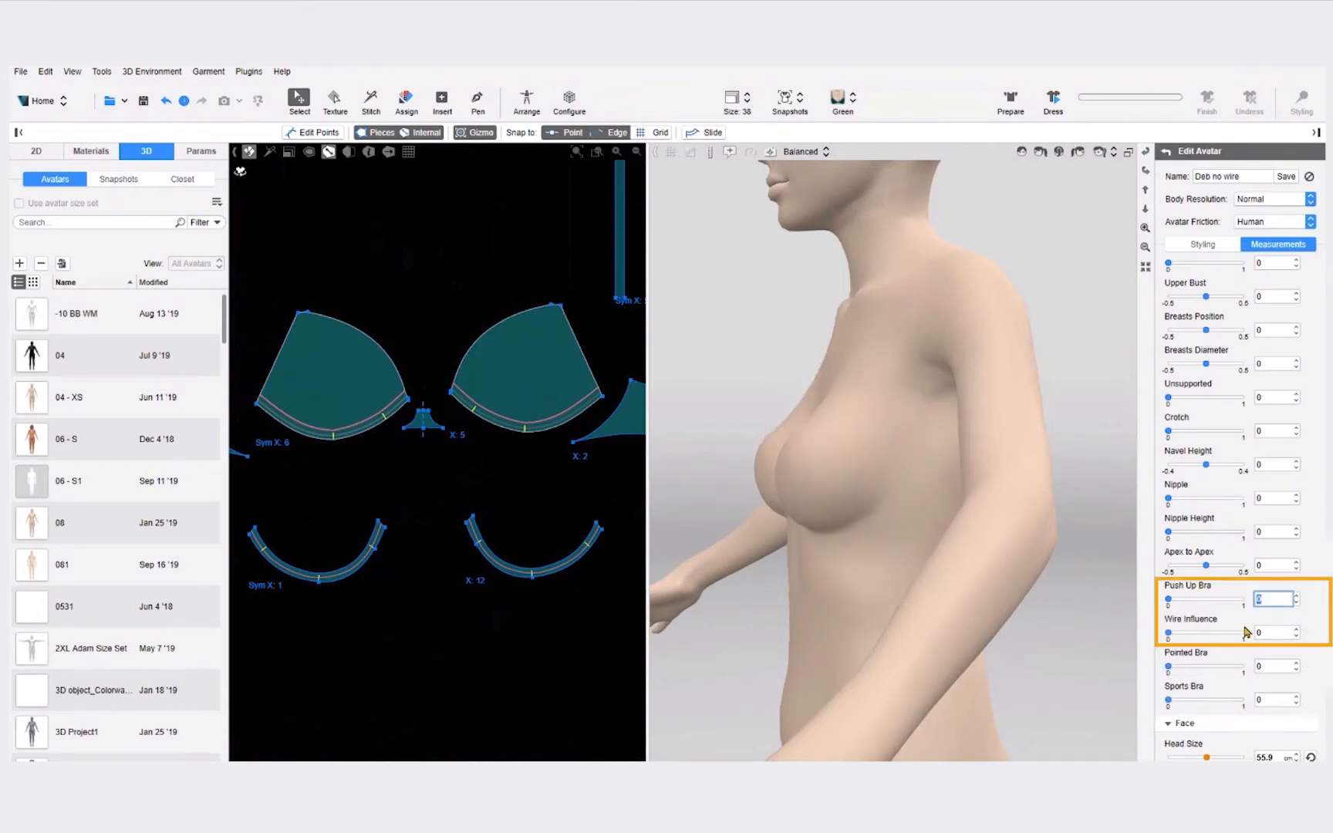
Step: Set the avatar's Push Up Bra value to 0.2 and leave avatar editing
text(0.2)
key(Return)
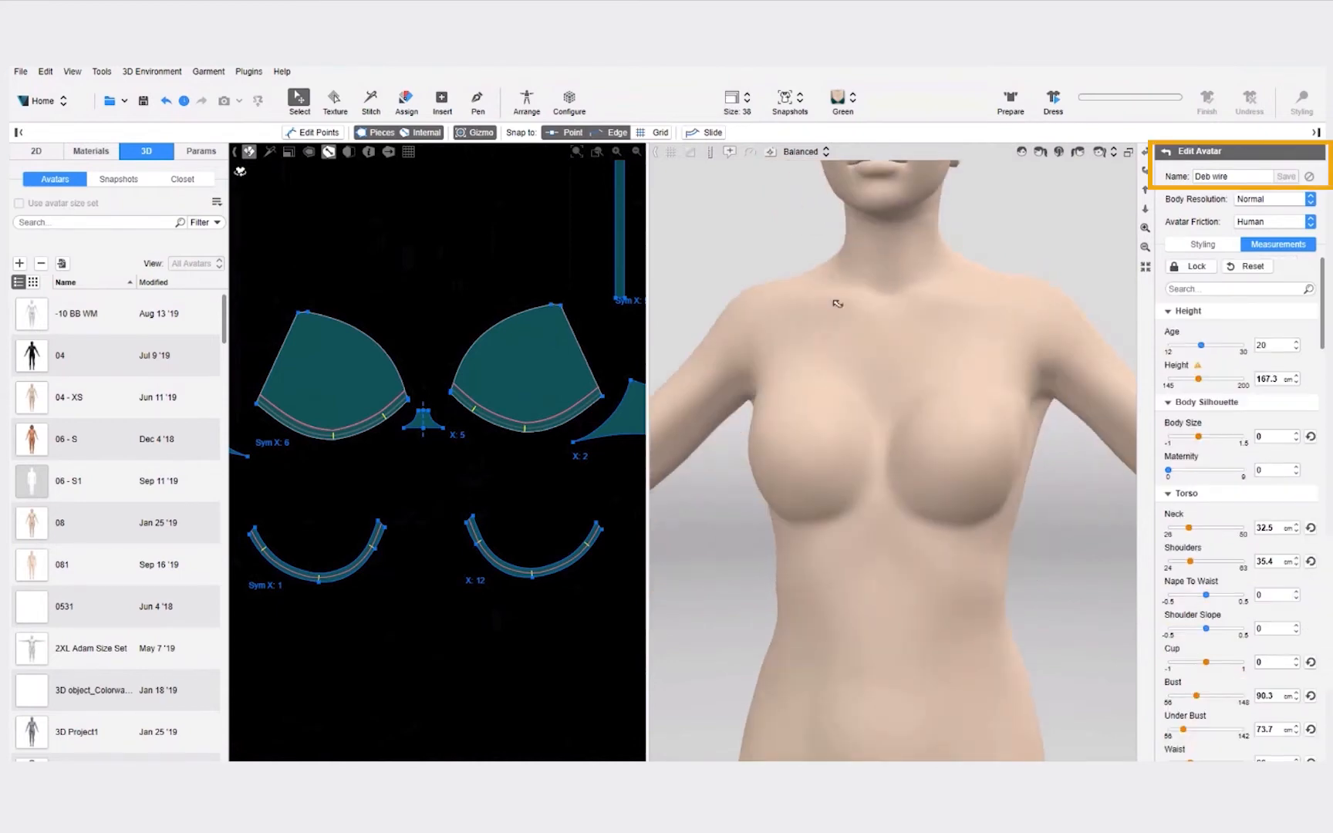
click(1164, 153)
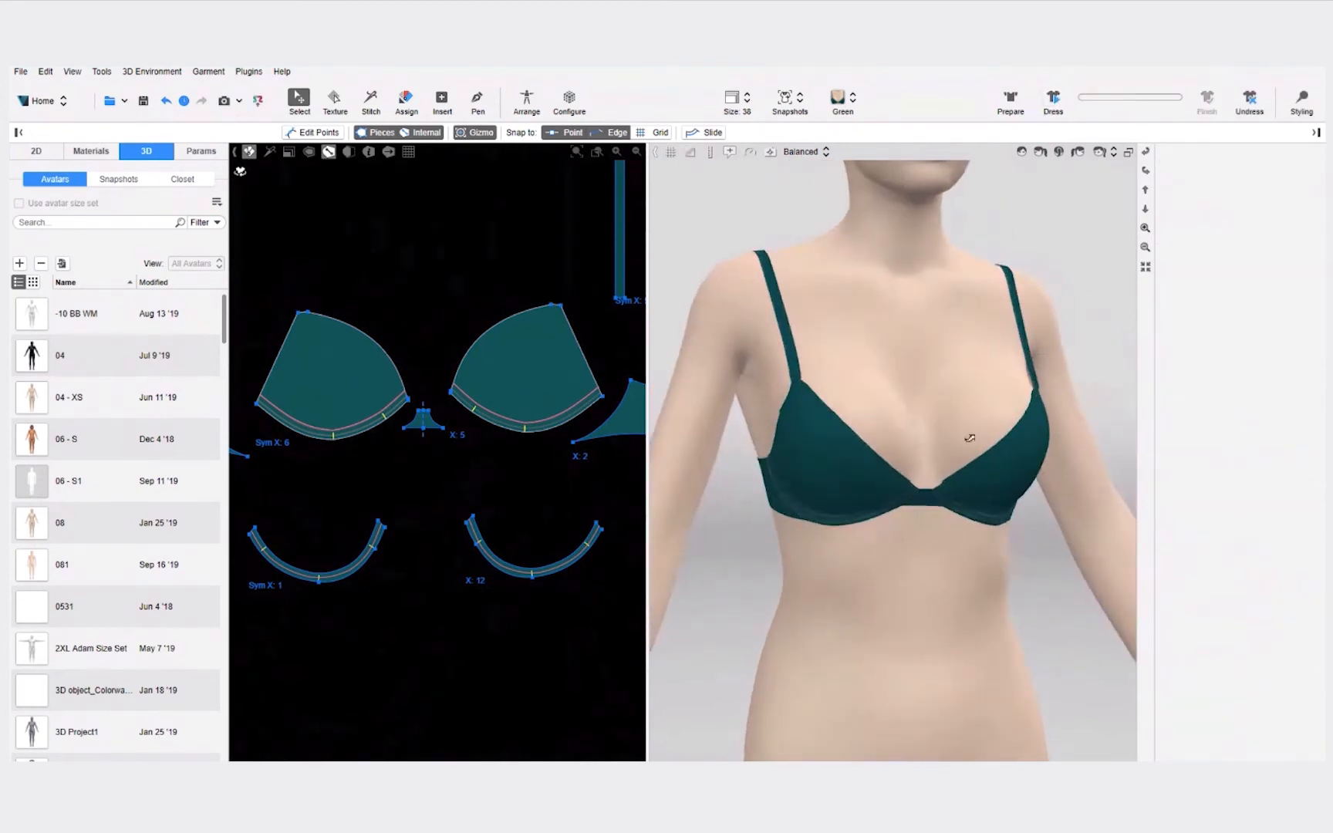
drag(970, 437, 851, 551)
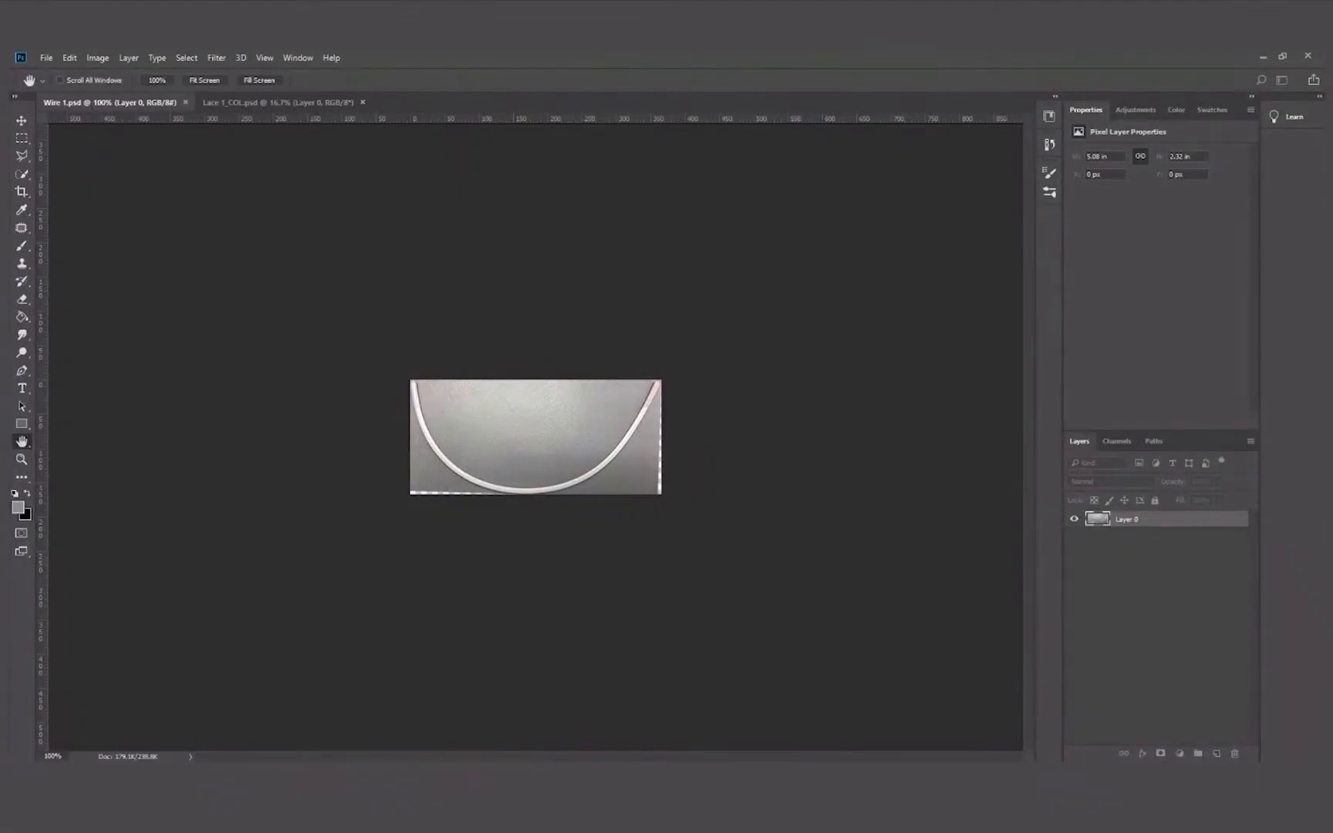
Step: Switch to Photoshop and open the image size settings of Wire 1.psd
key(ctrl+alt+i)
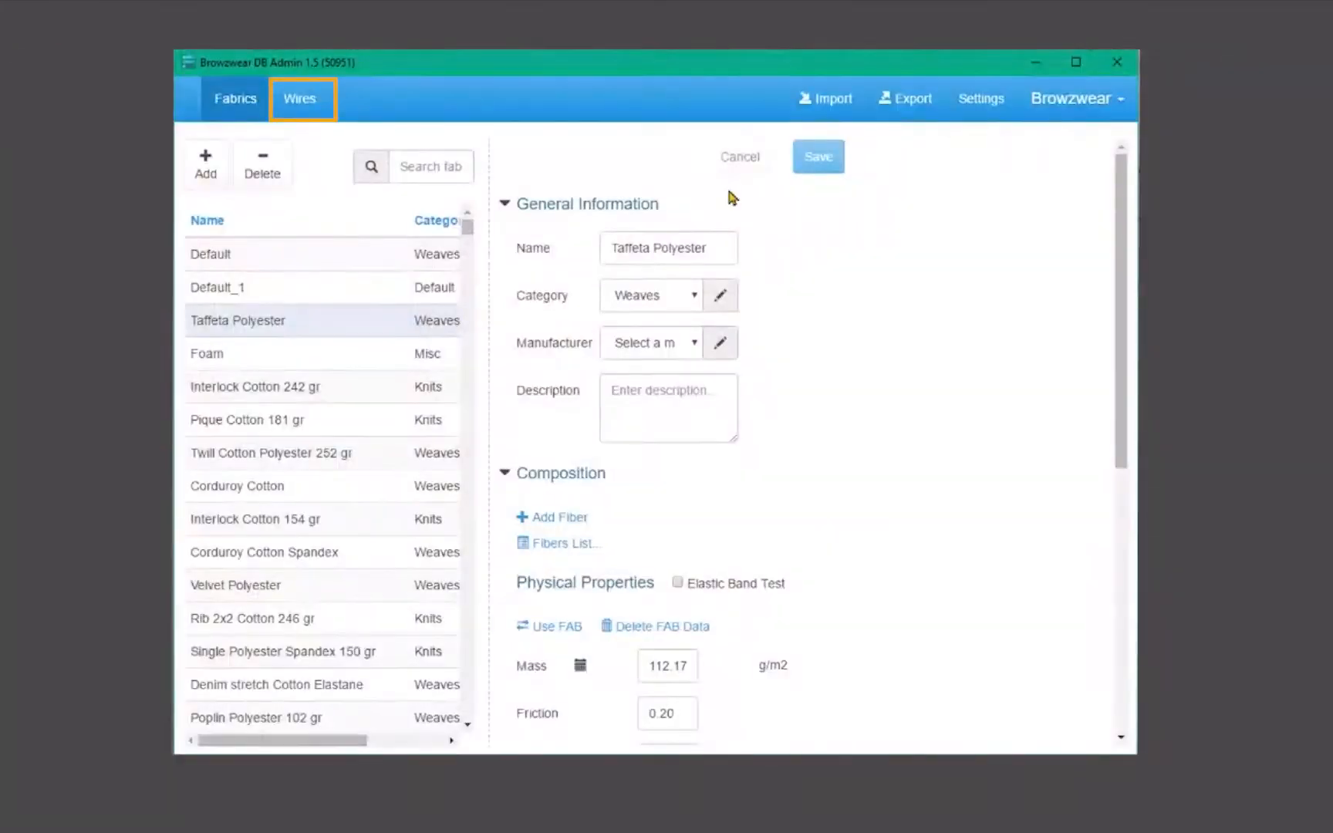
Step: Switch to Browzwear DB Admin, add a new wire with size 80 and load Wire edited.png as its image
click(290, 106)
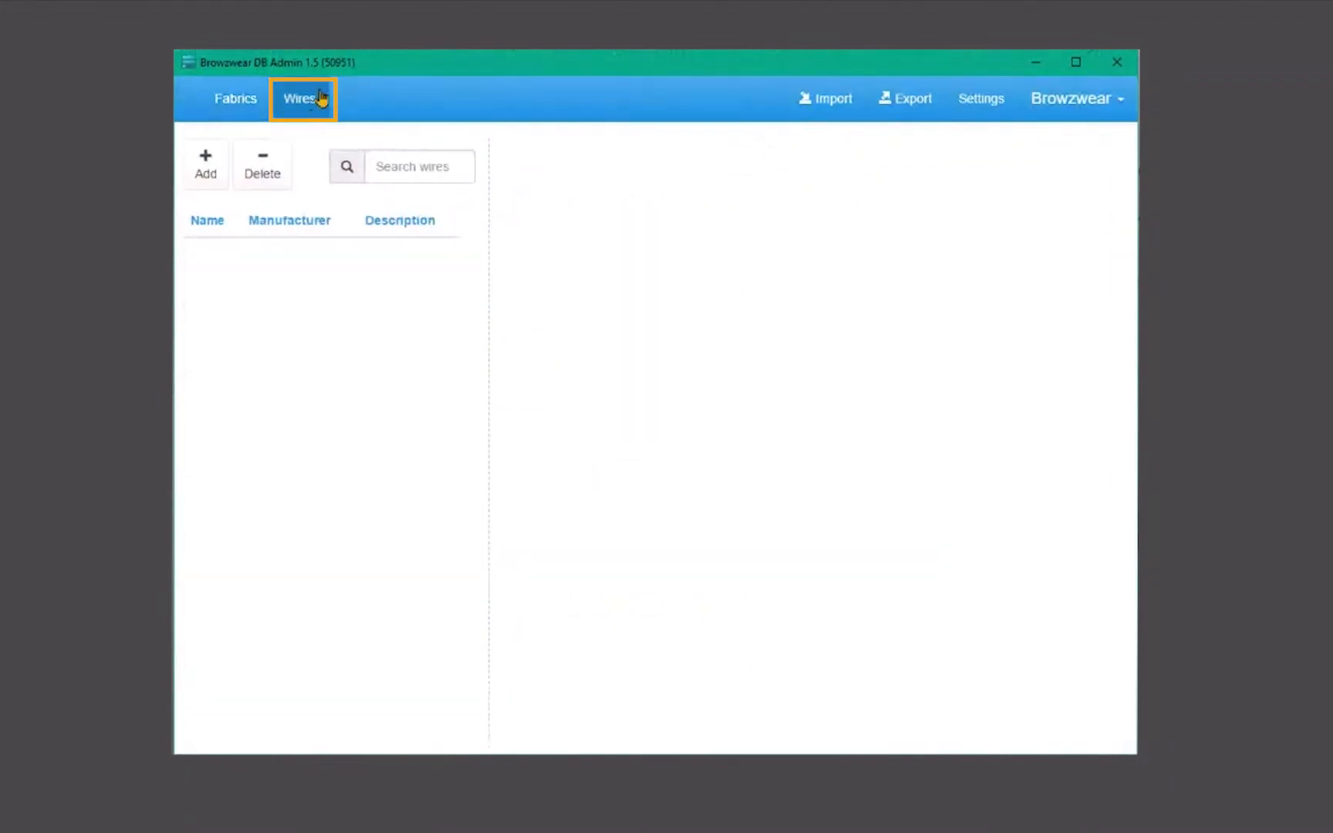
click(205, 174)
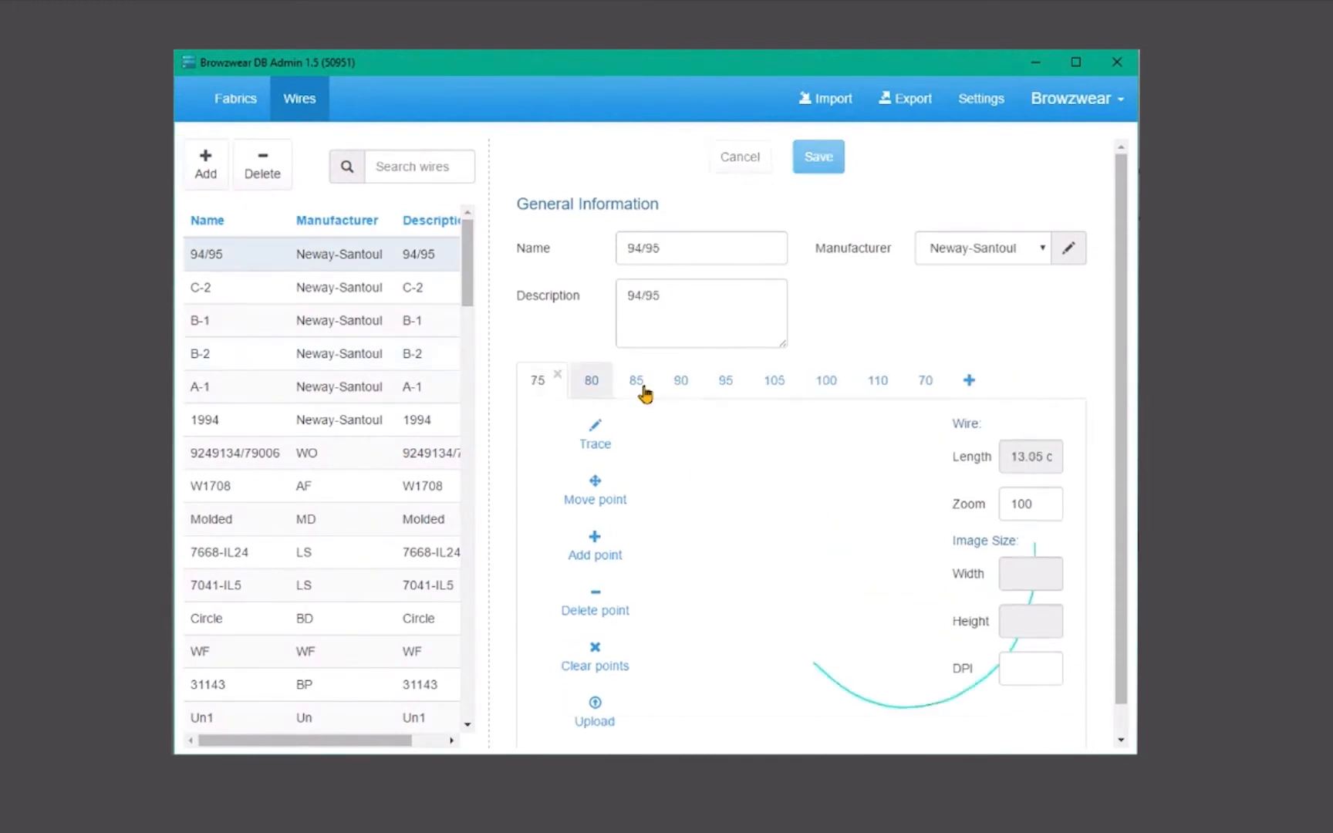
click(535, 381)
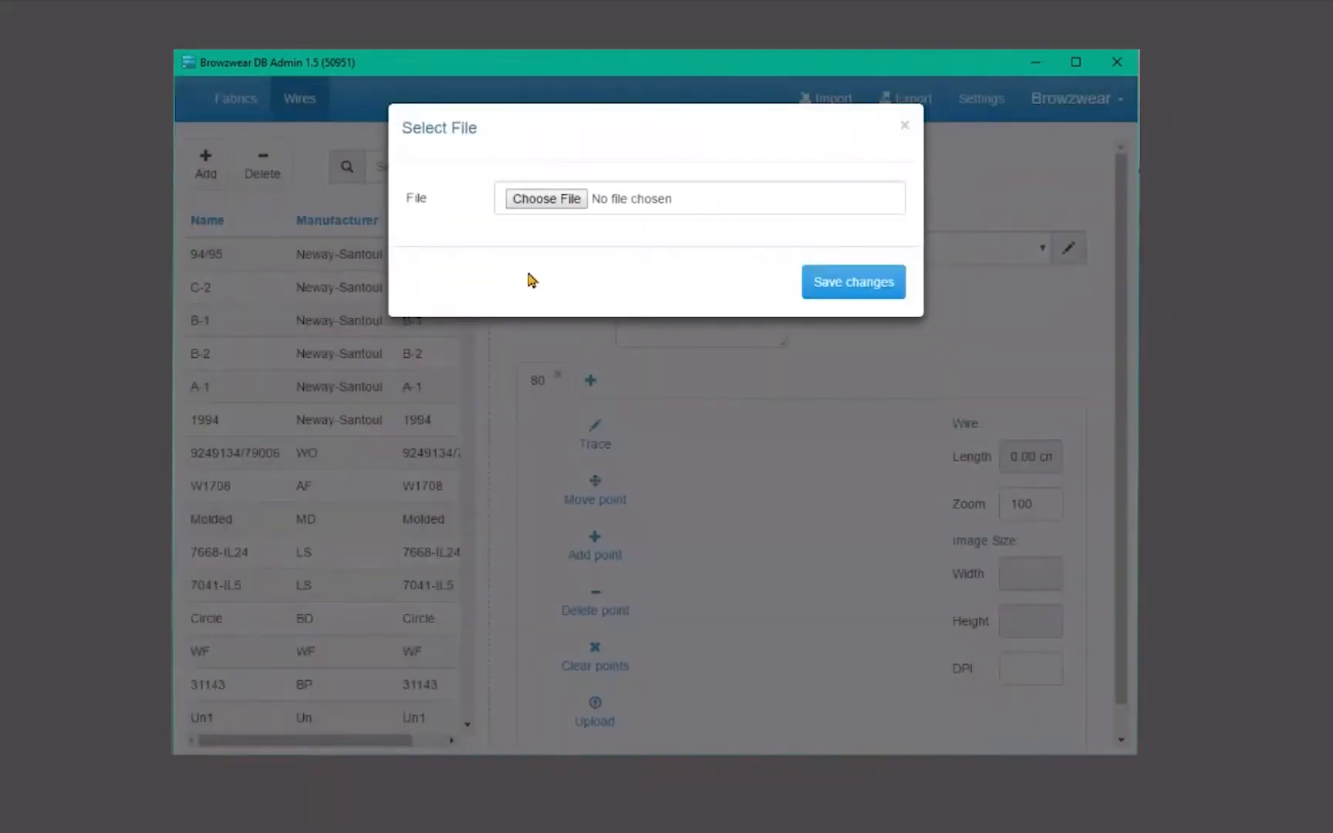
click(547, 200)
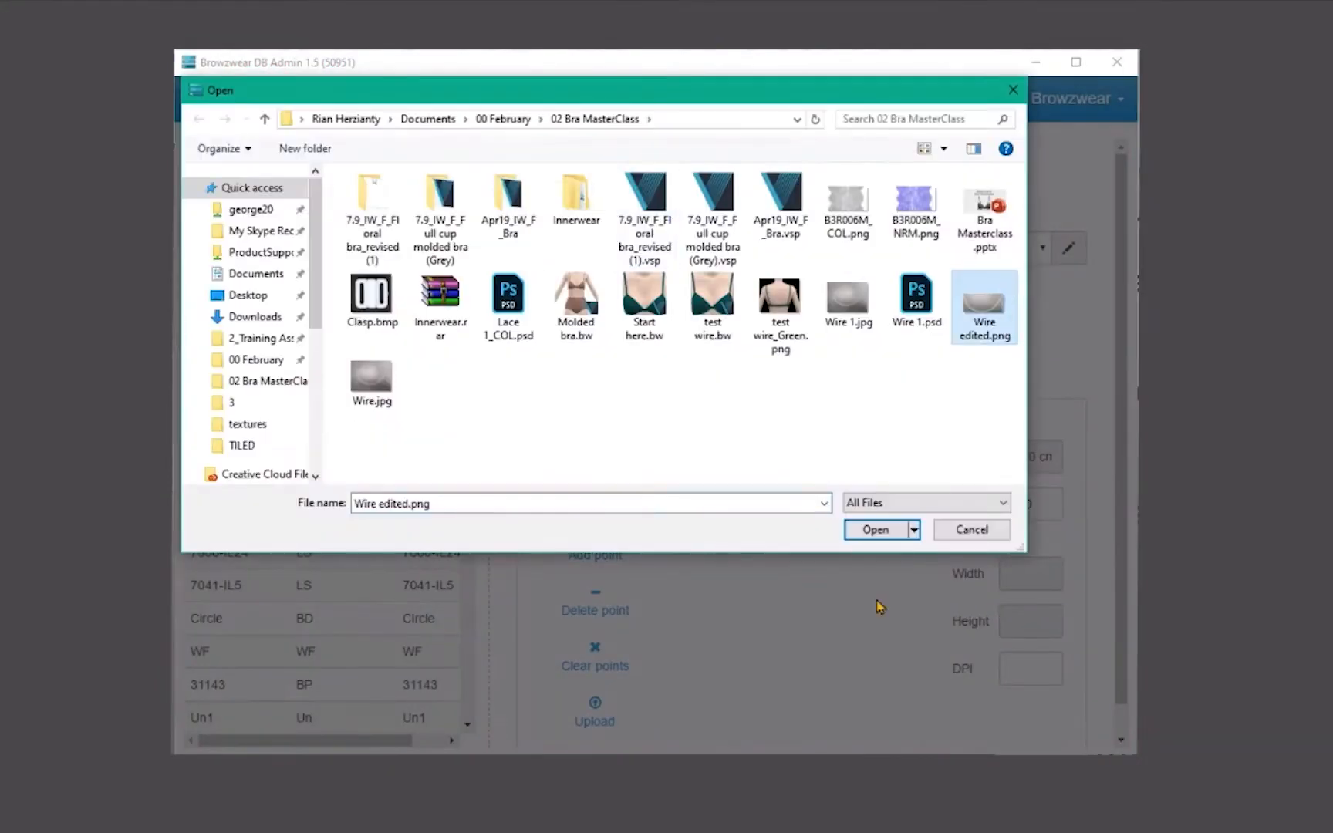
click(861, 533)
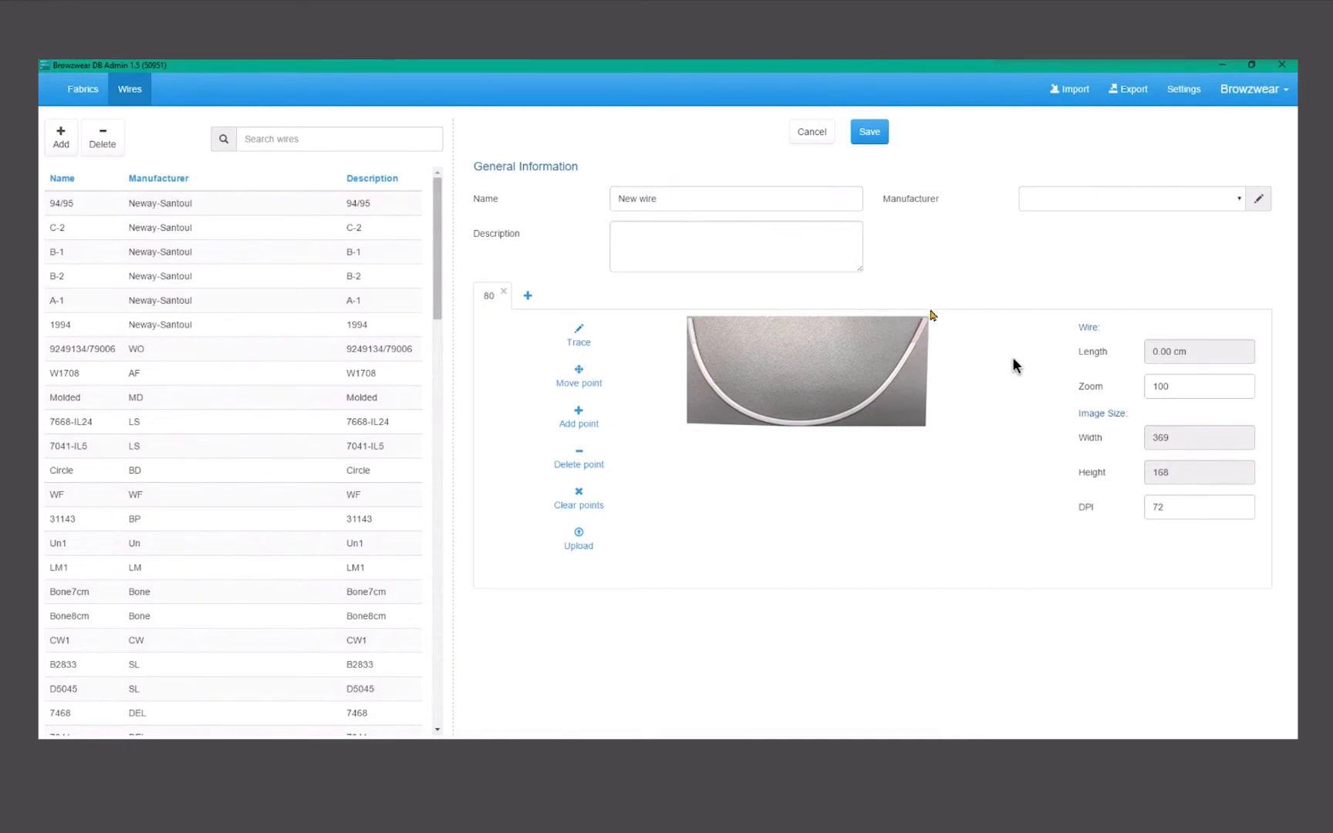
Step: Trace the left arm of the wire image with five points from its upper end, about 4.9 cm long
scroll(724, 369, up, 7)
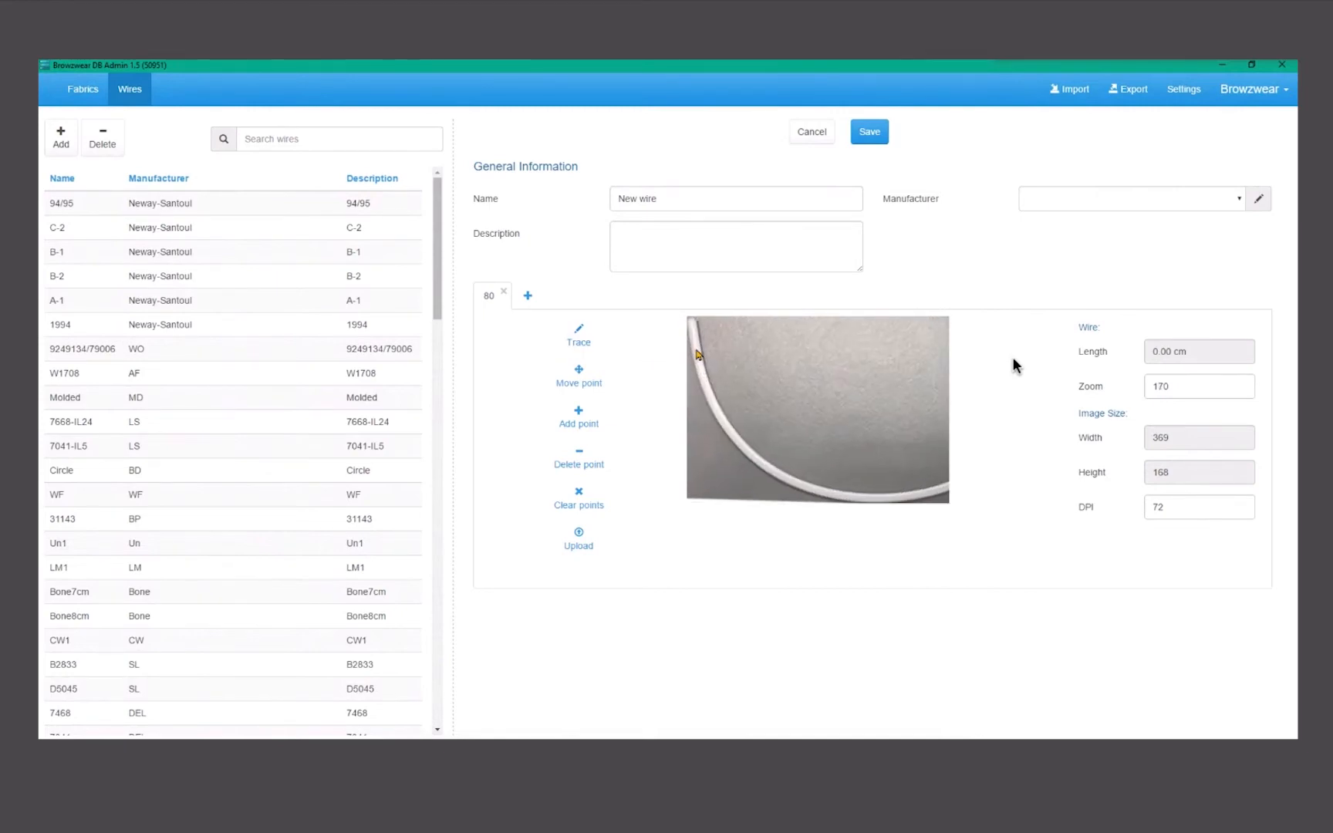
scroll(697, 356, up, 6)
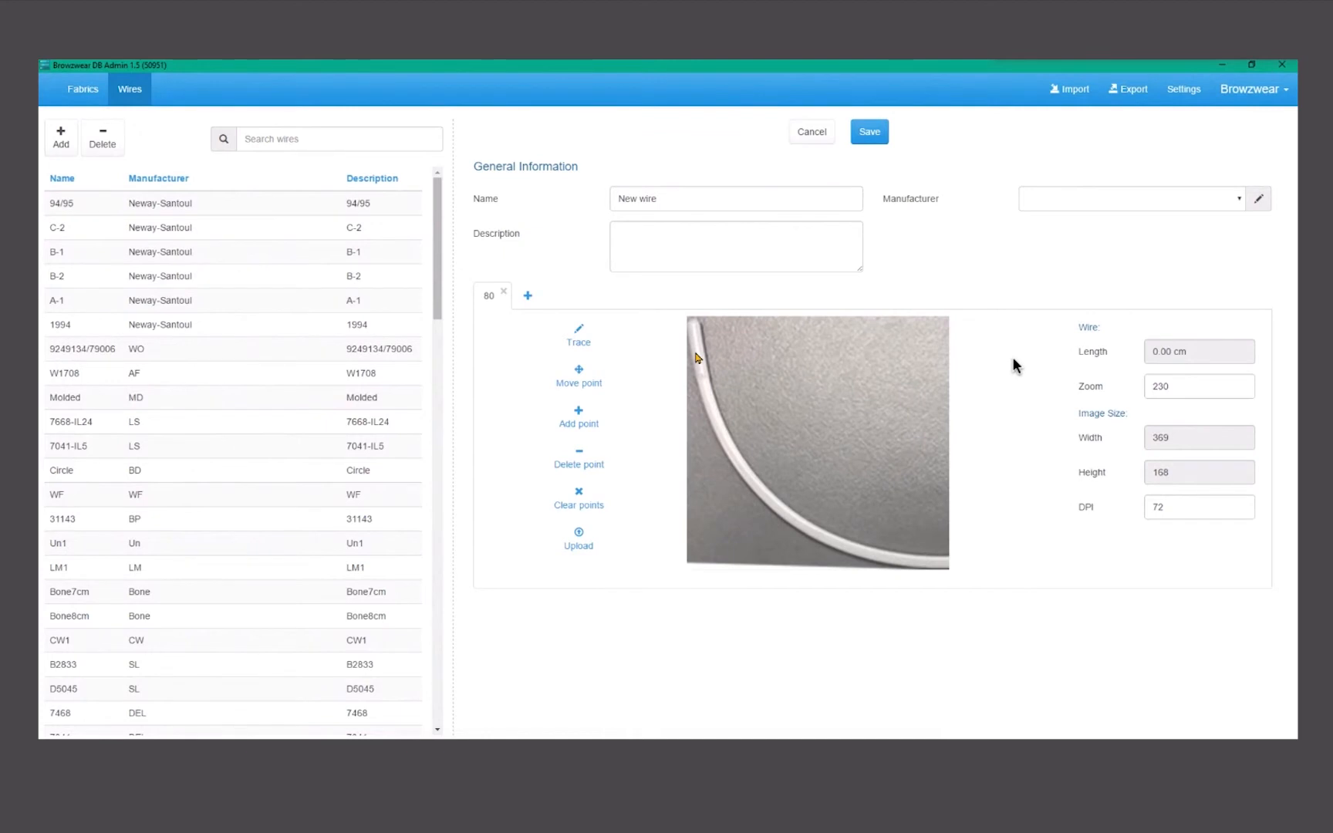
scroll(697, 357, down, 1)
click(700, 318)
click(714, 382)
click(730, 423)
click(756, 466)
click(786, 498)
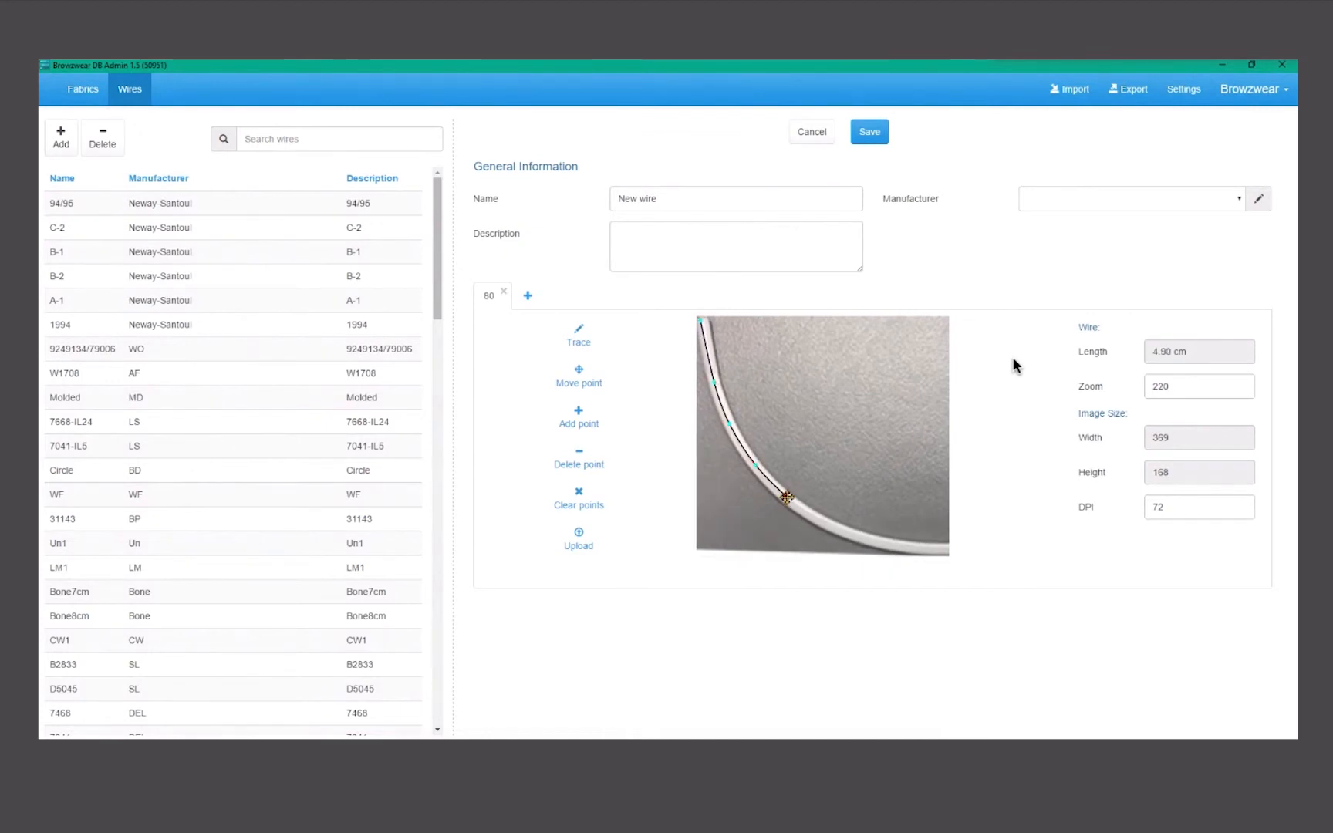
Step: Continue the trace along the wire's lower curve with four more points, to a total length of about 9.3 cm
drag(842, 501, 804, 465)
click(782, 484)
click(818, 500)
click(861, 512)
click(914, 515)
drag(890, 487, 750, 477)
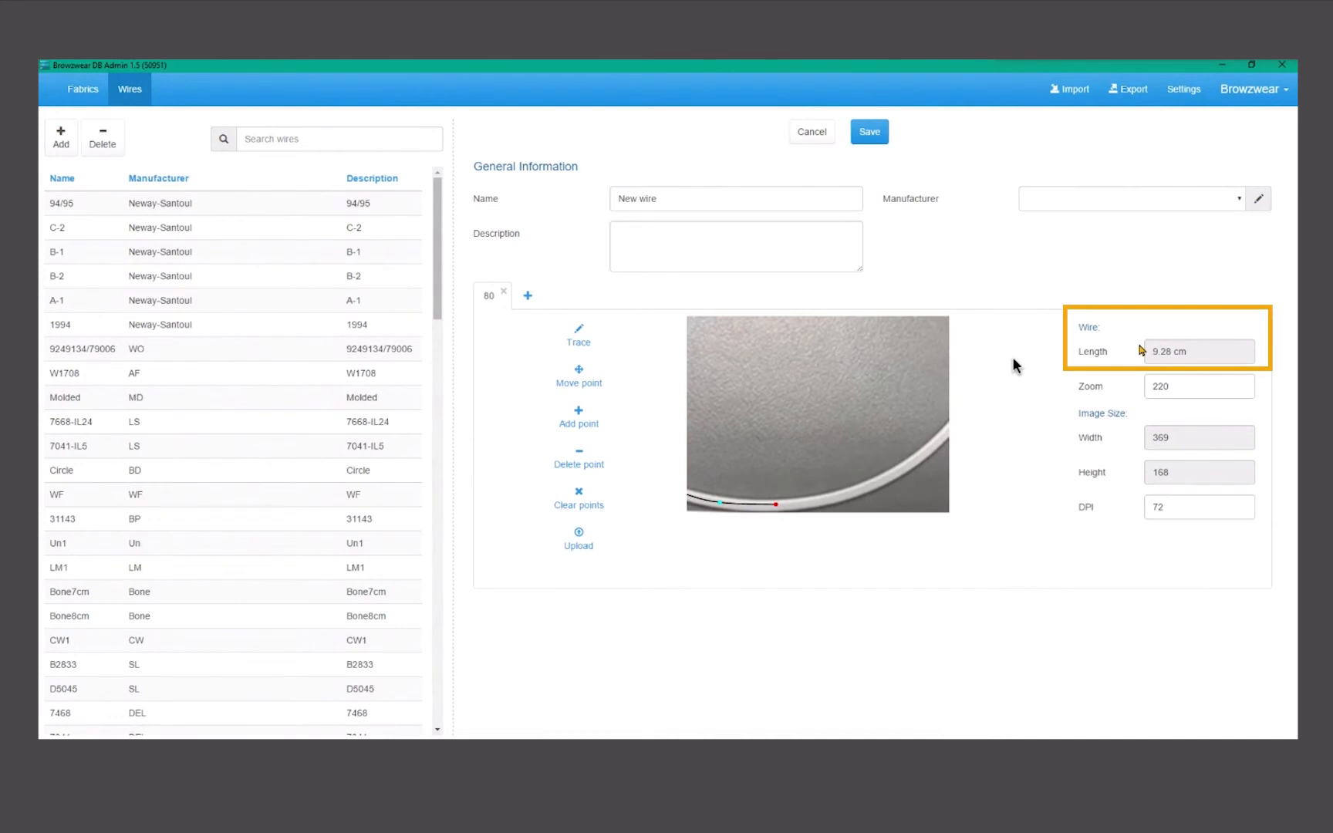
Step: Finish the trace up the wire's right arm to its tip, for a total length of about 18.5 cm
click(837, 498)
click(874, 485)
drag(914, 461, 808, 485)
click(812, 485)
click(846, 455)
click(875, 419)
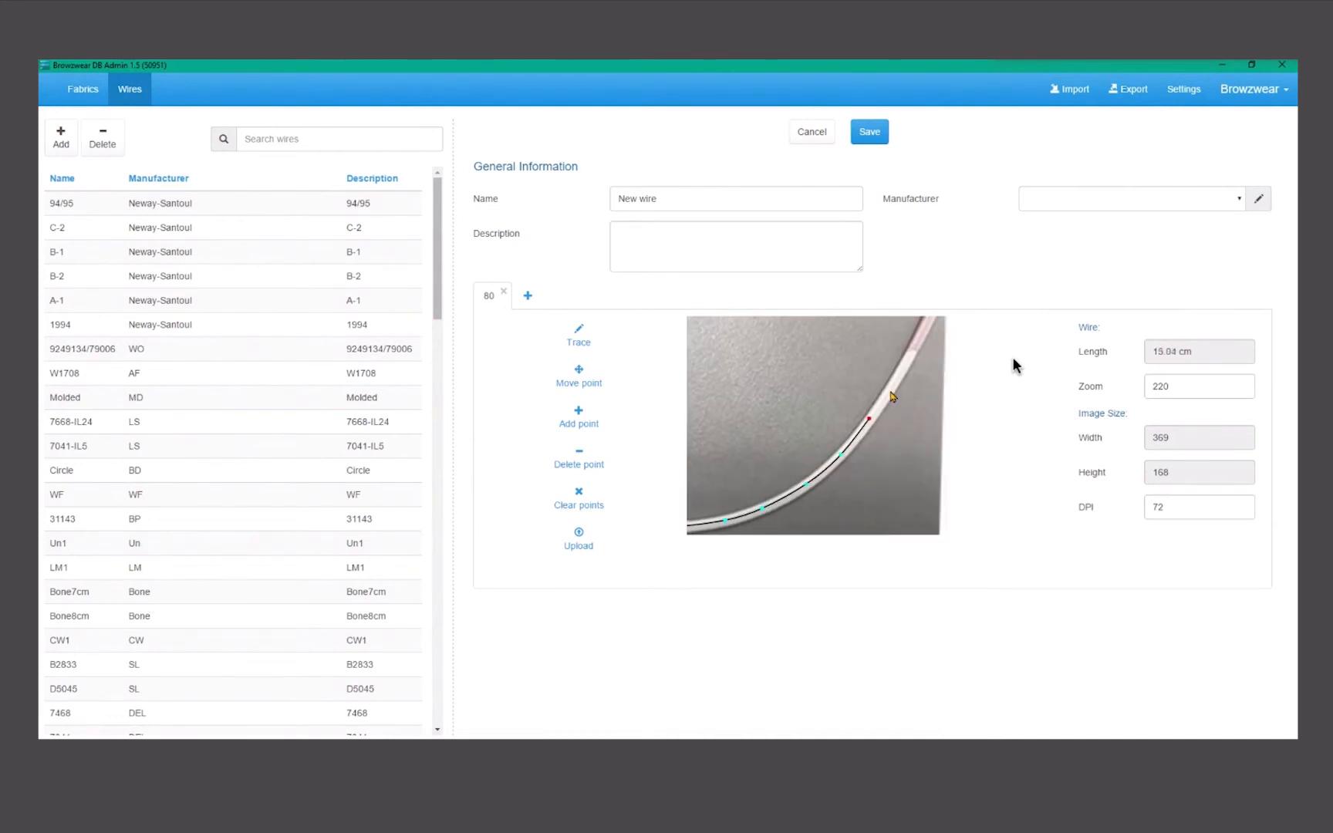
click(896, 389)
click(916, 352)
click(925, 339)
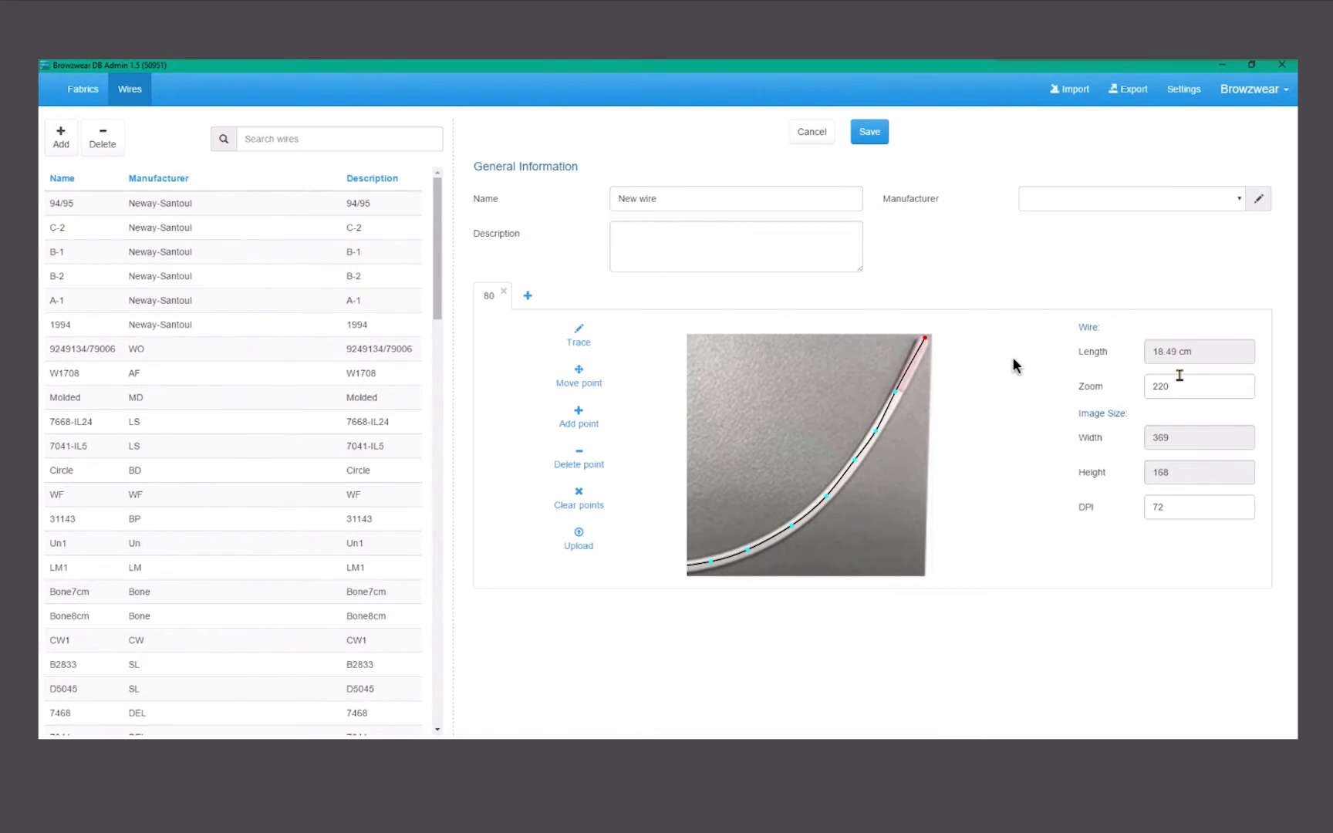
Step: Set the wire image zoom to 180 and save the new wire
double_click(1179, 376)
text(180)
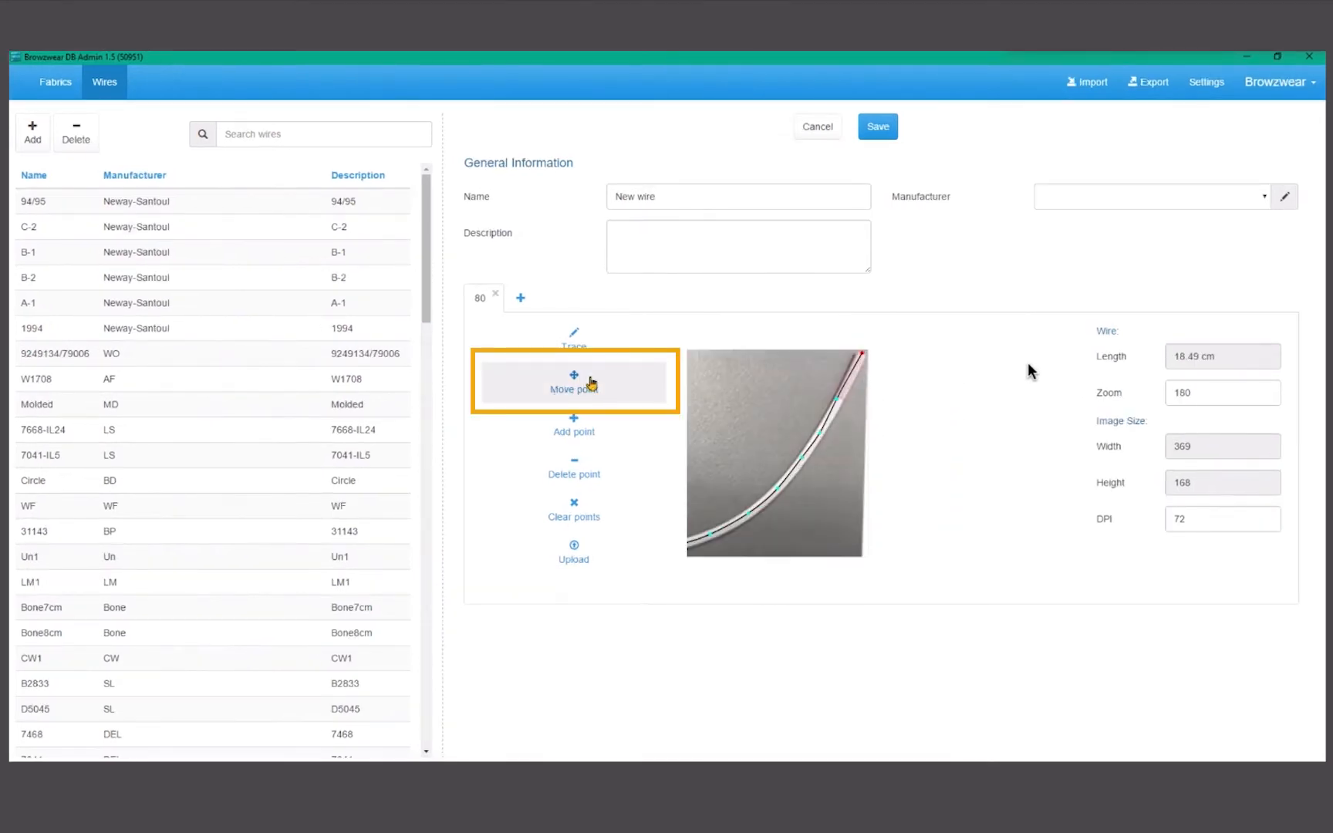
click(881, 129)
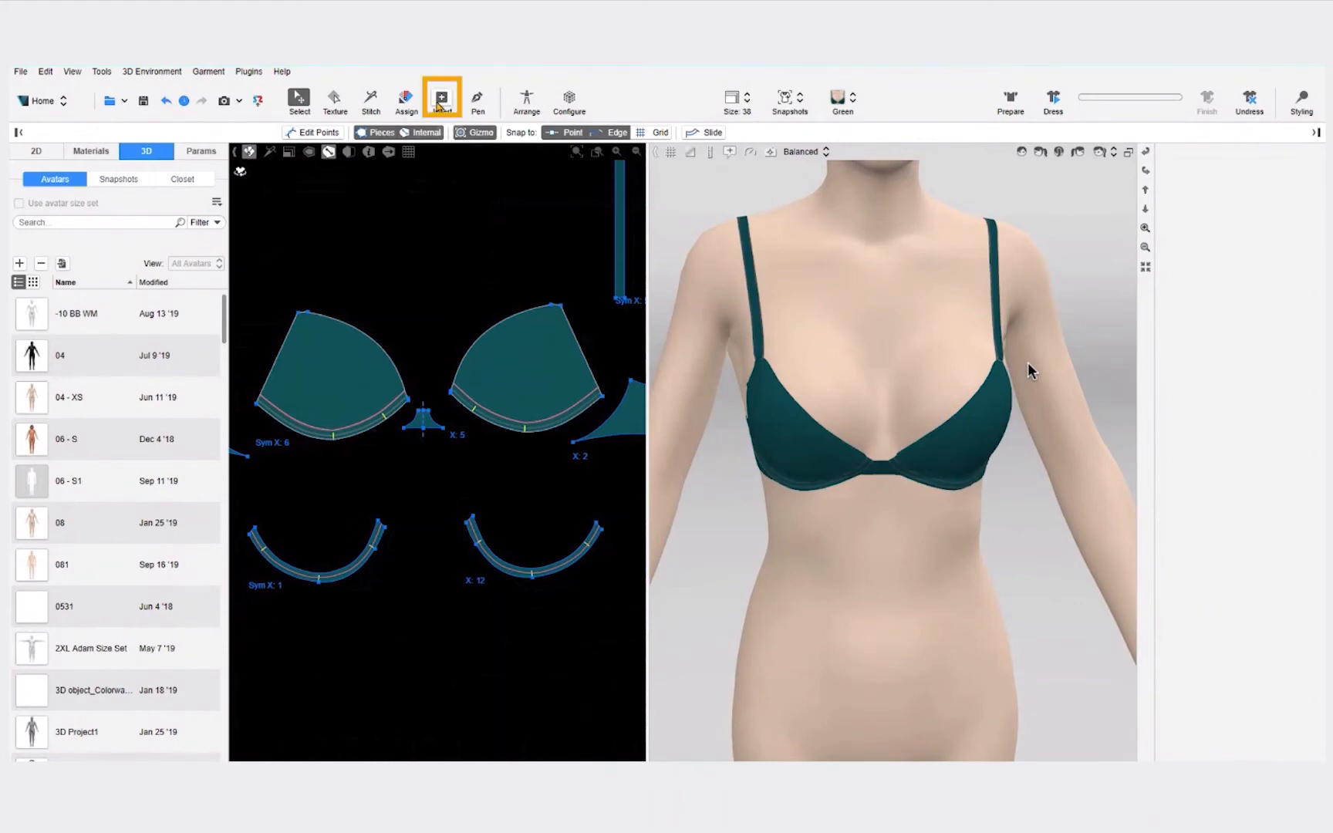
Step: Insert an underwire from the Browzwear wire library into the 2D pattern as a right and left pair
click(441, 99)
click(465, 134)
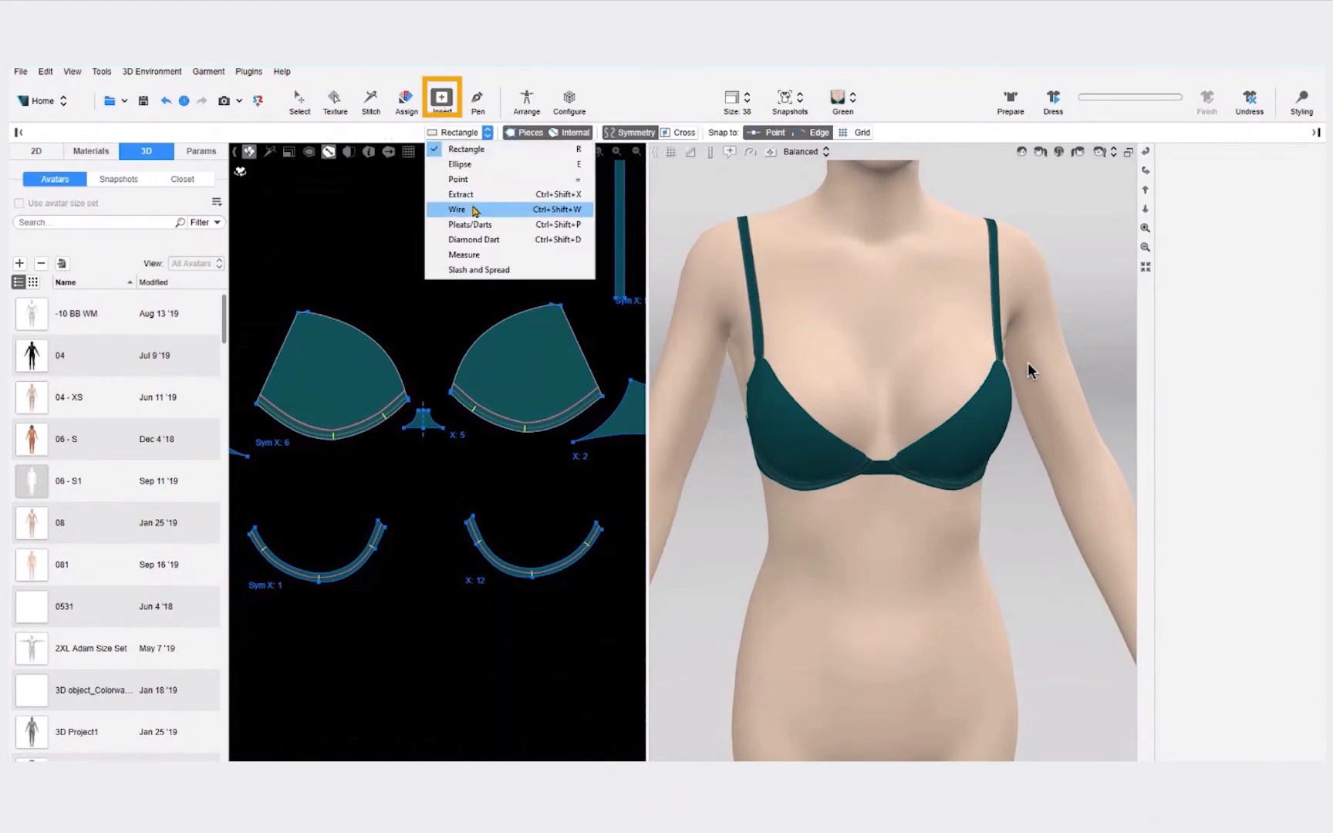
click(467, 210)
scroll(620, 401, down, 18)
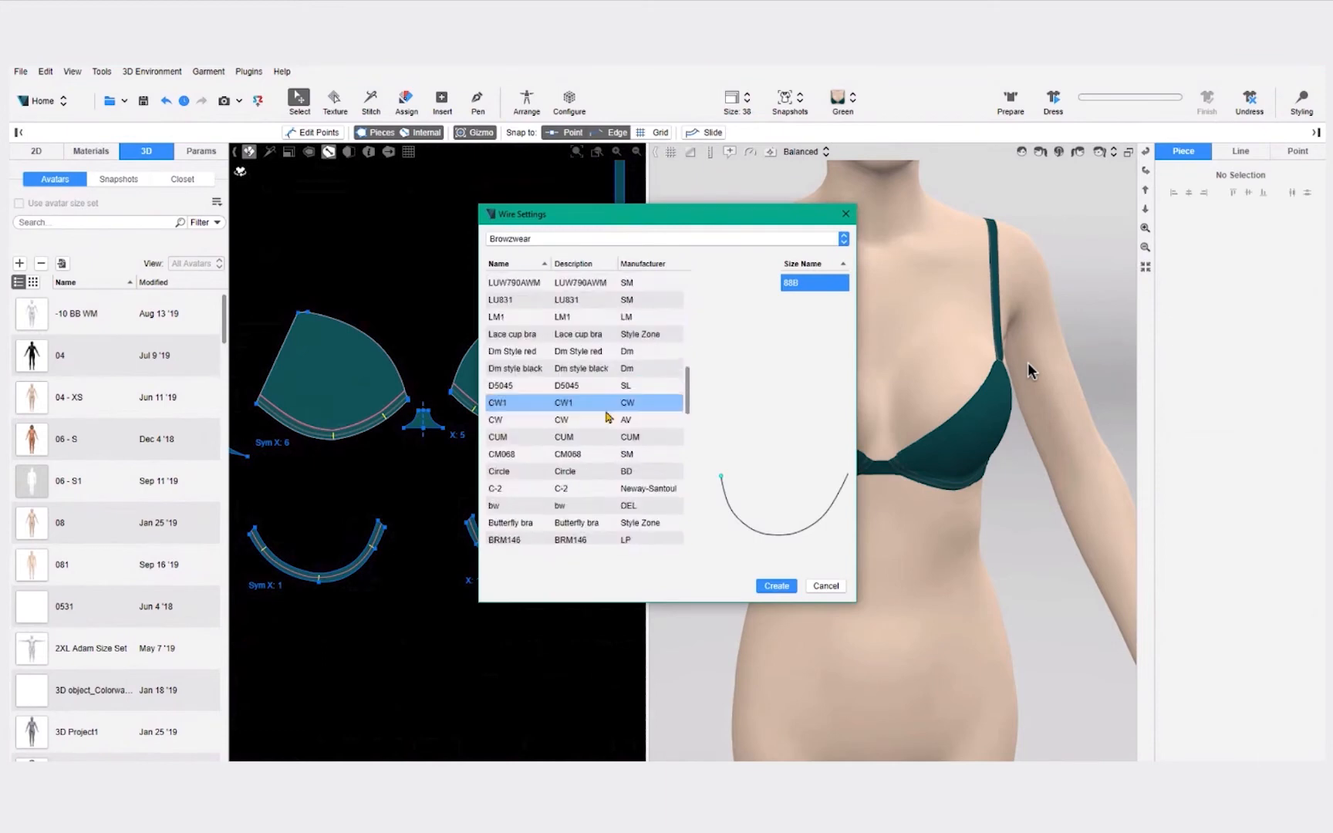
scroll(607, 416, up, 20)
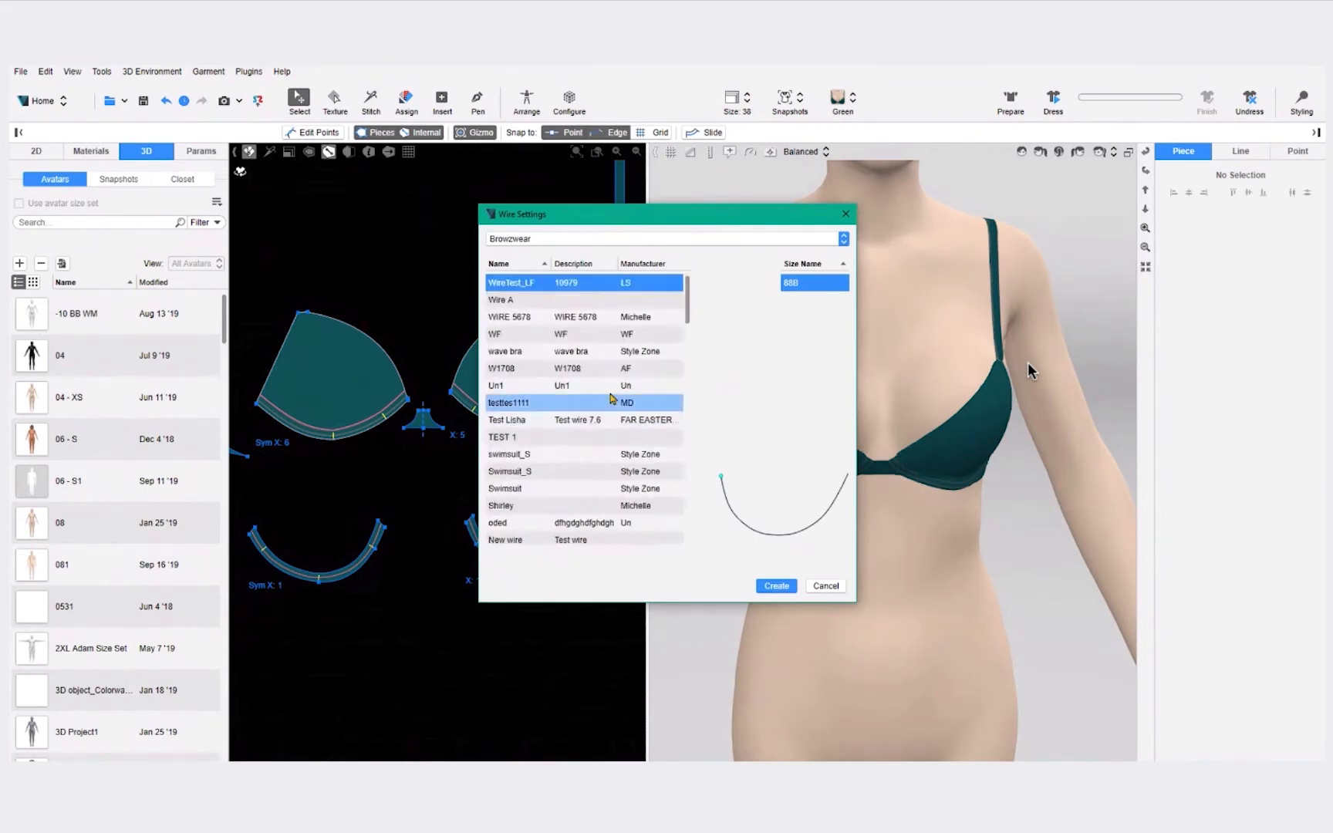
scroll(681, 339, down, 4)
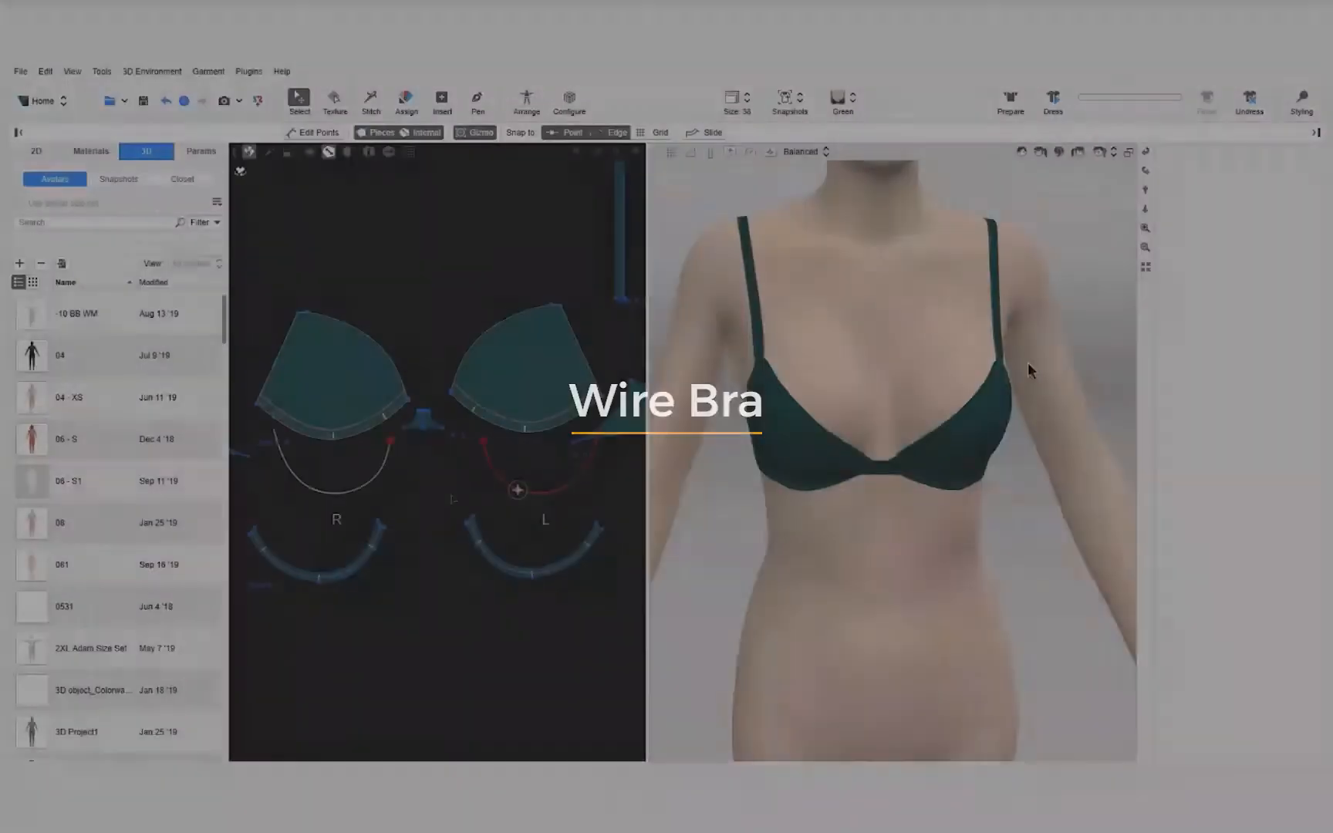
Step: Move the right underwire directly below its curved wire casing piece in the 2D pattern
click(1028, 369)
drag(427, 566, 426, 566)
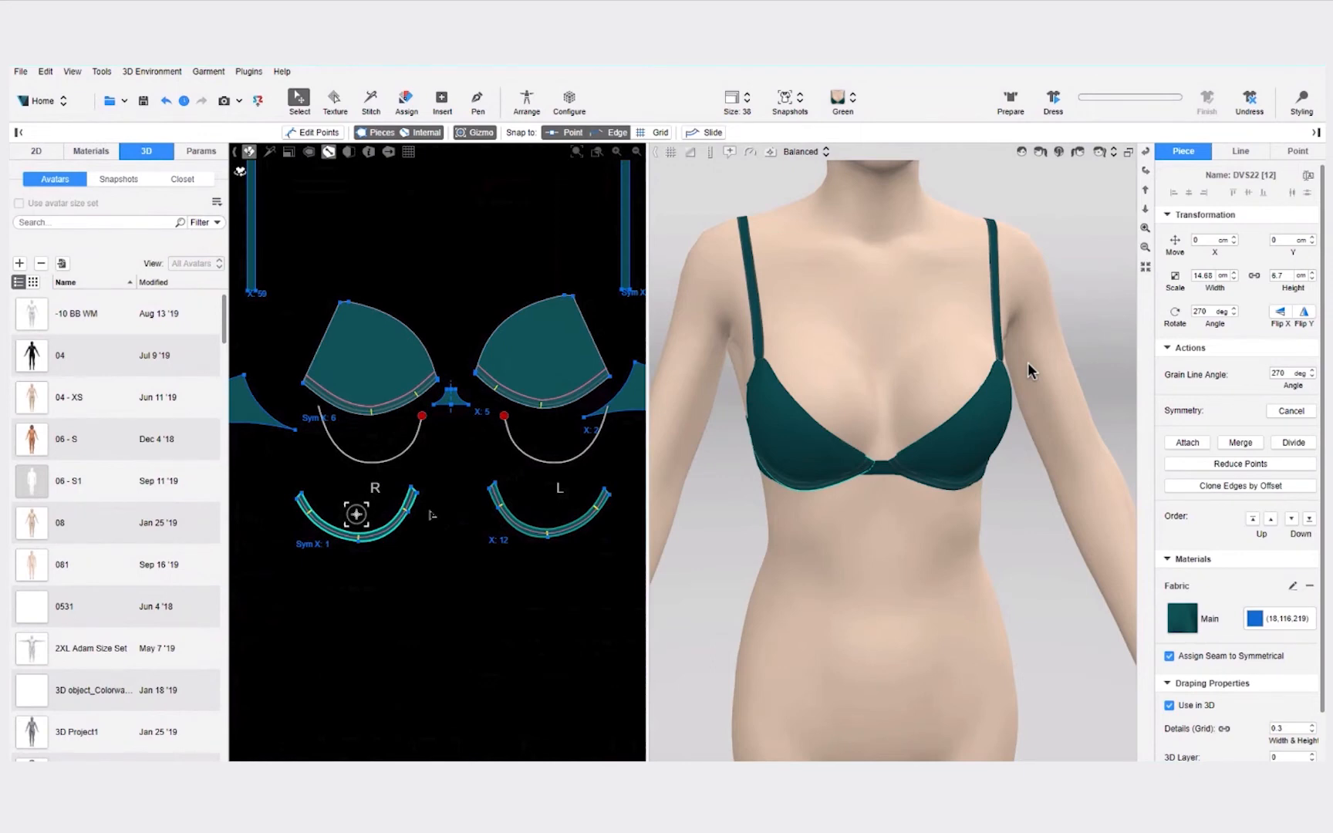
click(434, 468)
click(423, 440)
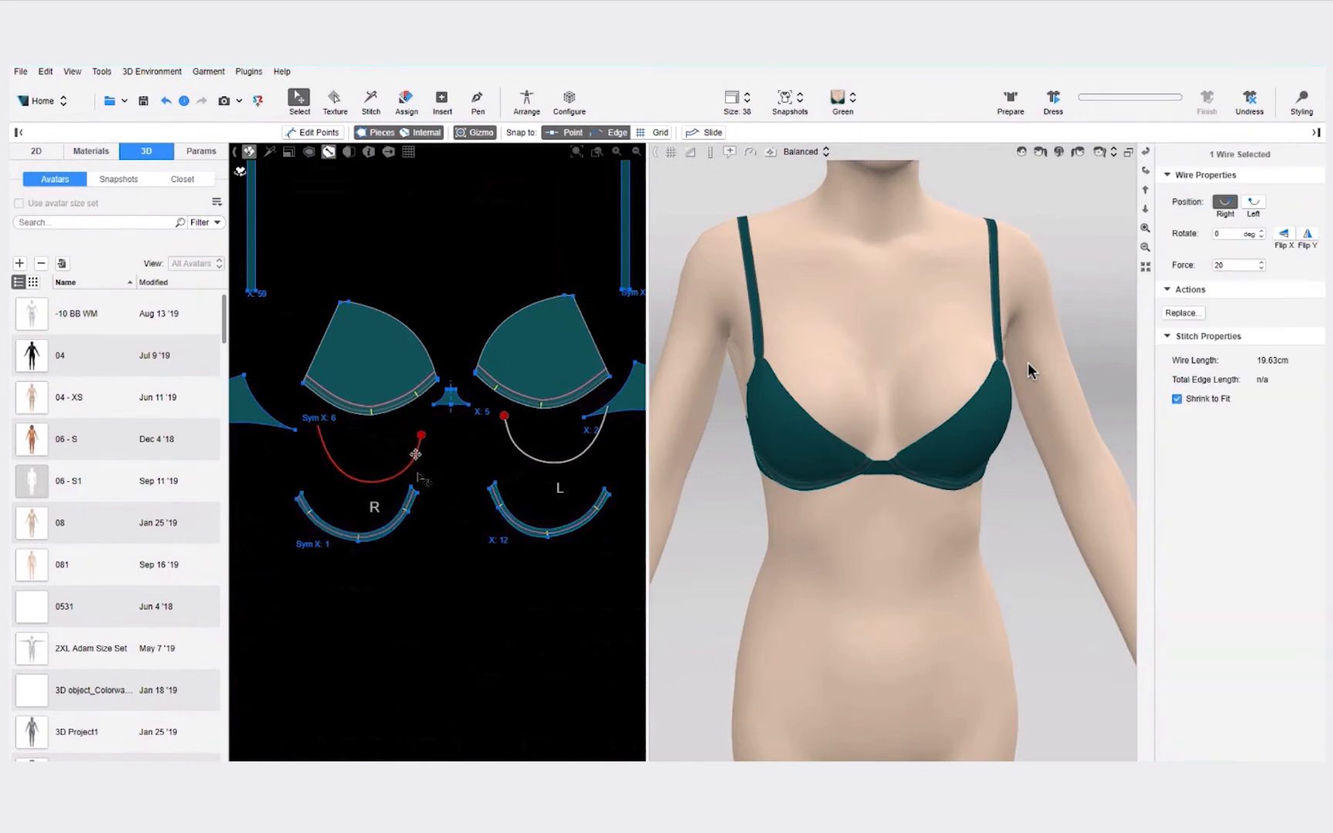
drag(423, 440, 405, 568)
Step: Stitch the upper edge of the curved casing to the right underwire and simulate the bra on the avatar
key(s)
scroll(405, 568, up, 3)
click(461, 453)
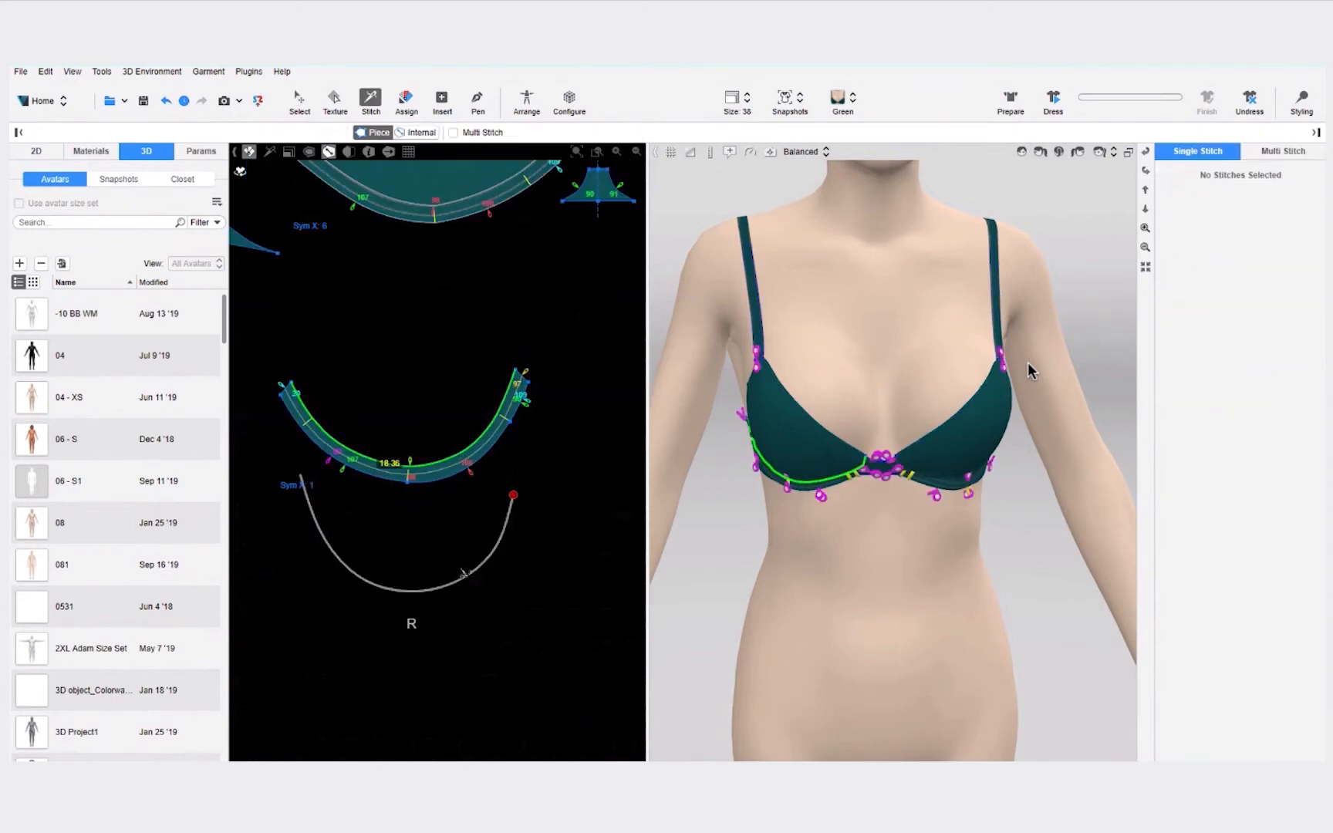
click(465, 588)
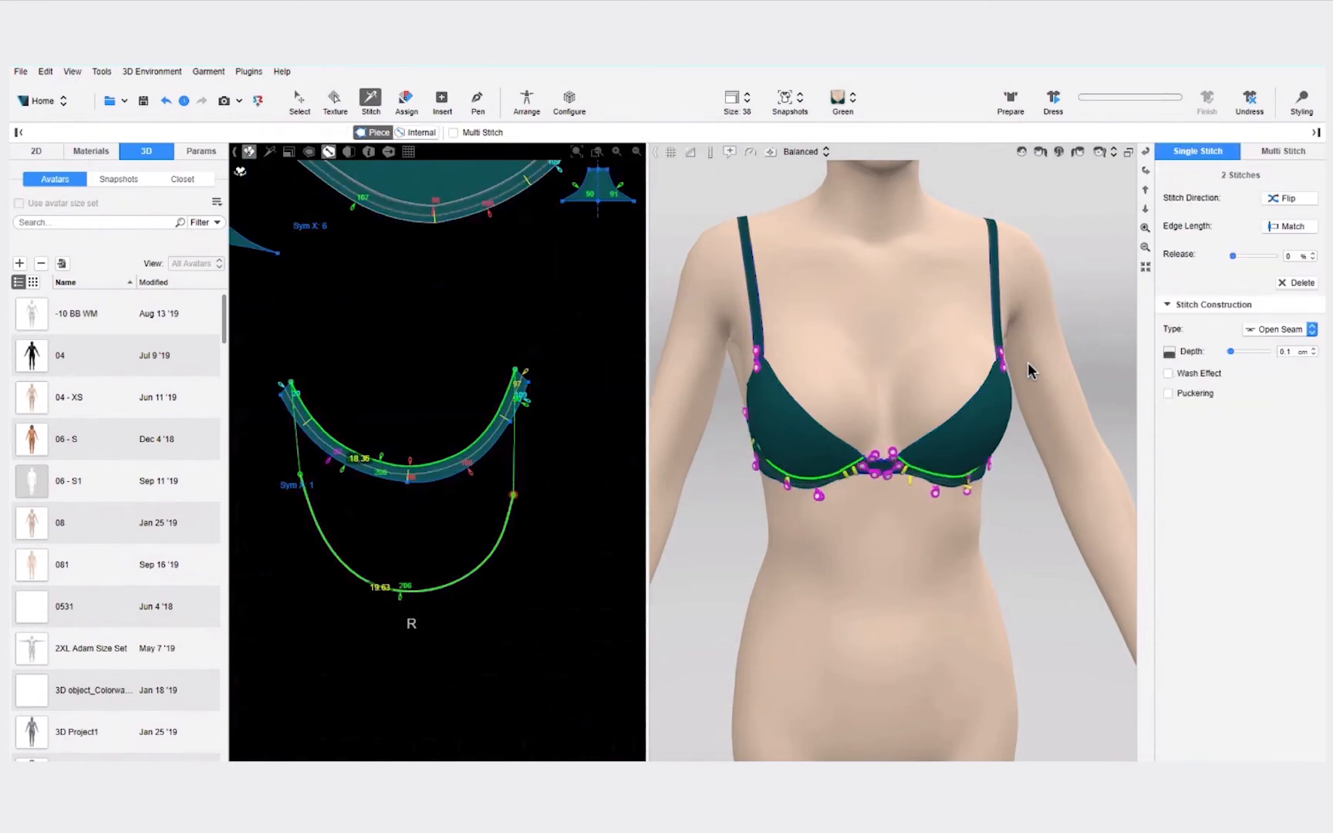
click(1054, 101)
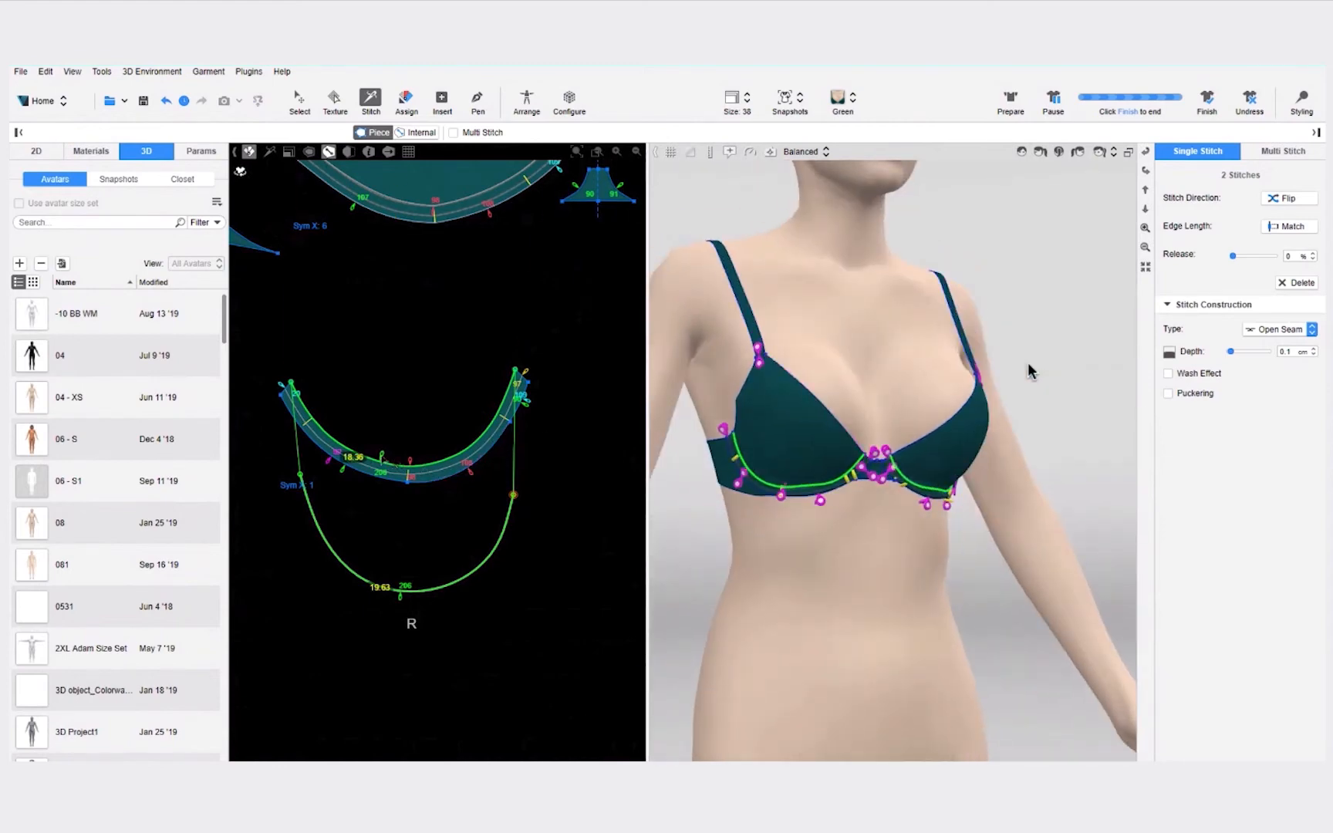
Step: Stitch each segment of the curved casing's outer lower edge to the full length of the right underwire
scroll(344, 537, up, 2)
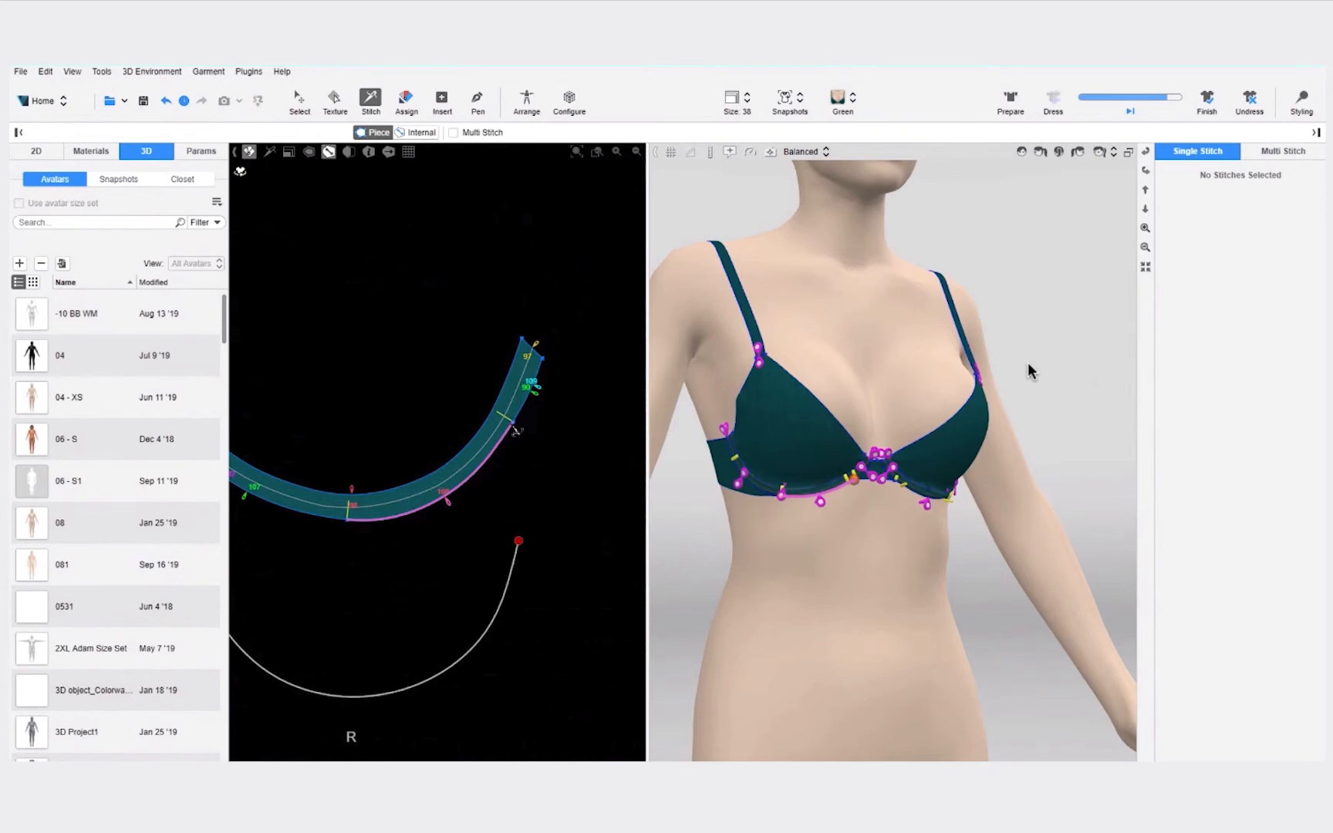
scroll(515, 429, down, 2)
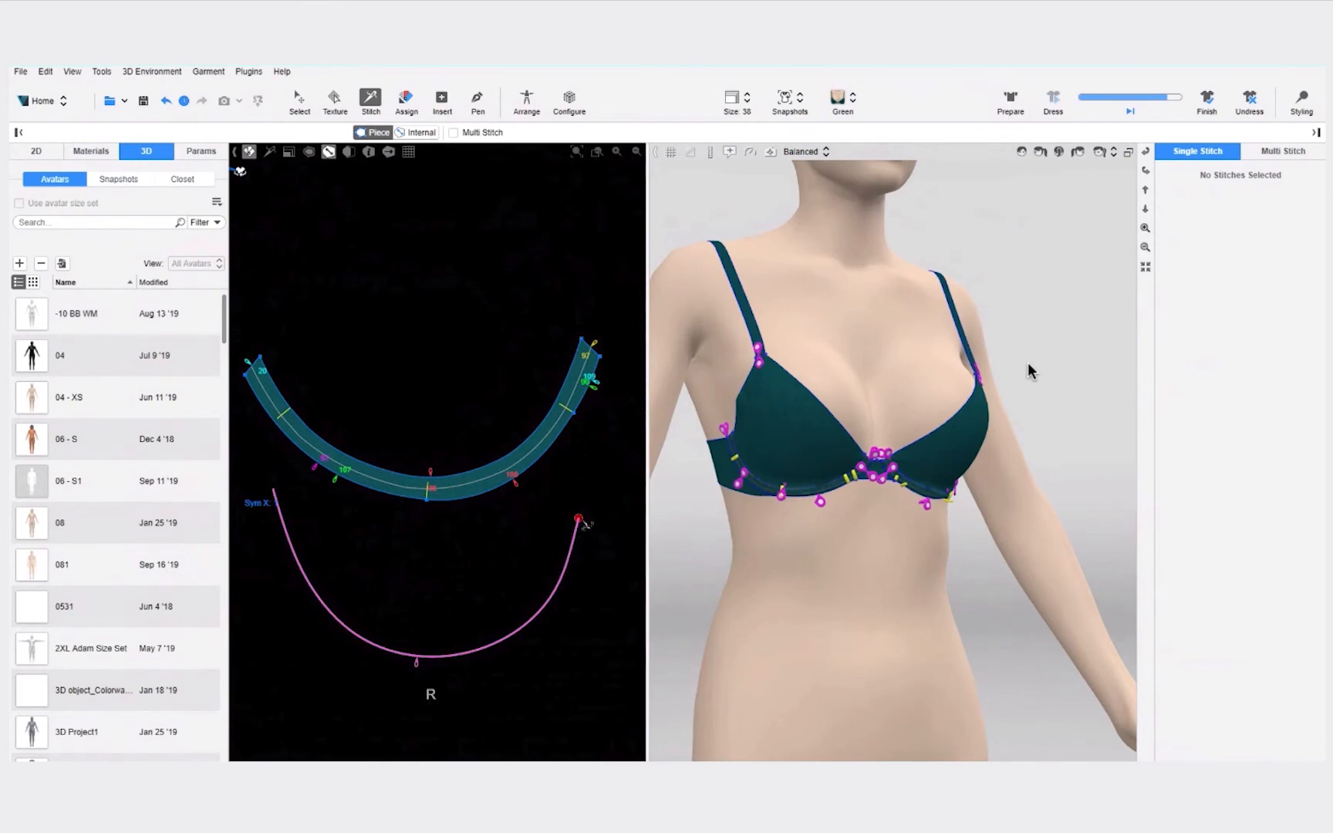
click(587, 407)
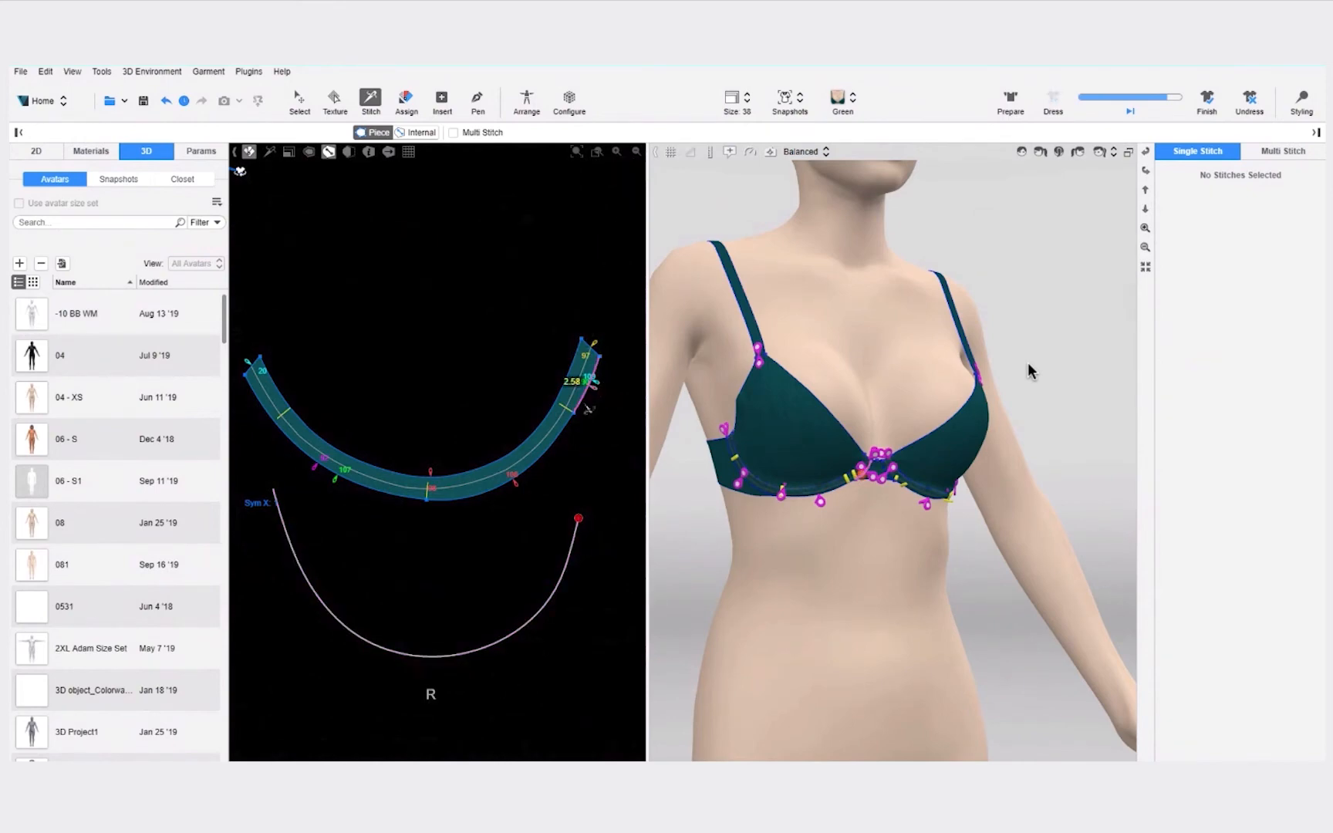
click(556, 605)
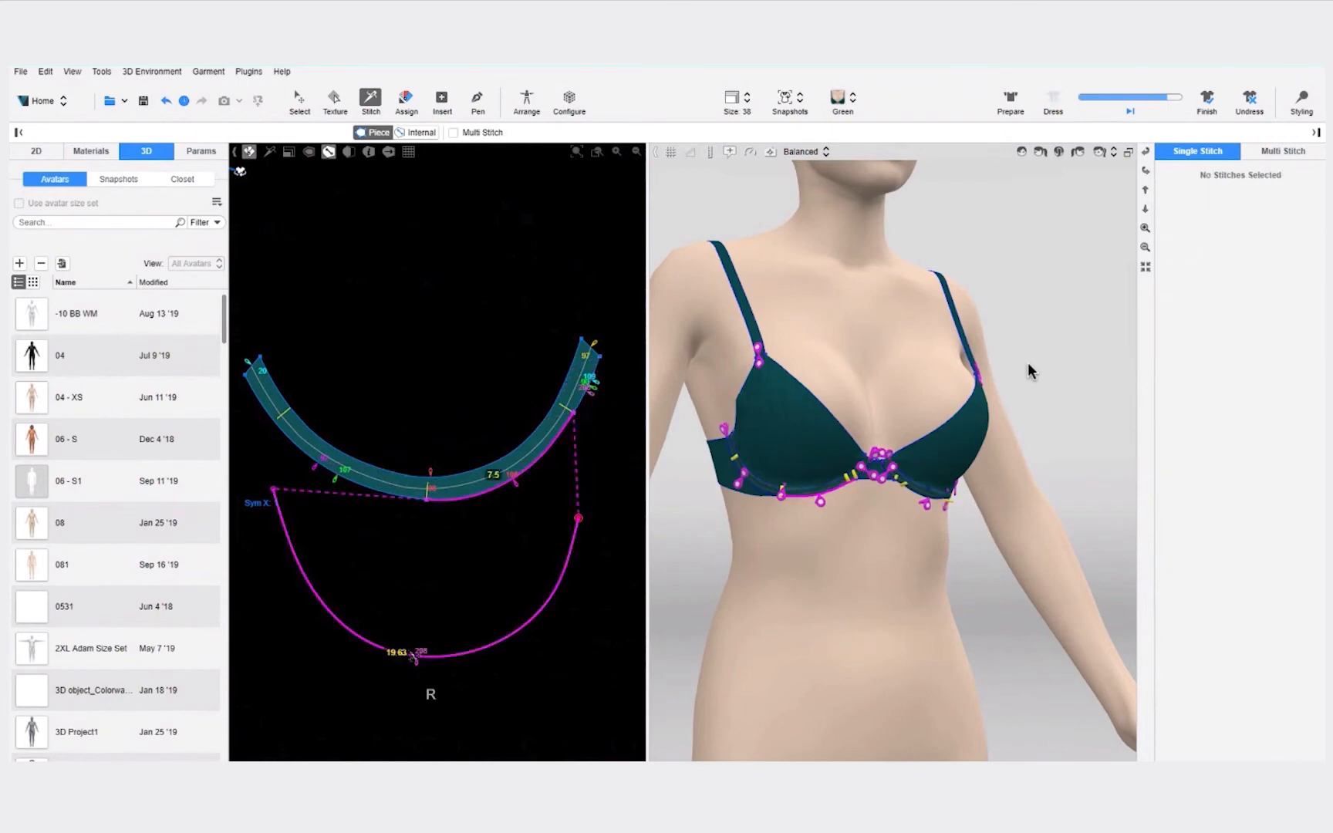
click(375, 494)
click(343, 623)
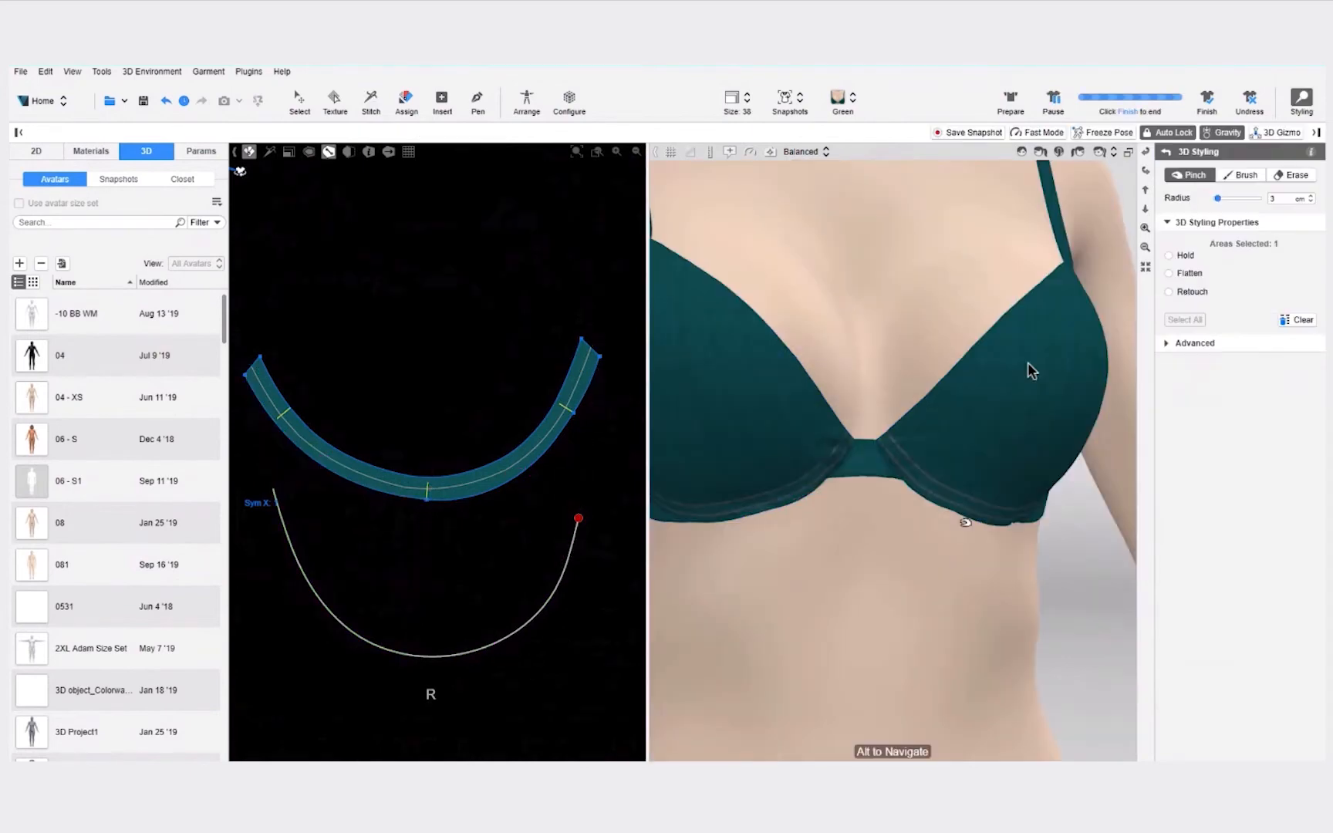
alt+drag(911, 263, 867, 416)
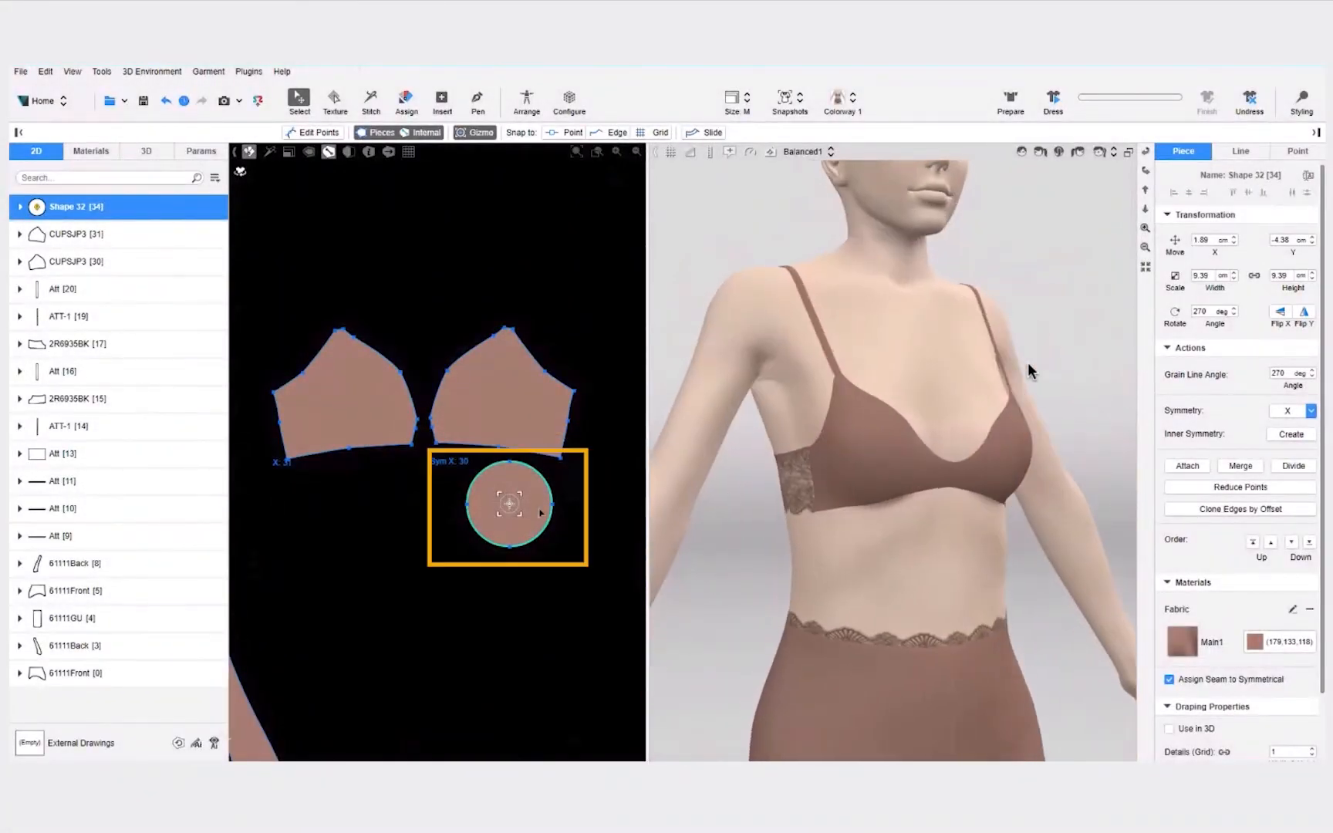
Step: Select the circle below the bra cups and add blank image.png as a piece-assignable trim
click(613, 536)
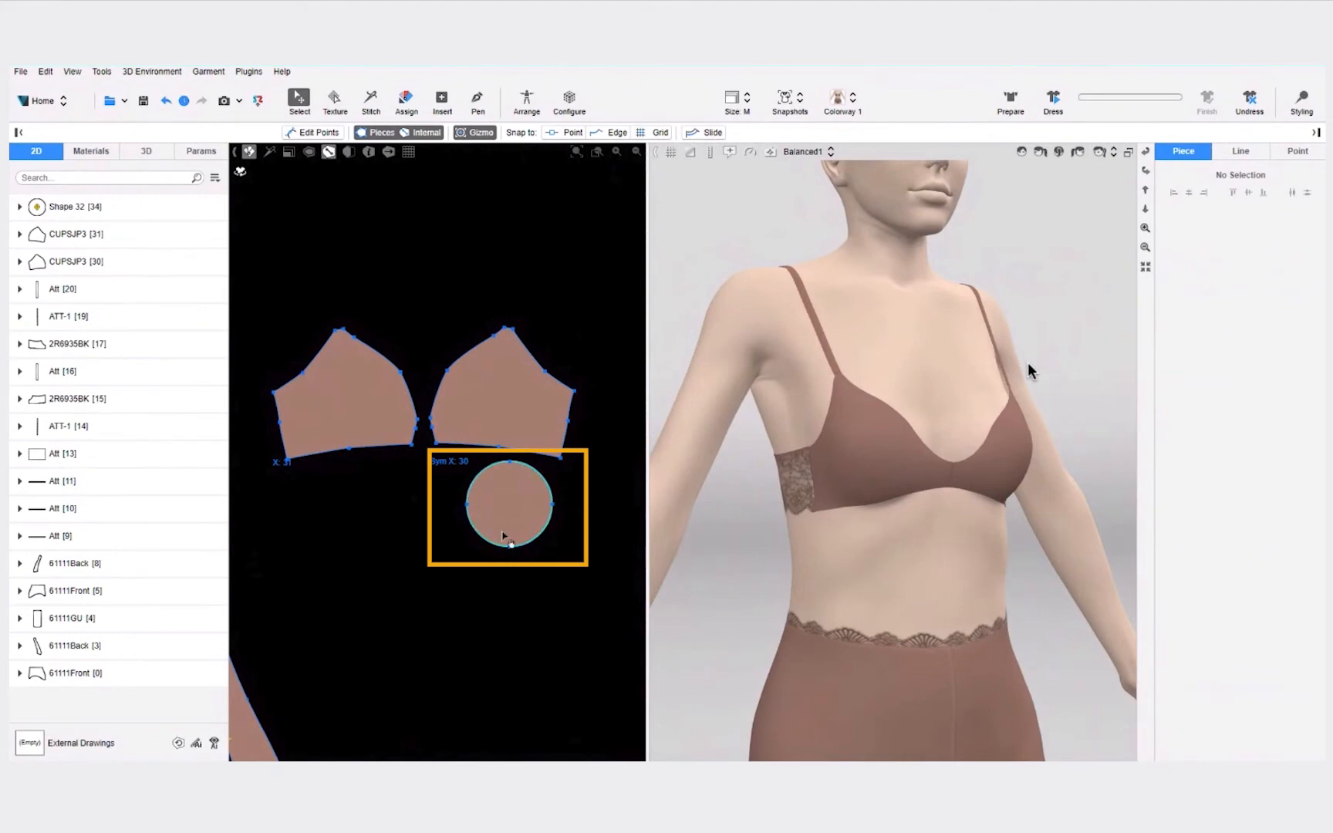
drag(529, 489, 510, 503)
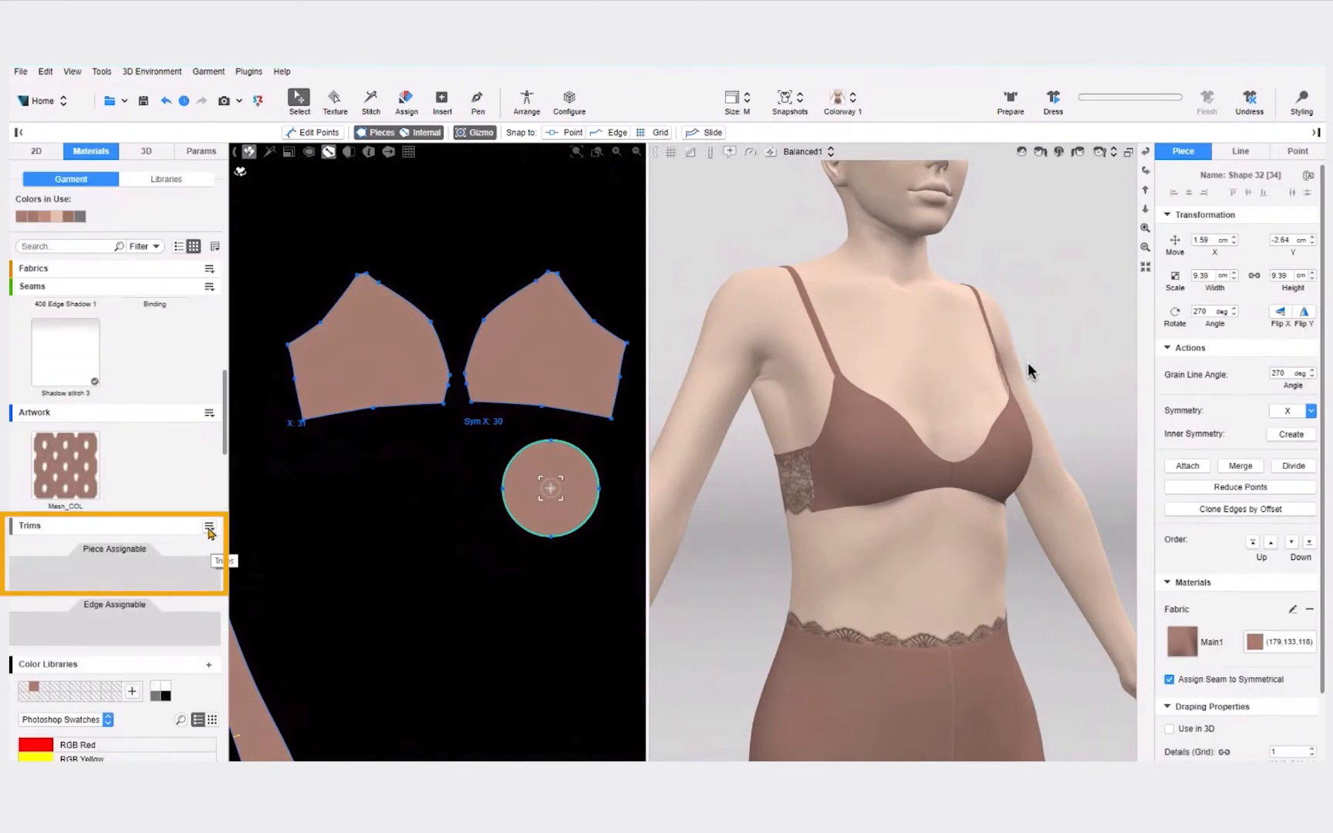
click(209, 525)
click(232, 547)
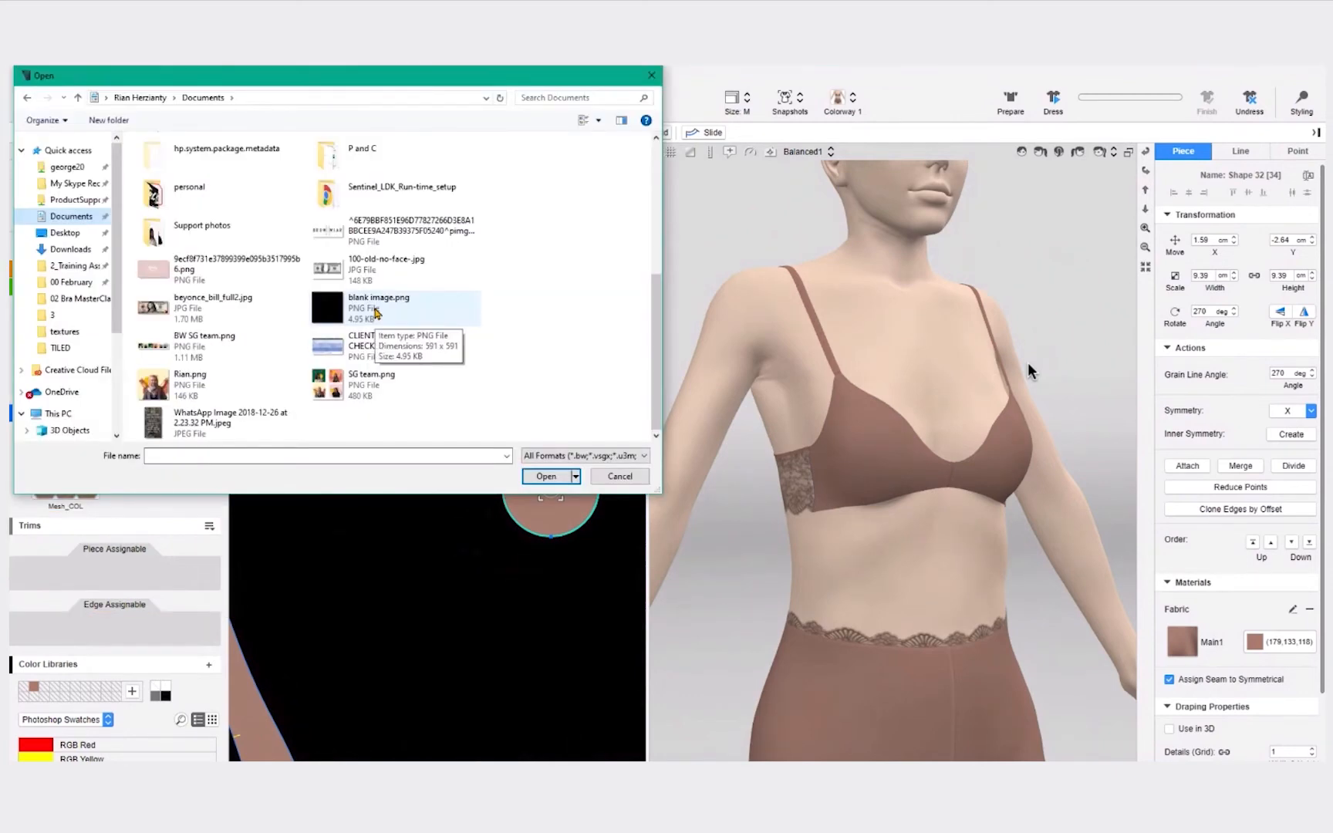
click(376, 308)
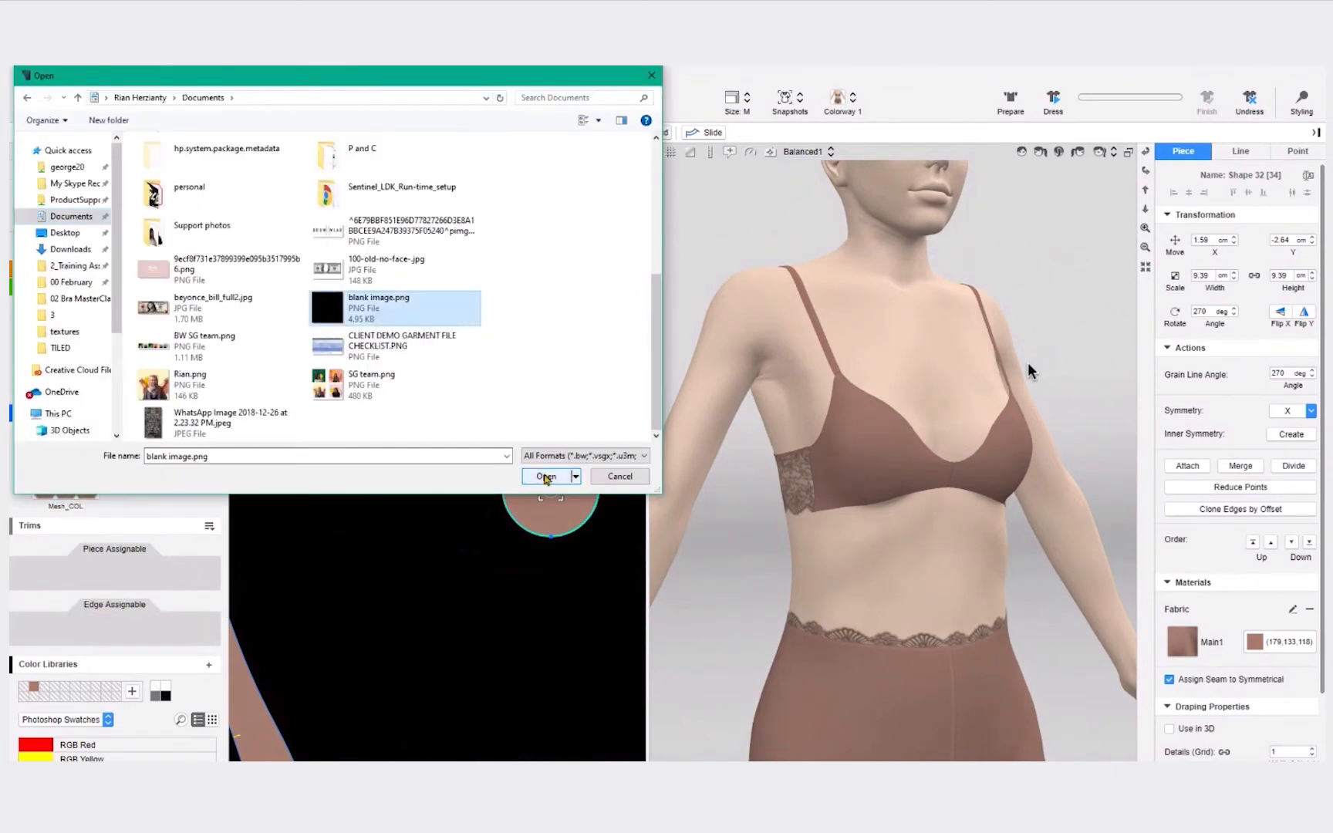
click(545, 476)
Step: Remove the circle's fabric, assign the blank image trim to it, and place it on the cup labelled Sym X: 30
right_click(553, 461)
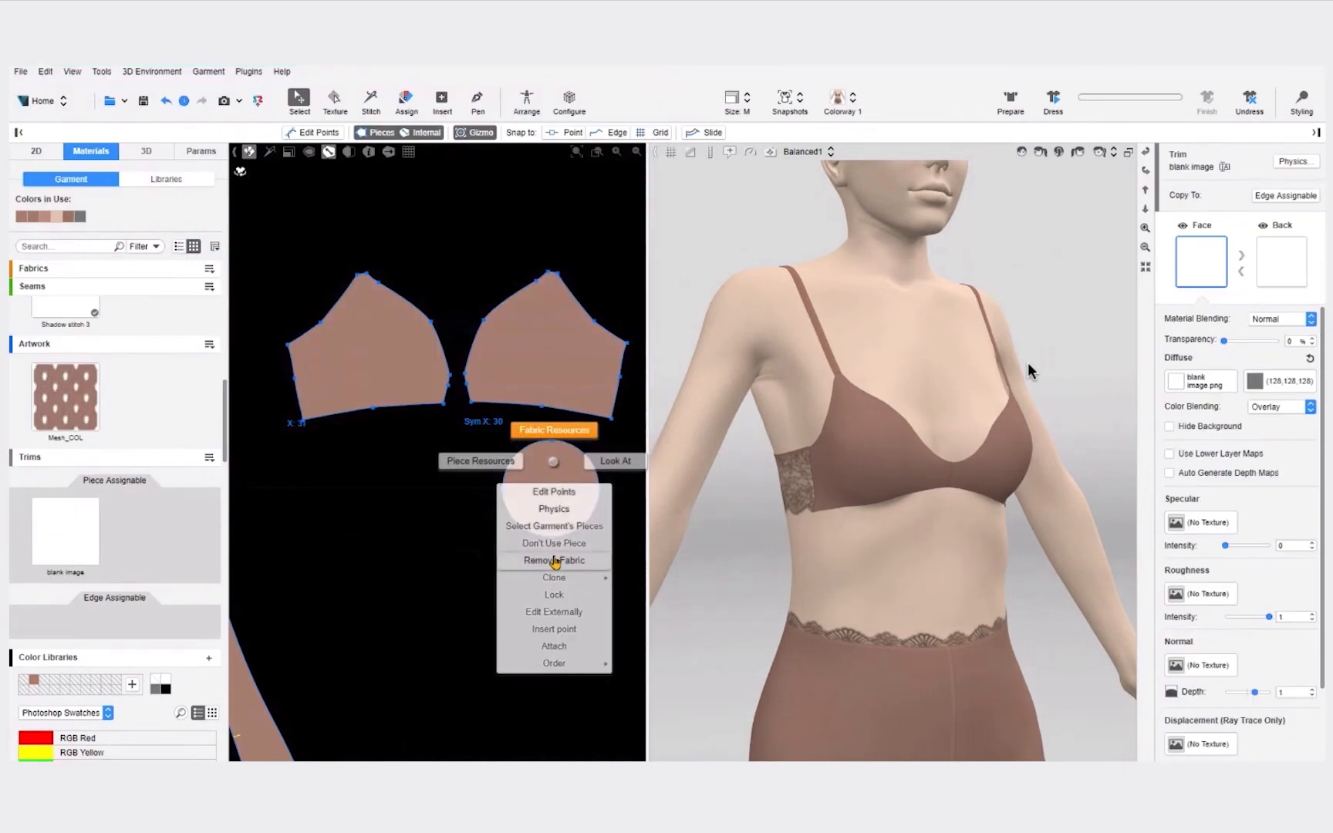
click(555, 561)
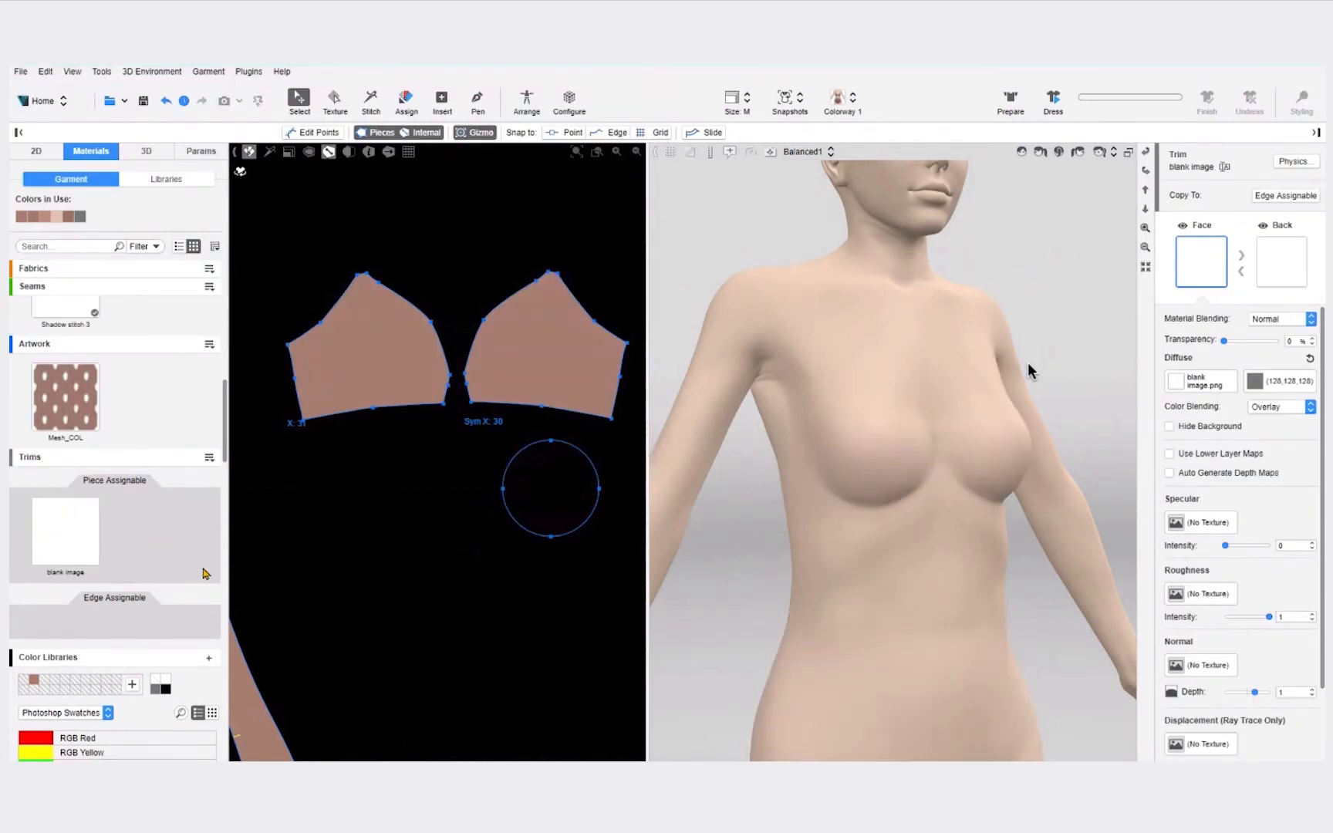
click(561, 498)
drag(560, 498, 553, 360)
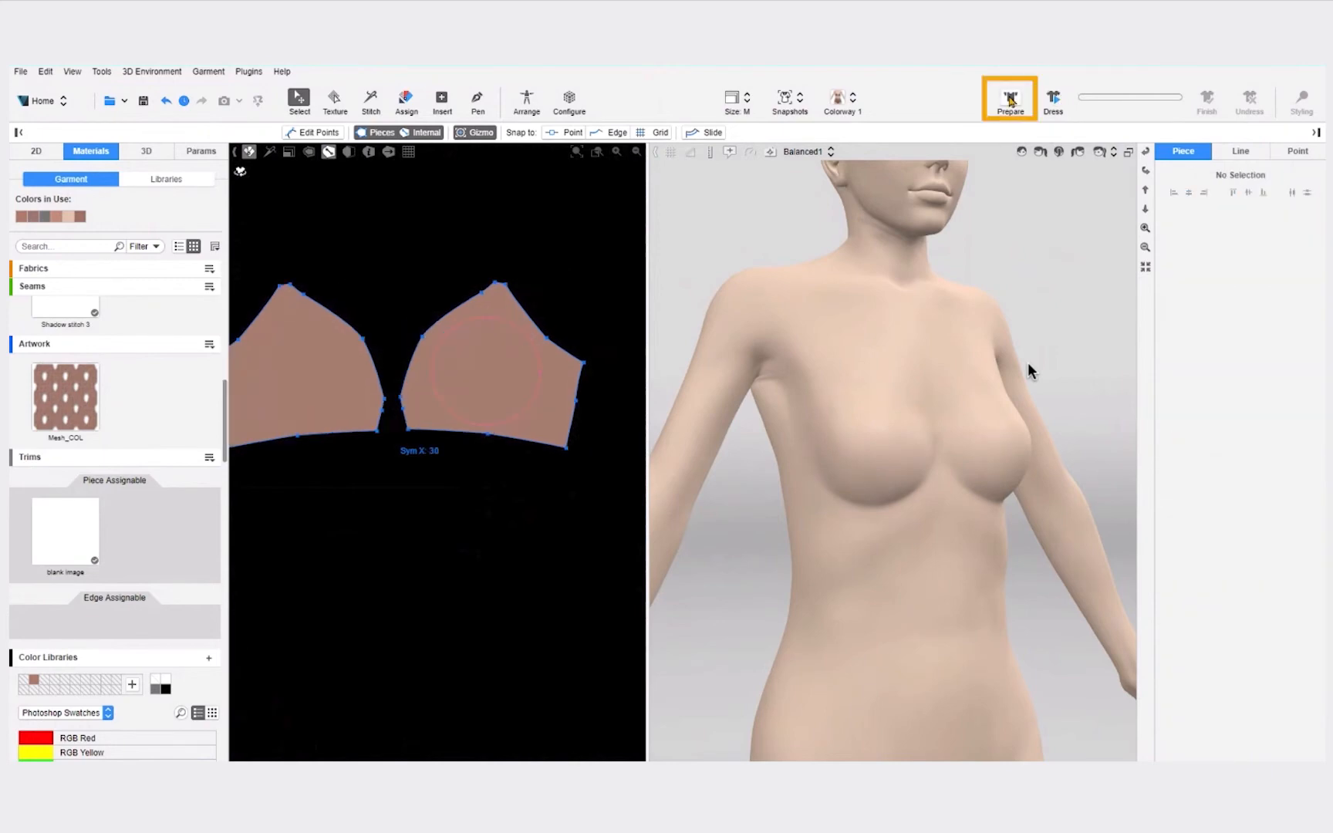
Step: Prepare the garment around the avatar, and enable physical properties and the Molded option for the blank image trim
click(1010, 98)
drag(1085, 401, 1193, 514)
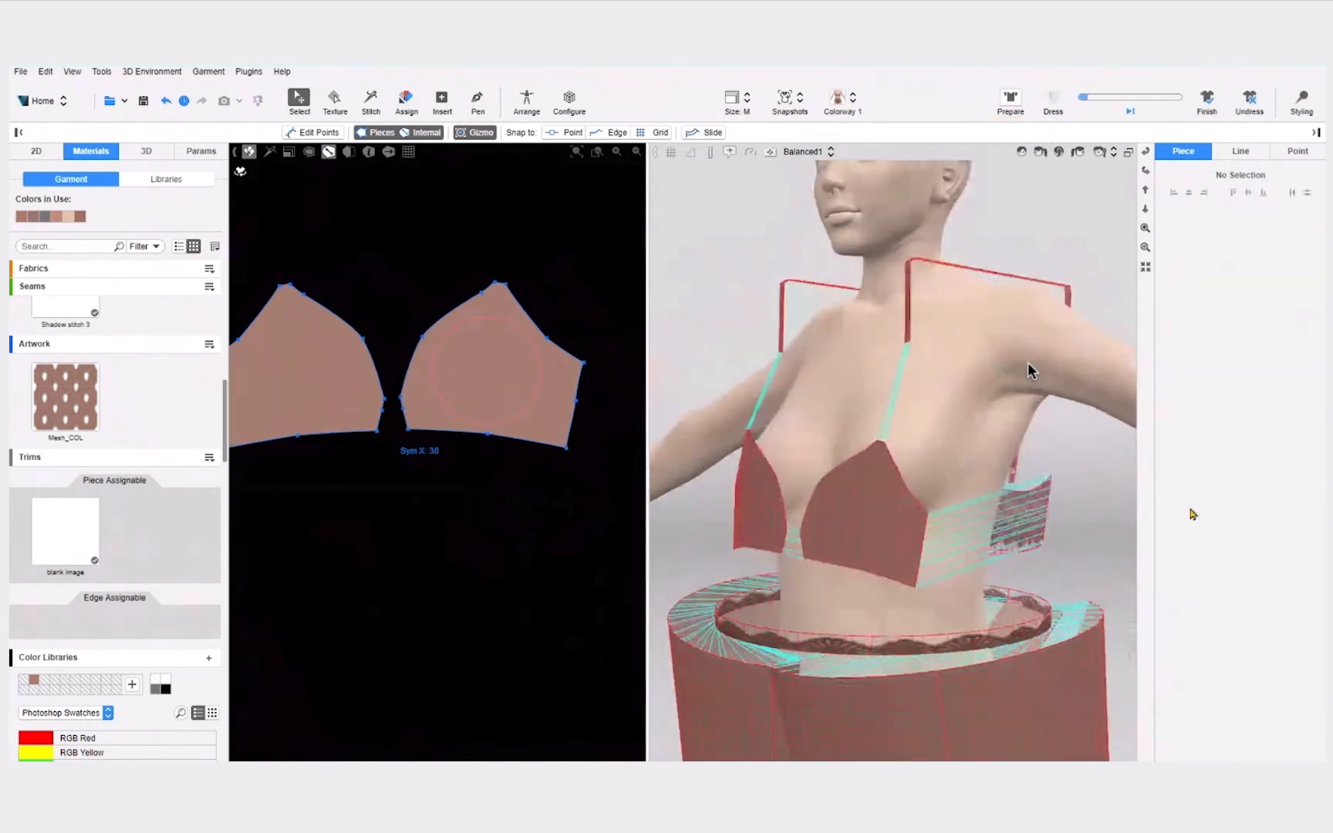
click(67, 532)
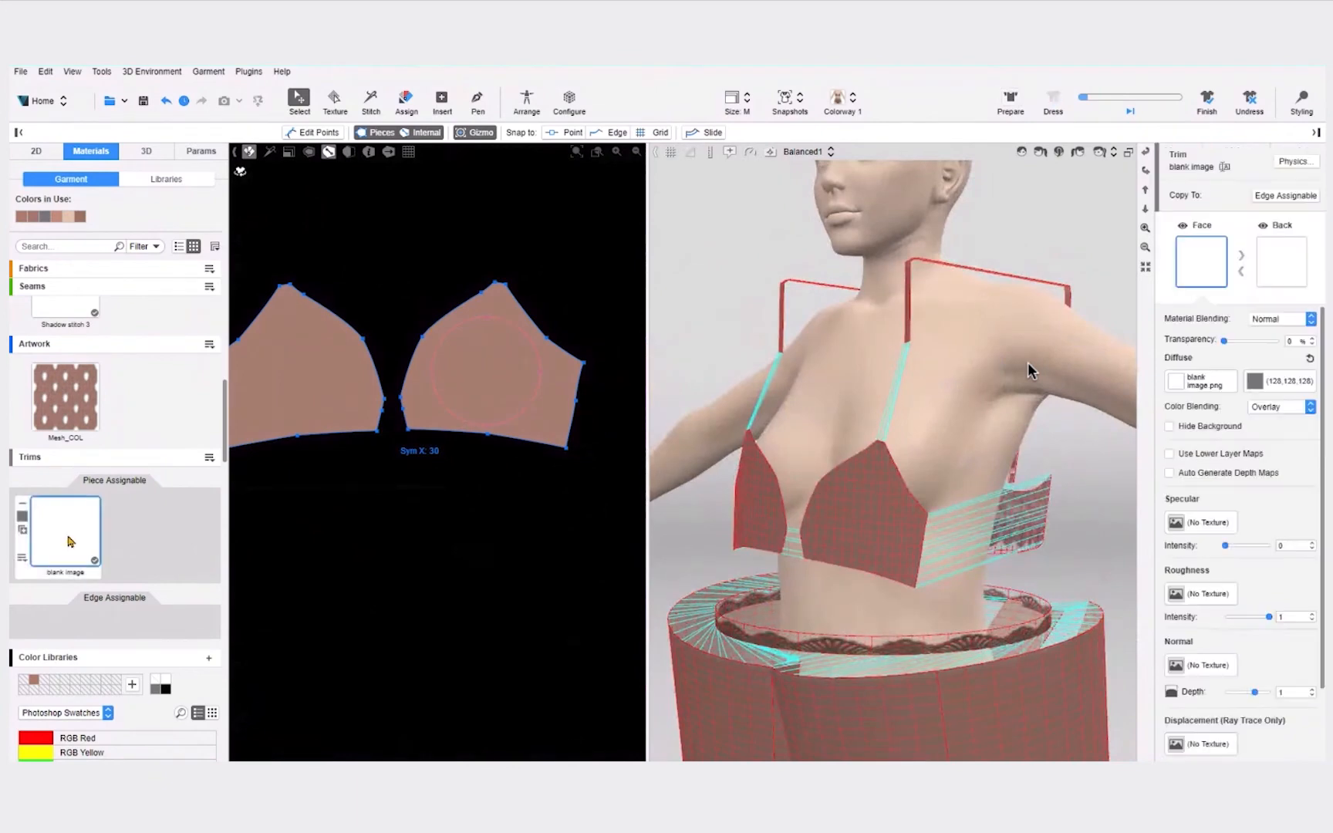
click(1296, 162)
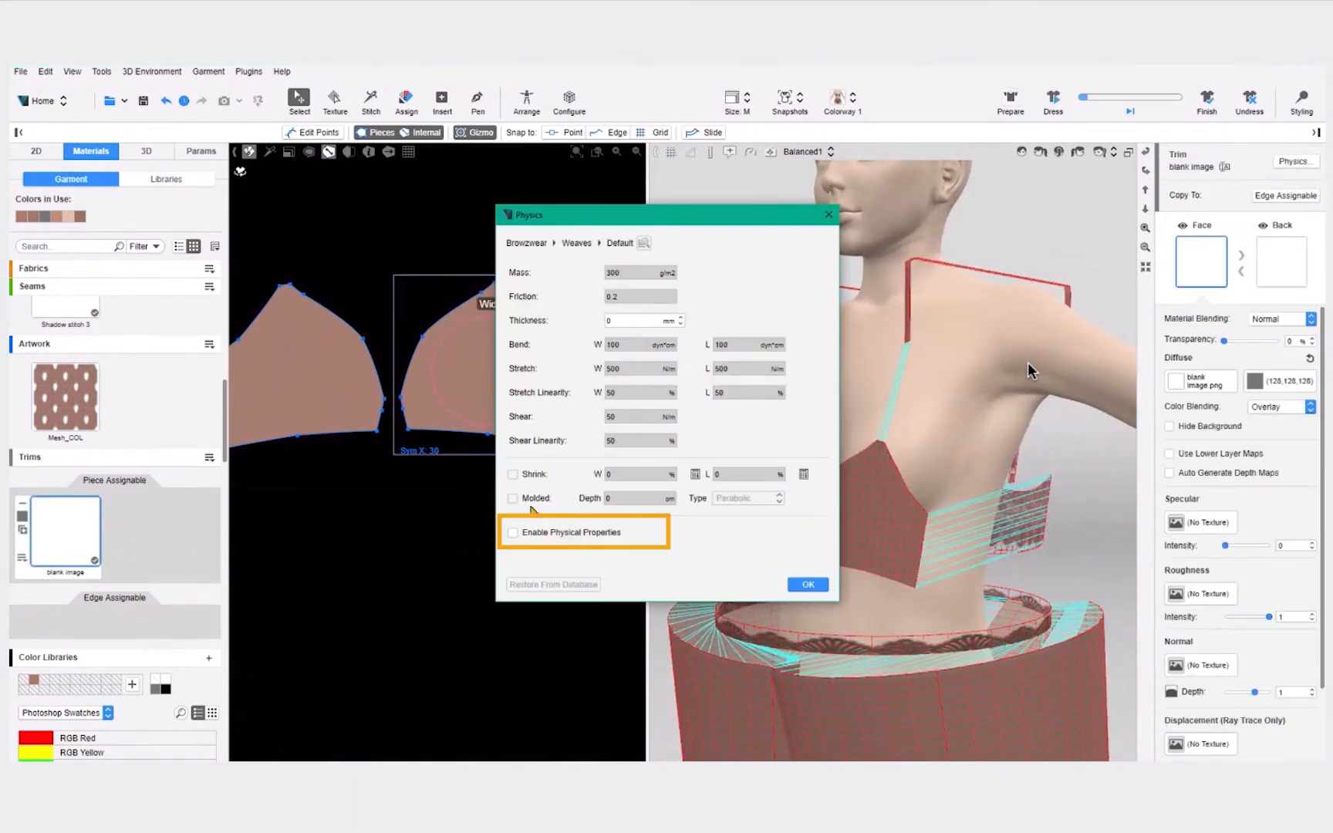
click(513, 533)
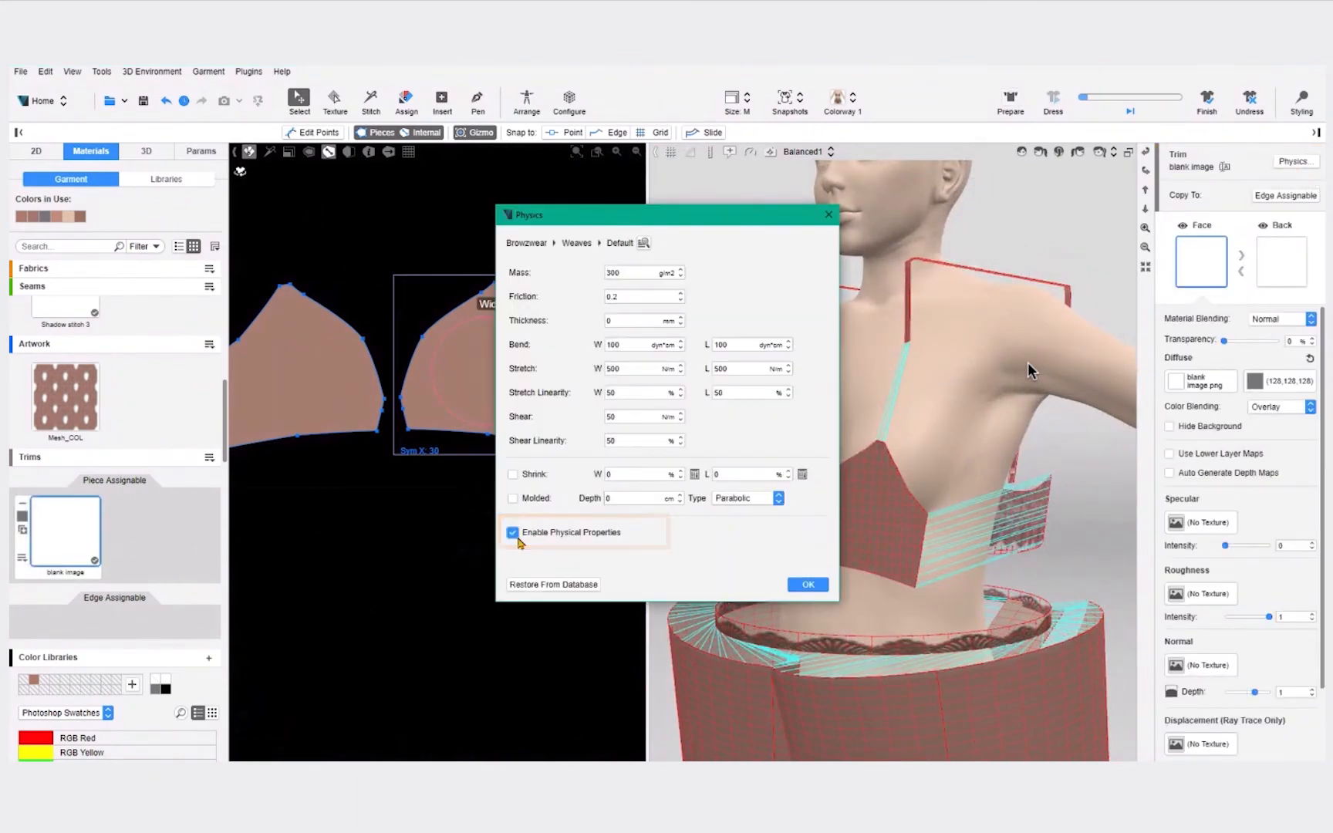
click(513, 500)
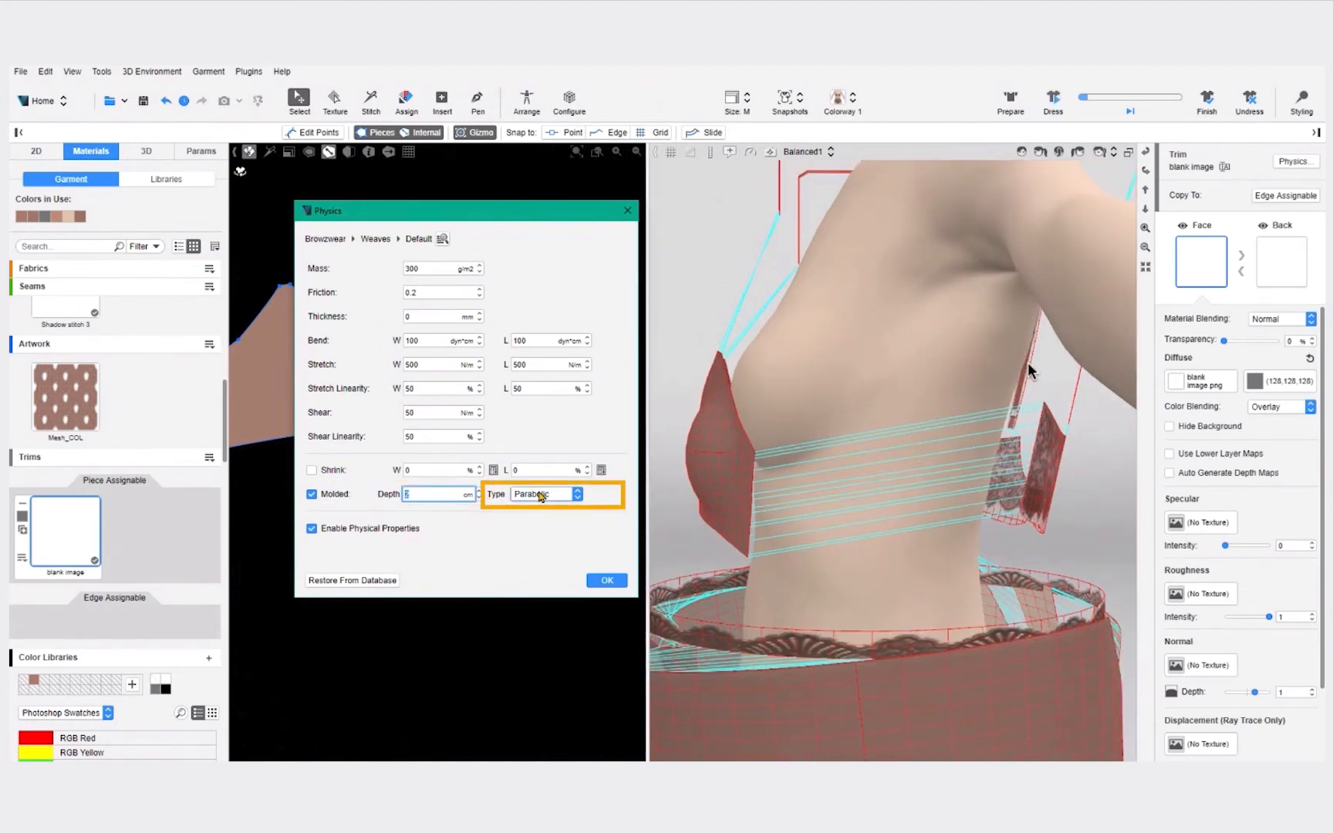
click(533, 493)
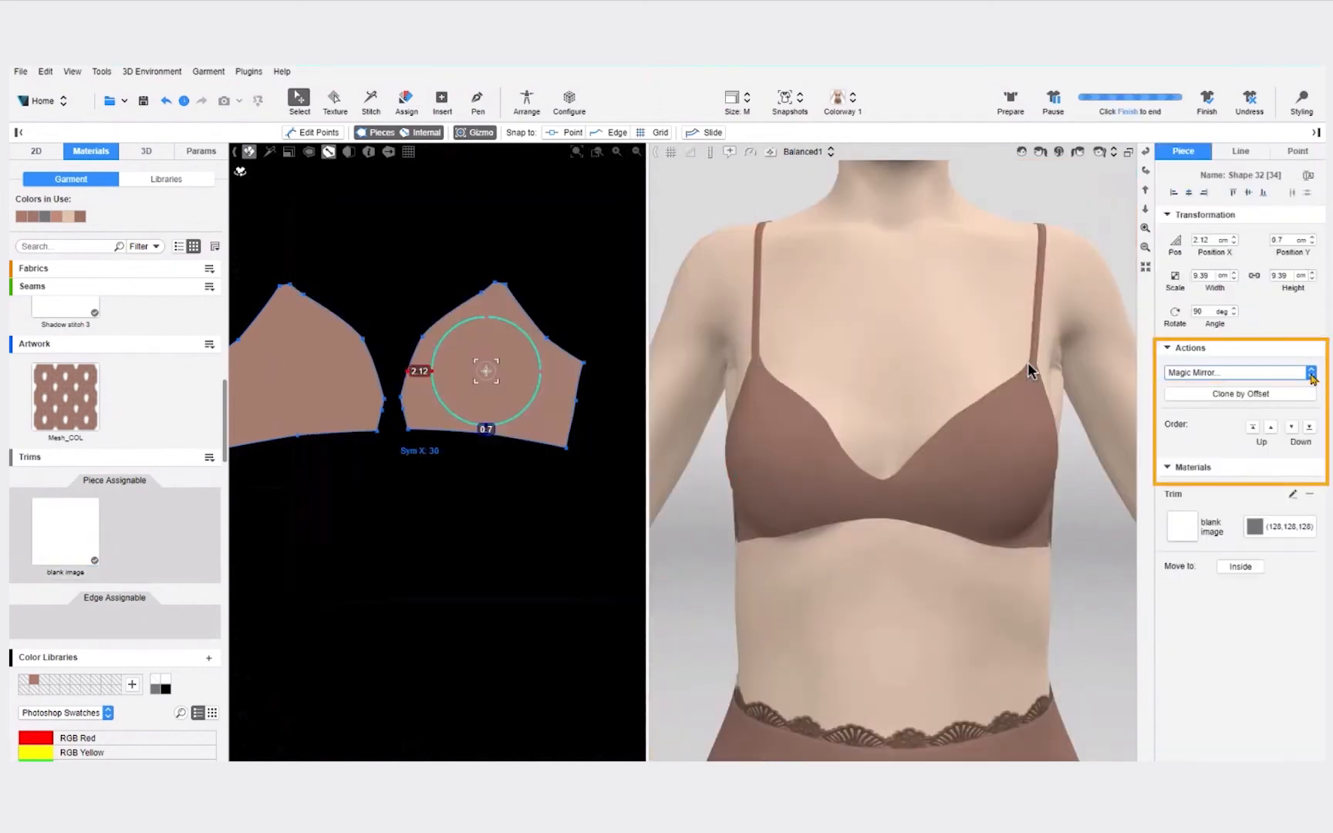
Step: Mirror the circular trim onto the opposite cup with Magic Mirror and lock the mirrored circle
click(1311, 373)
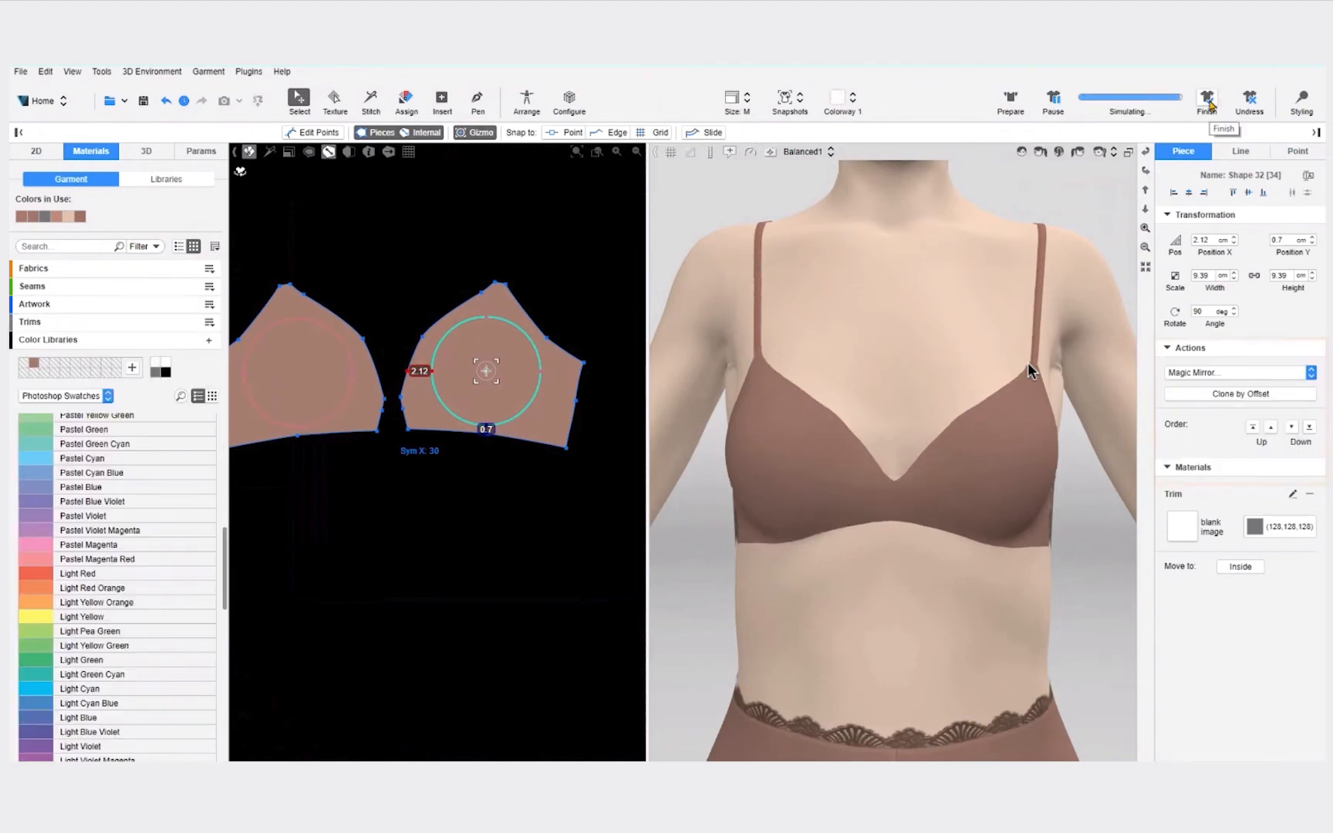
right_click(317, 361)
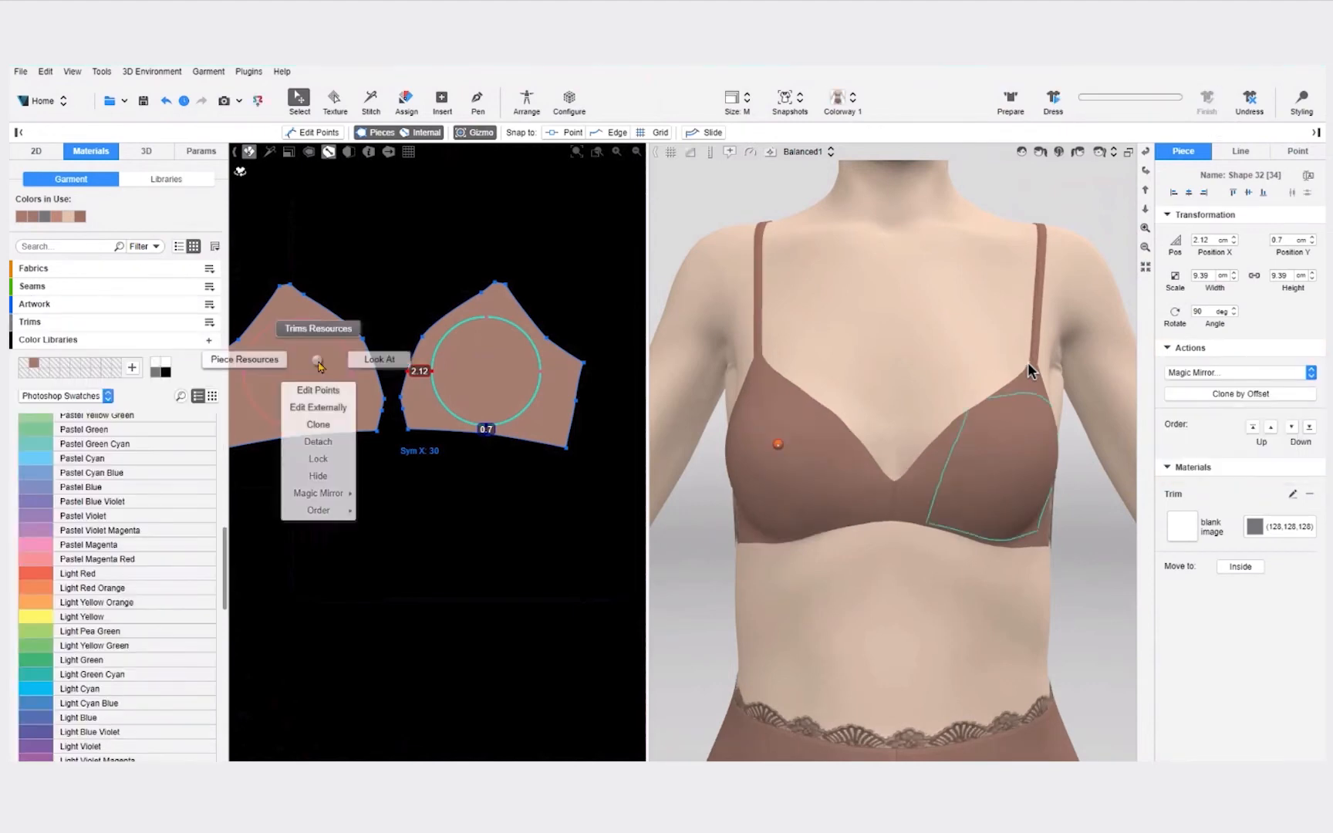
click(340, 462)
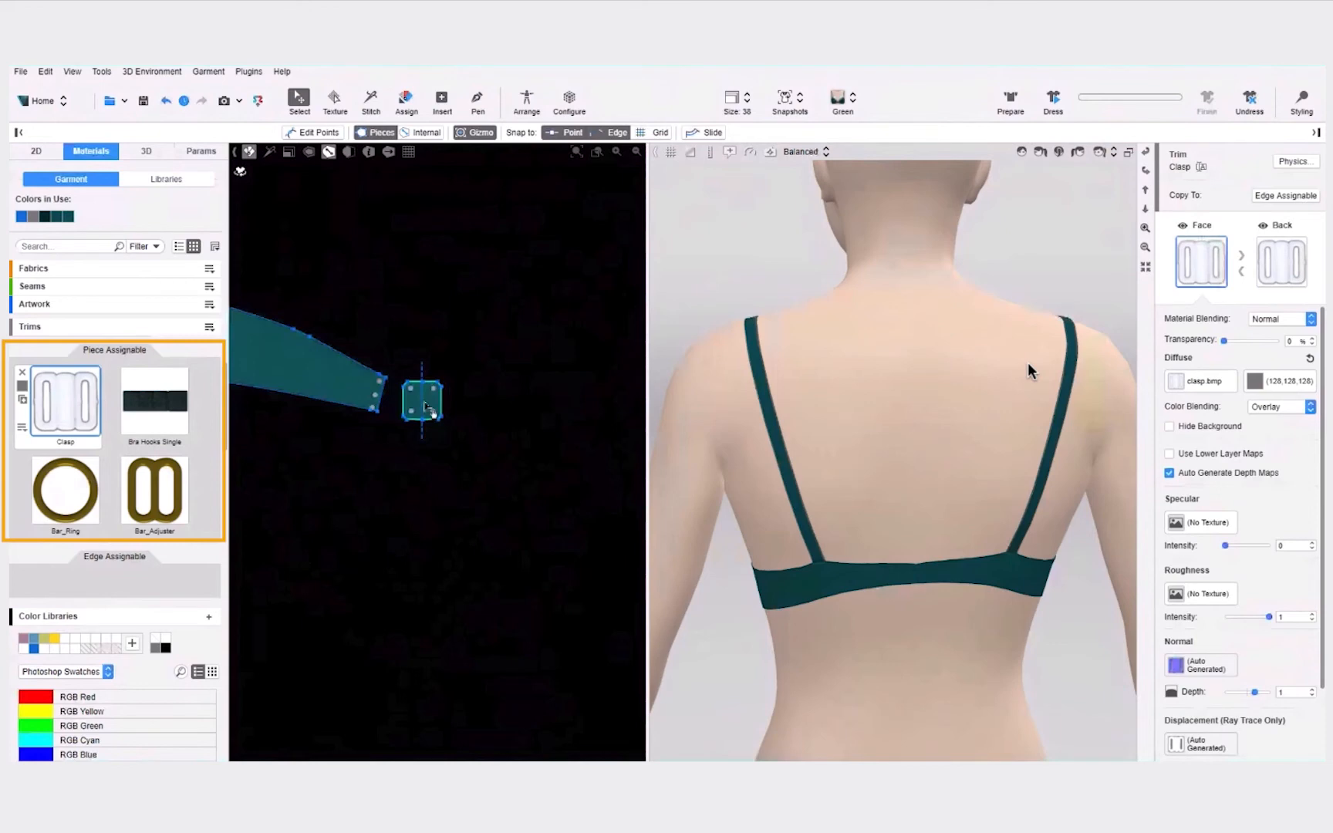
Step: Remove the fabric from the small back closure piece and assign the Clasp trim to it
scroll(429, 408, up, 5)
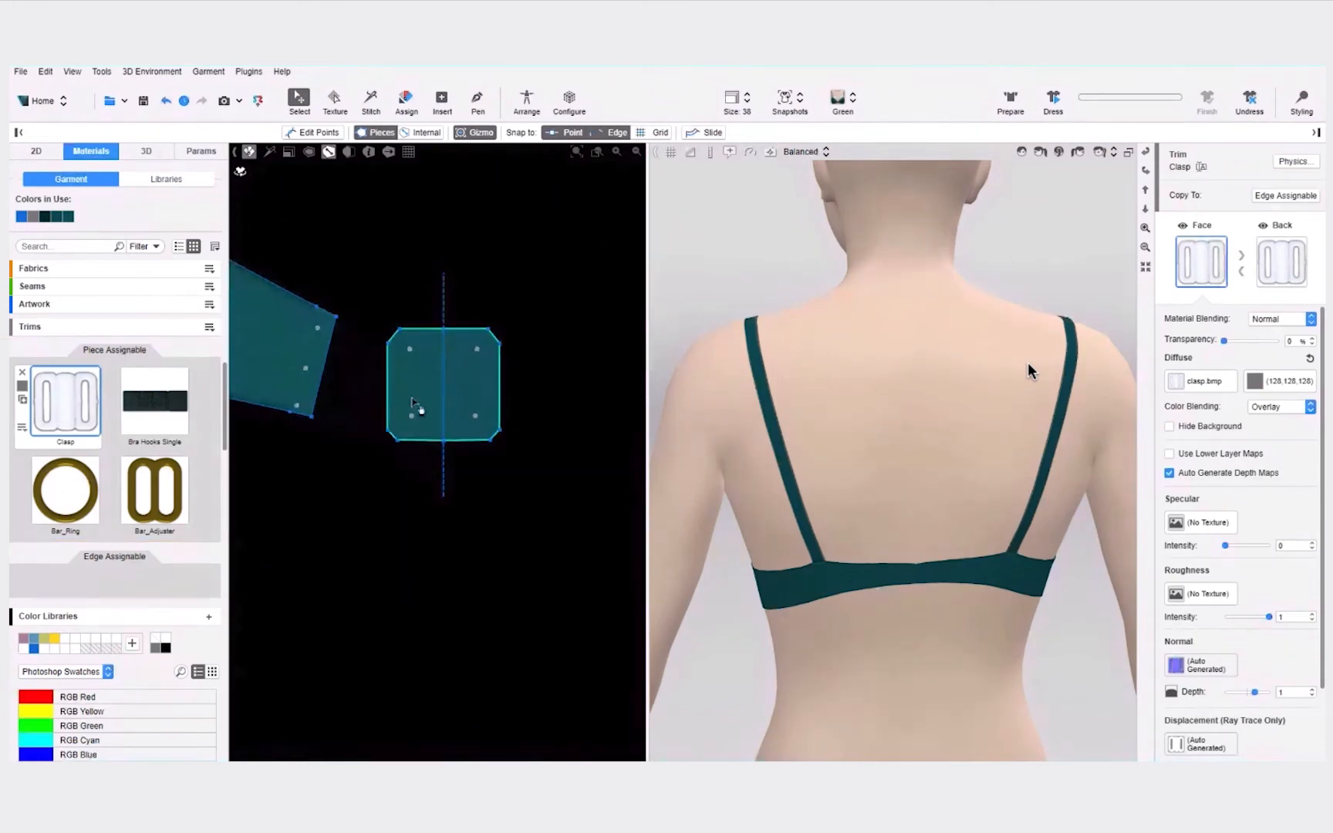
right_click(473, 368)
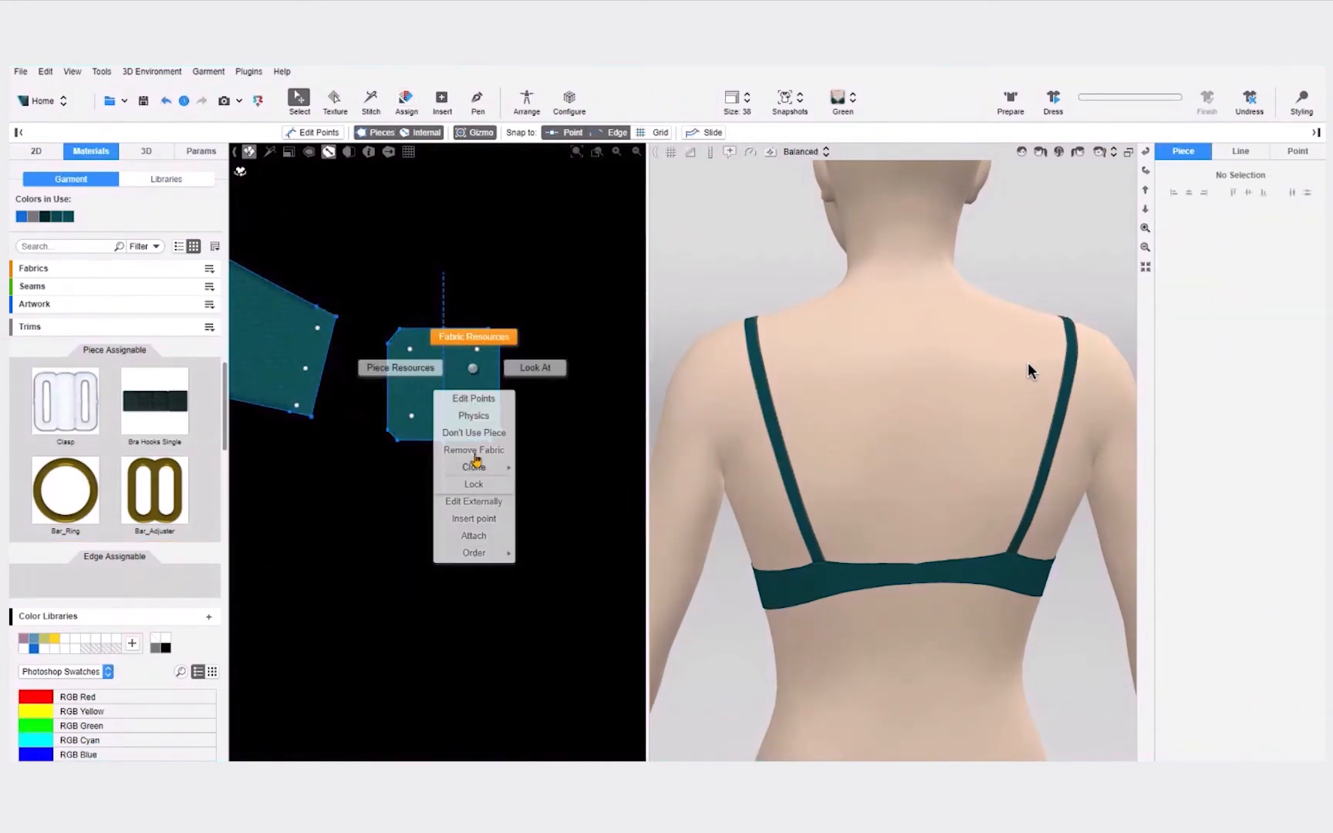
click(474, 450)
drag(65, 401, 459, 397)
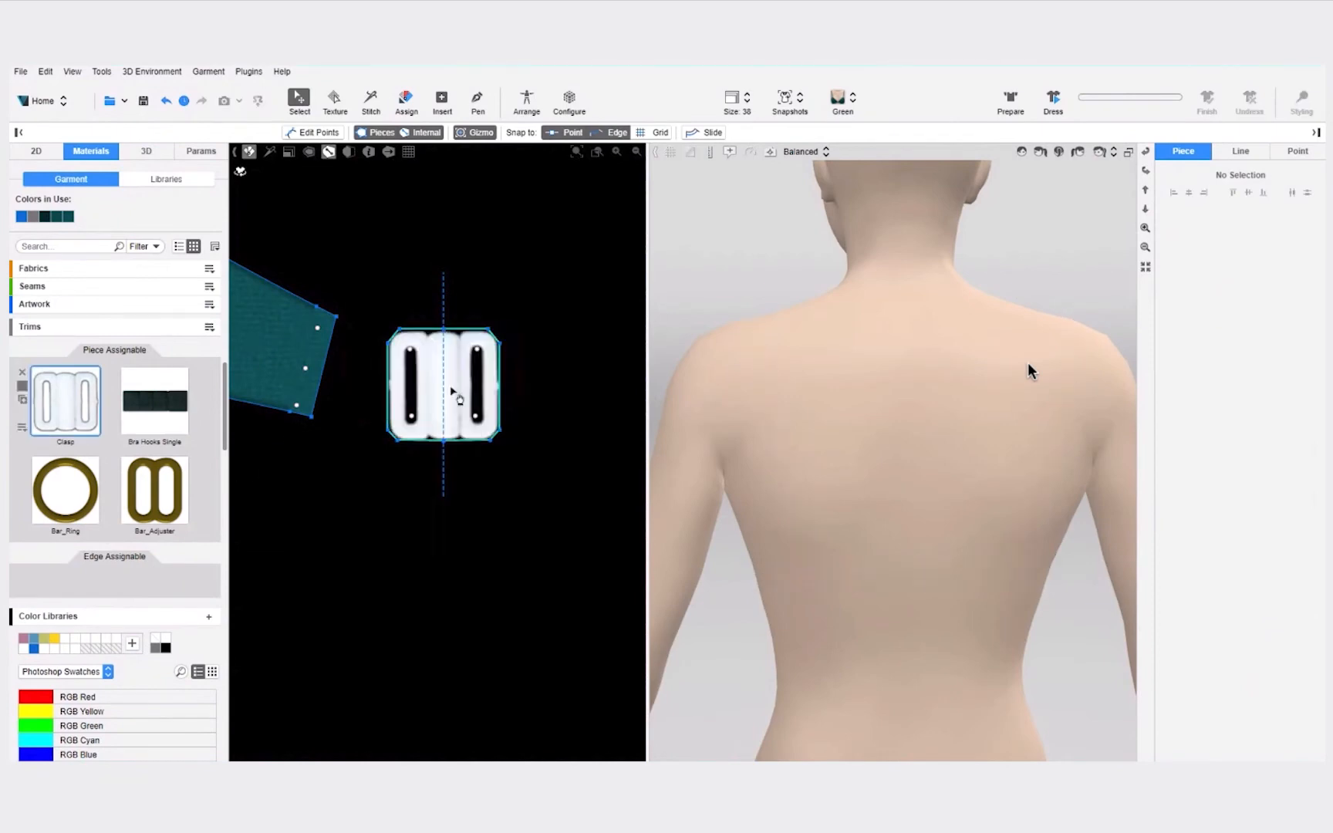
click(415, 356)
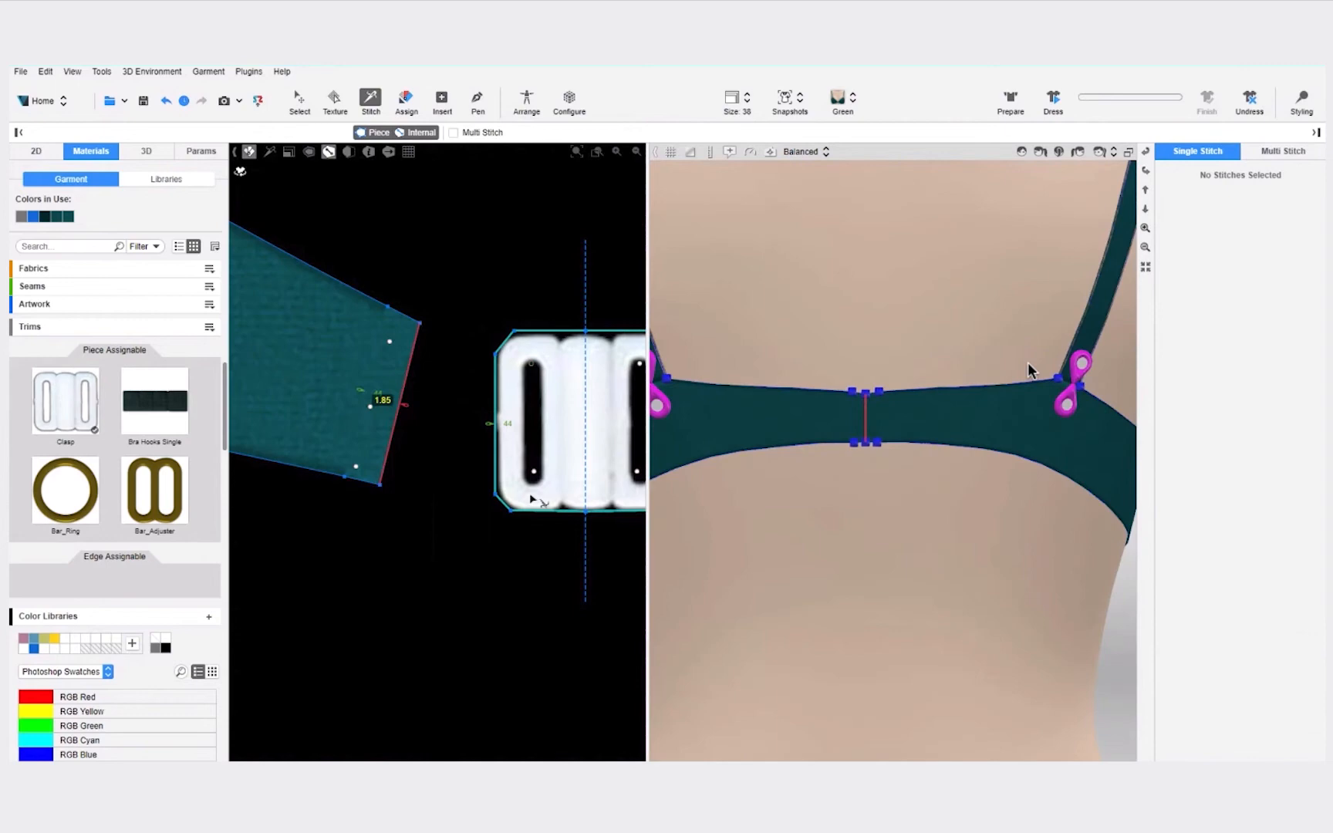
Step: Finish stitching the clasp piece to the back wing and clear the 3D styling so the clasp drapes in place
click(545, 480)
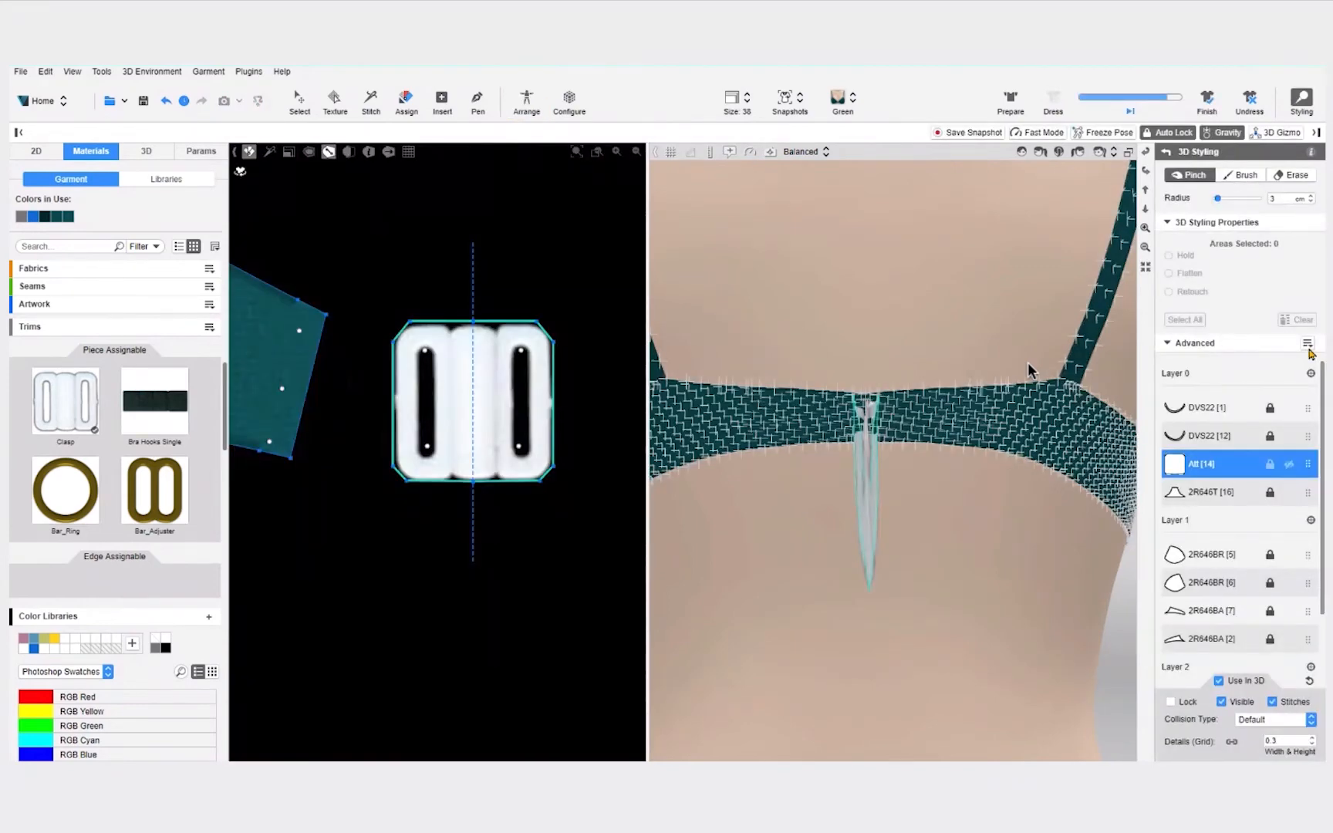
click(1307, 344)
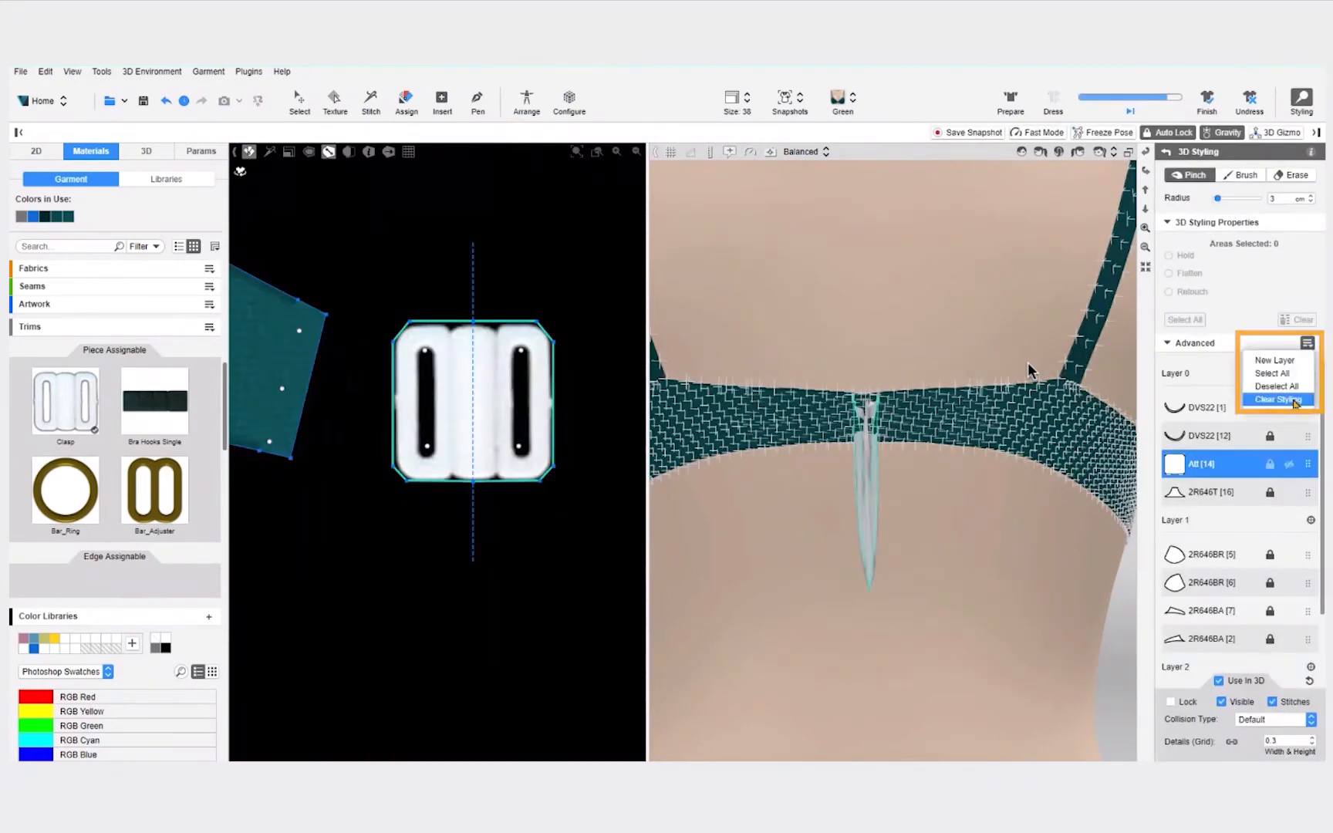
click(1296, 402)
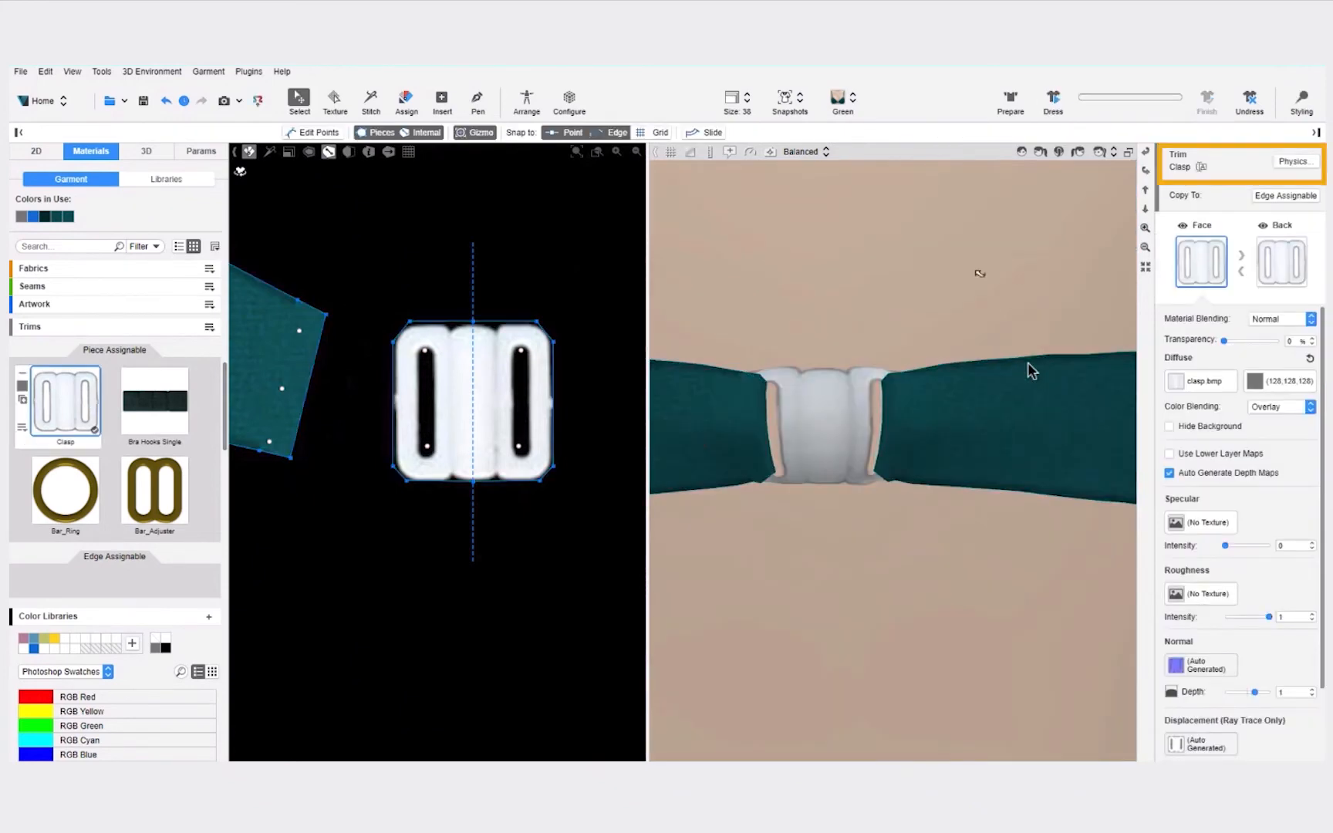
Step: Enable physical properties for the Clasp trim and assign it the Misc category's Hardware physics
click(1297, 163)
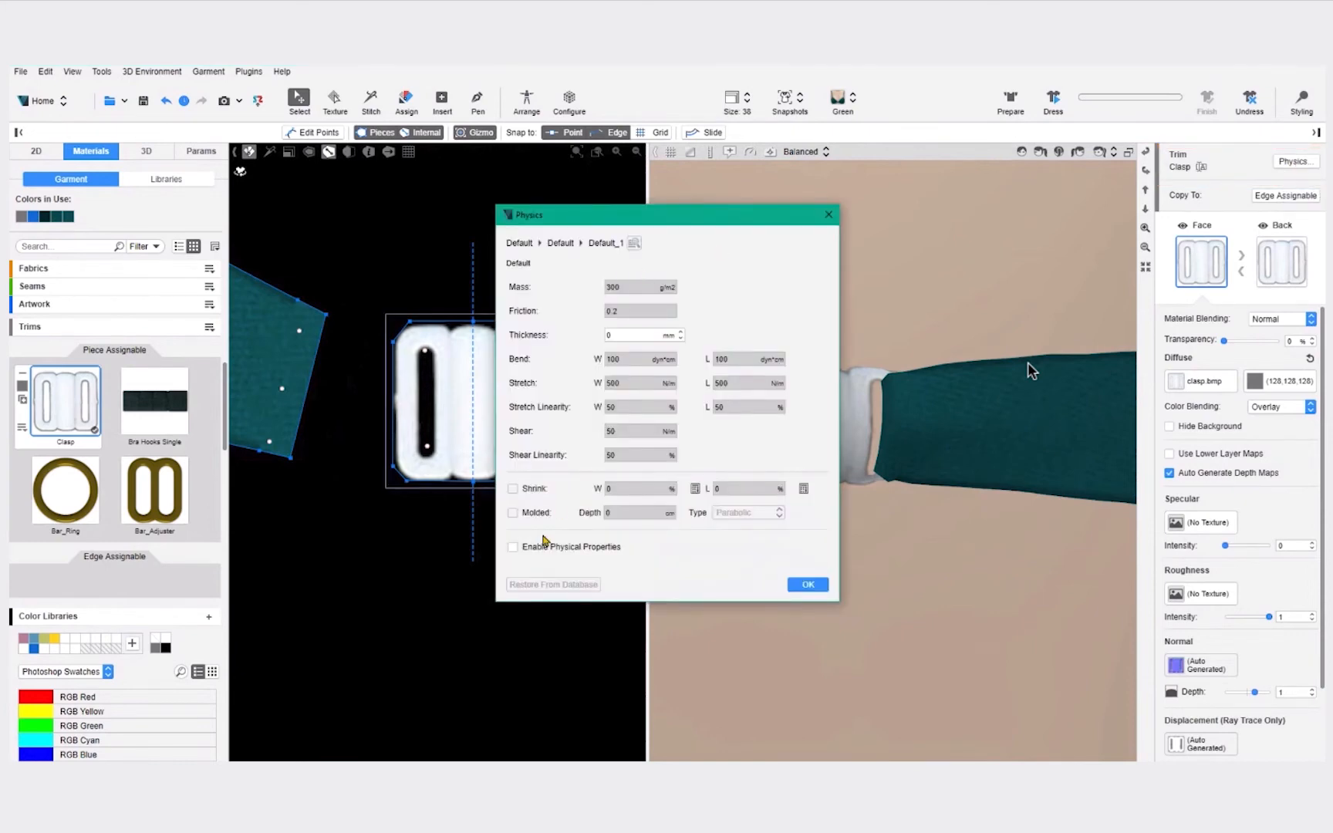
click(513, 547)
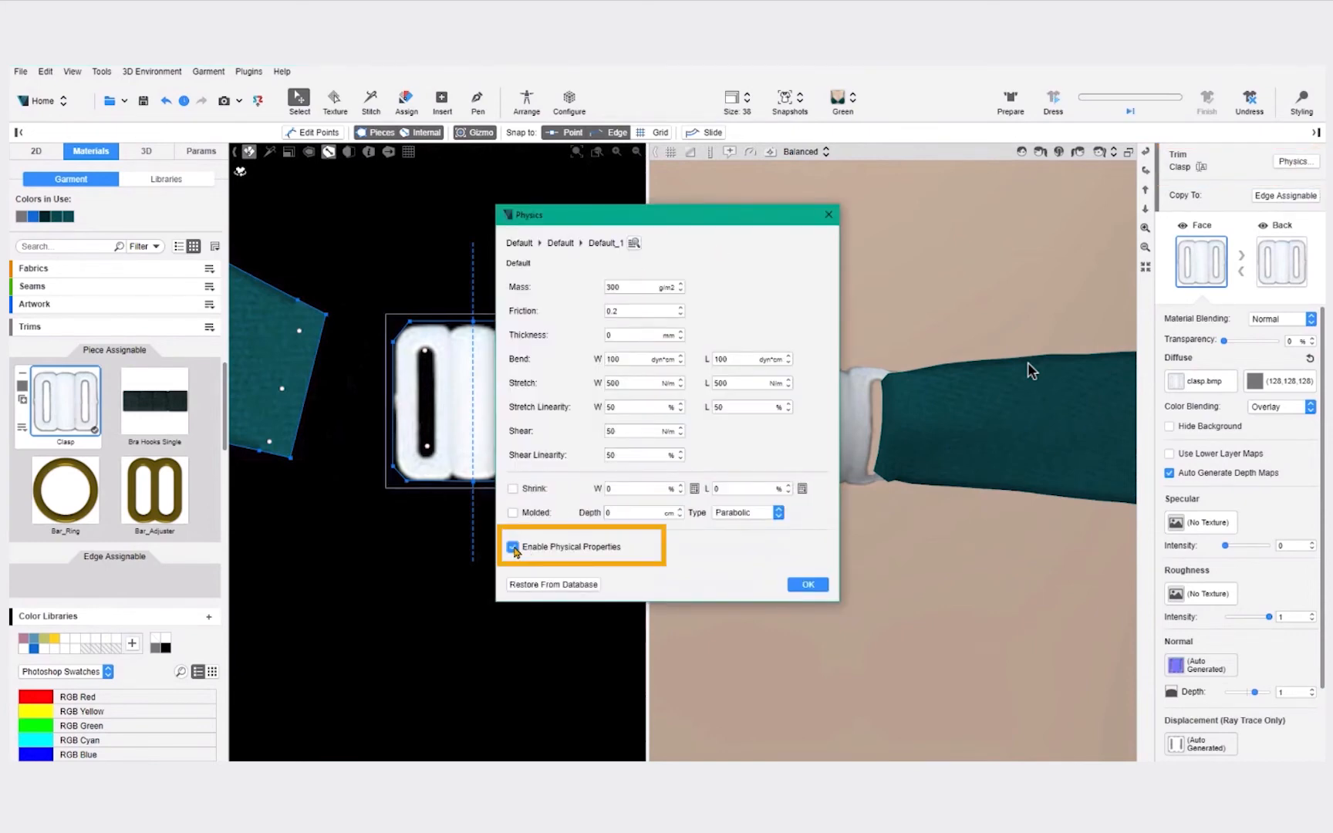
click(634, 244)
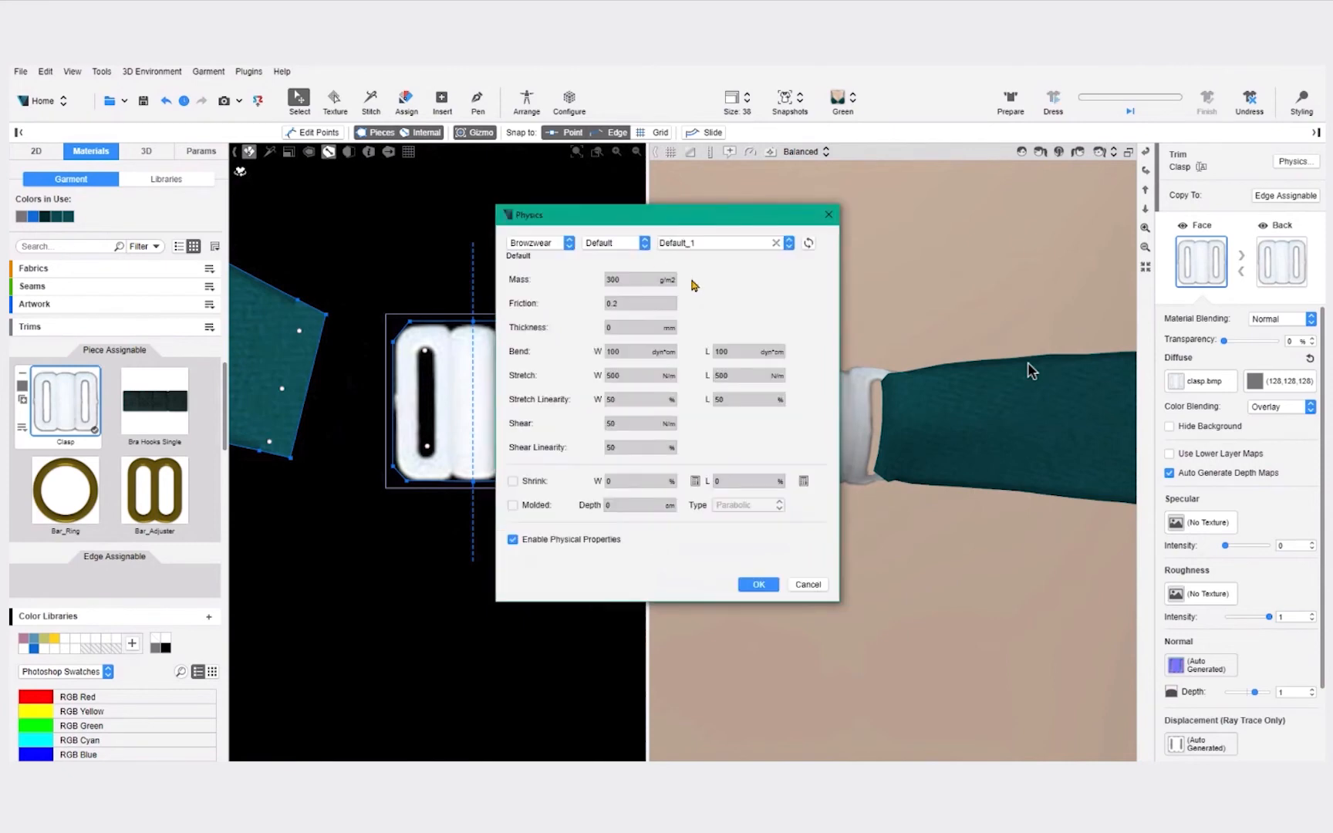
click(647, 243)
scroll(632, 386, down, 4)
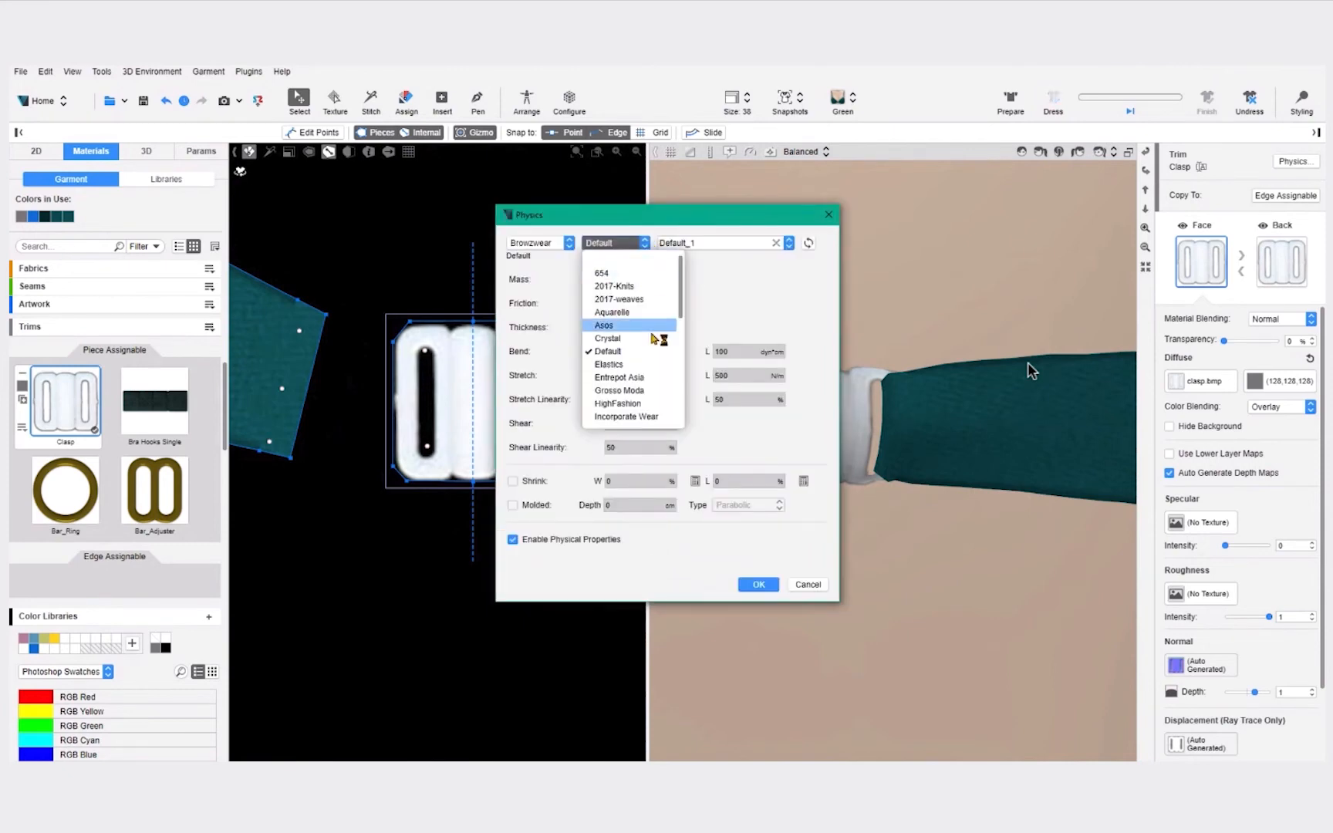
click(604, 384)
click(717, 243)
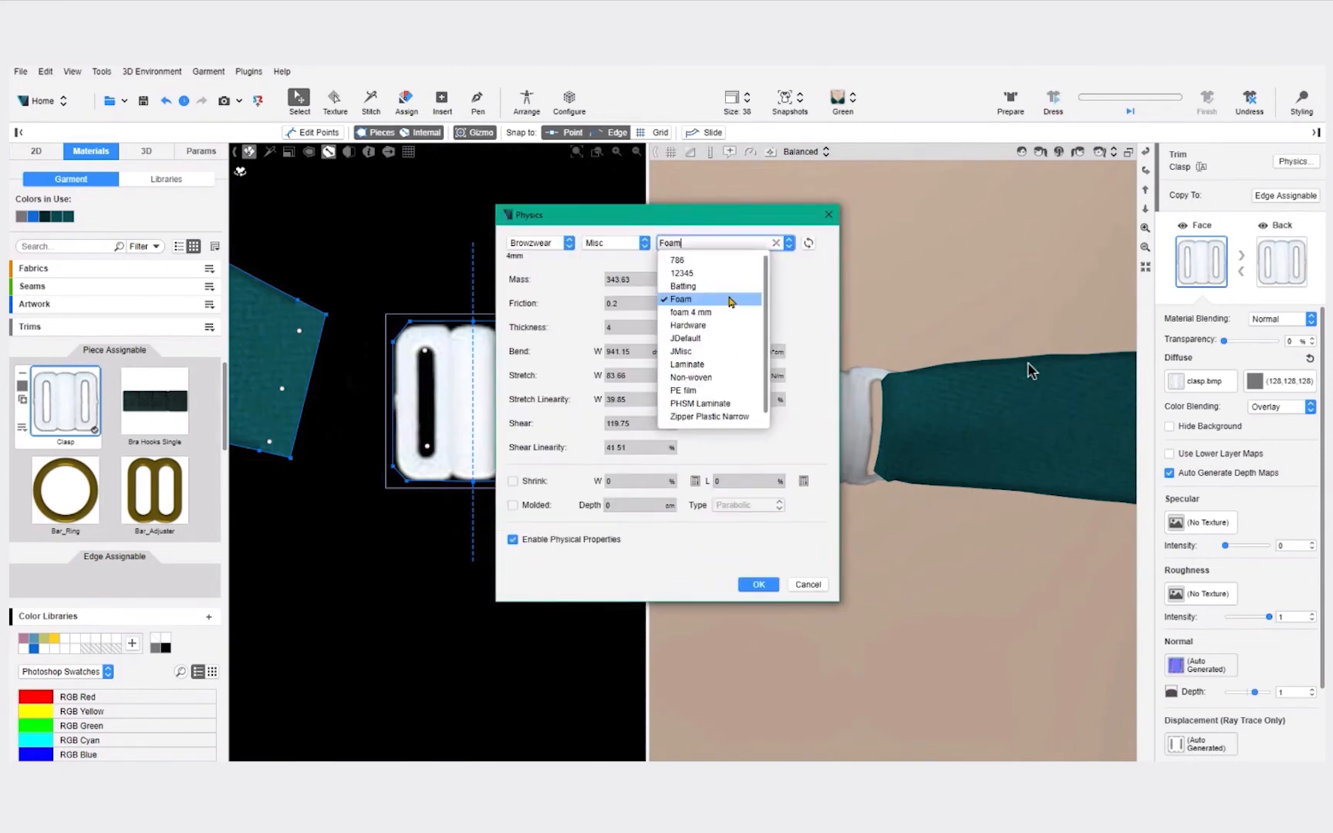
click(733, 330)
click(759, 584)
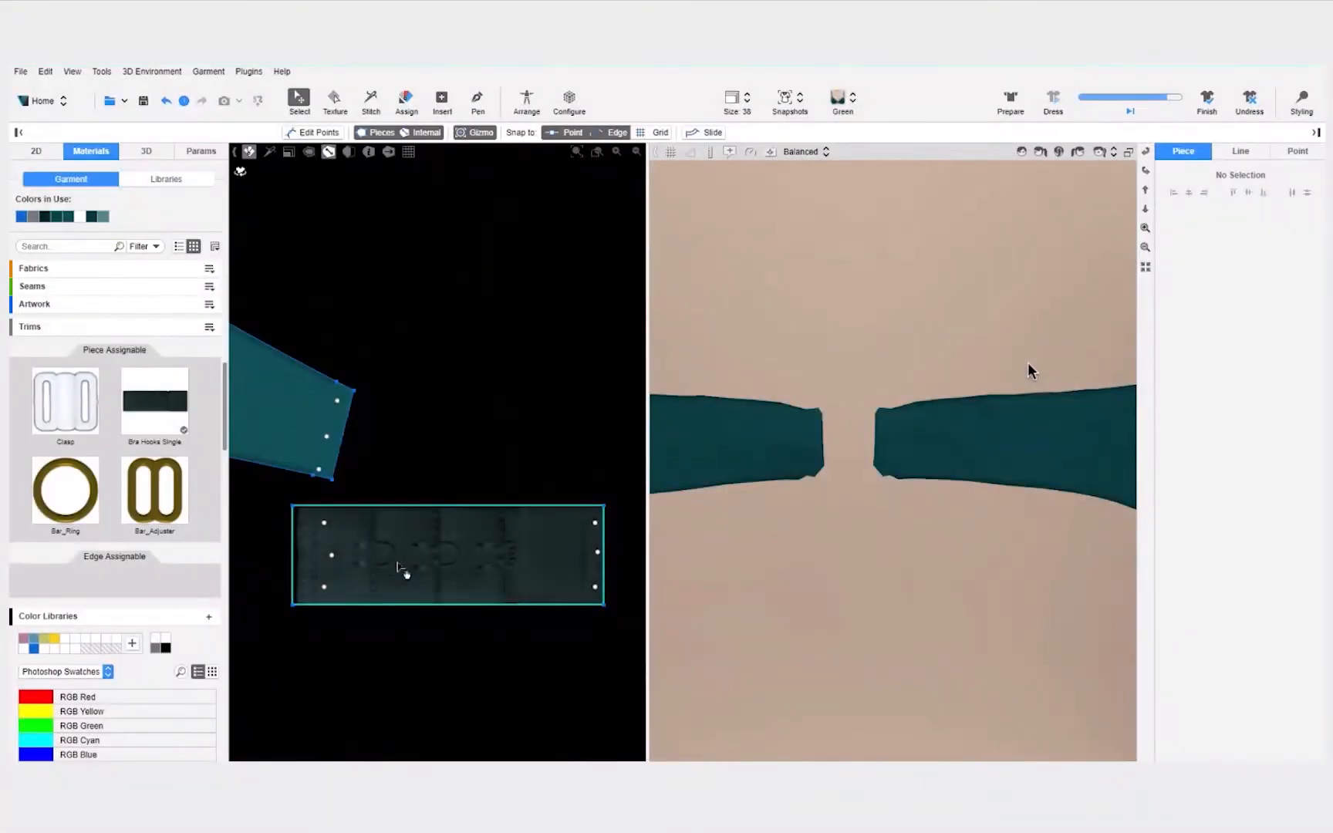
Step: Move the rectangular bra hooks piece beside the end of the back wing
drag(397, 567, 472, 453)
scroll(479, 457, down, 2)
middle_drag(487, 458, 402, 452)
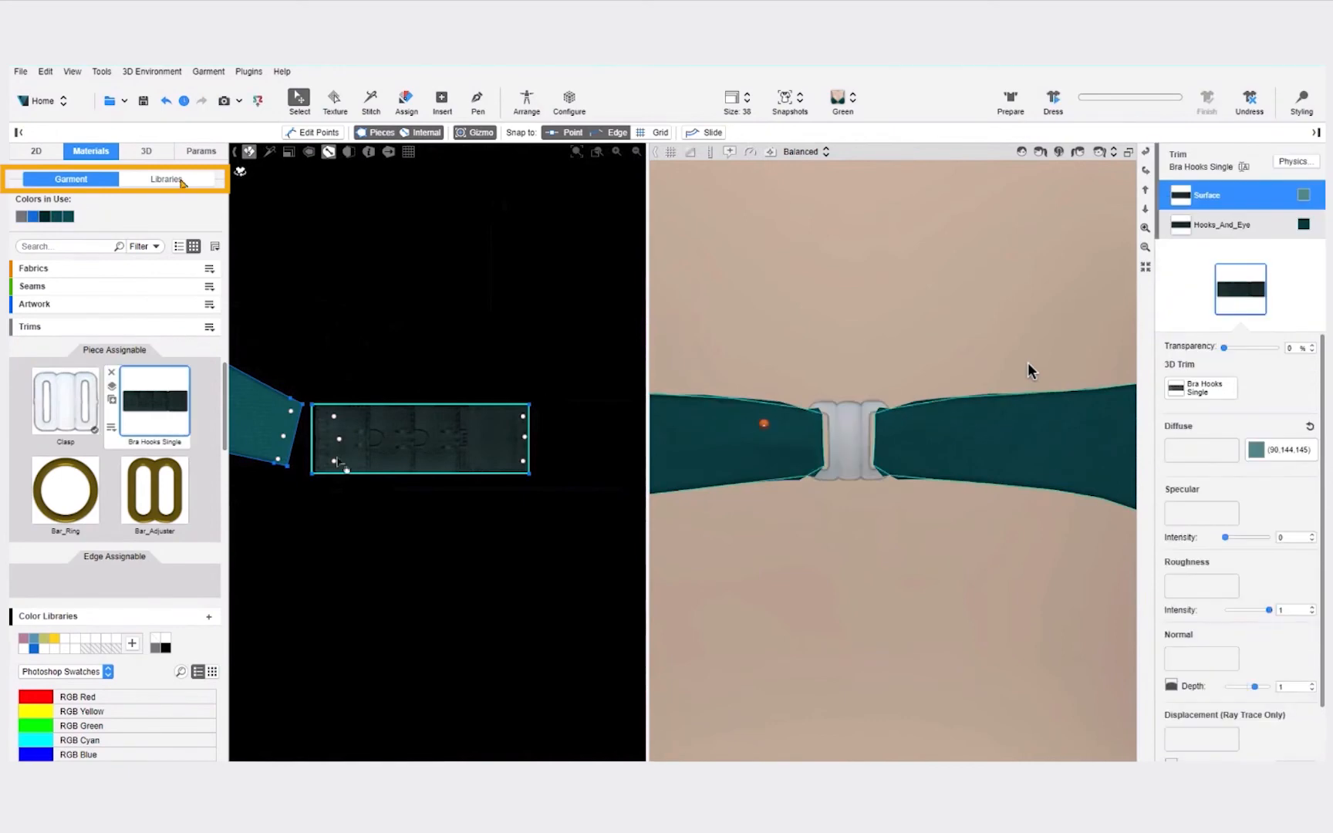
Step: Bring the first trim of the Bra Hooks and Eyes category from the Browzwear Libraries into the garment
click(166, 178)
scroll(127, 594, down, 5)
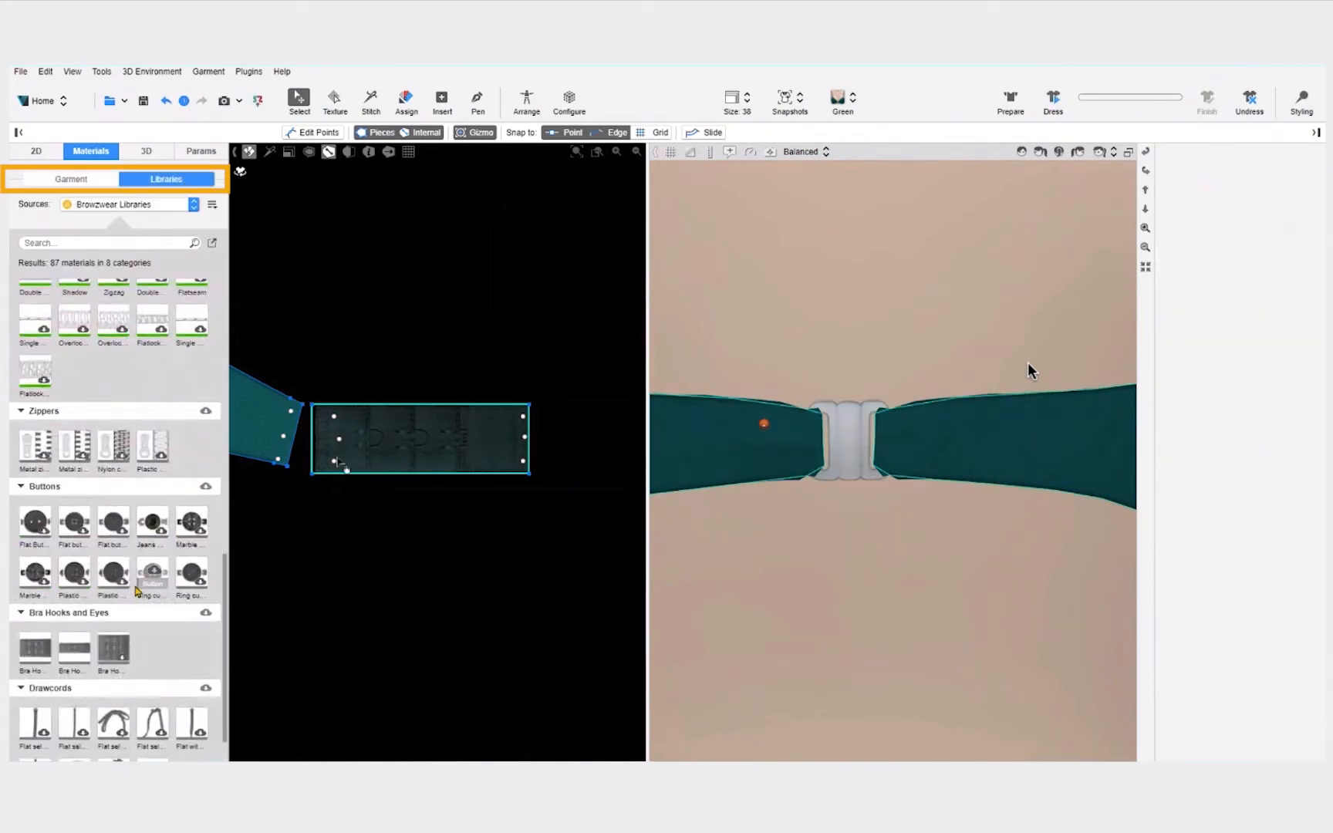
scroll(116, 602, down, 1)
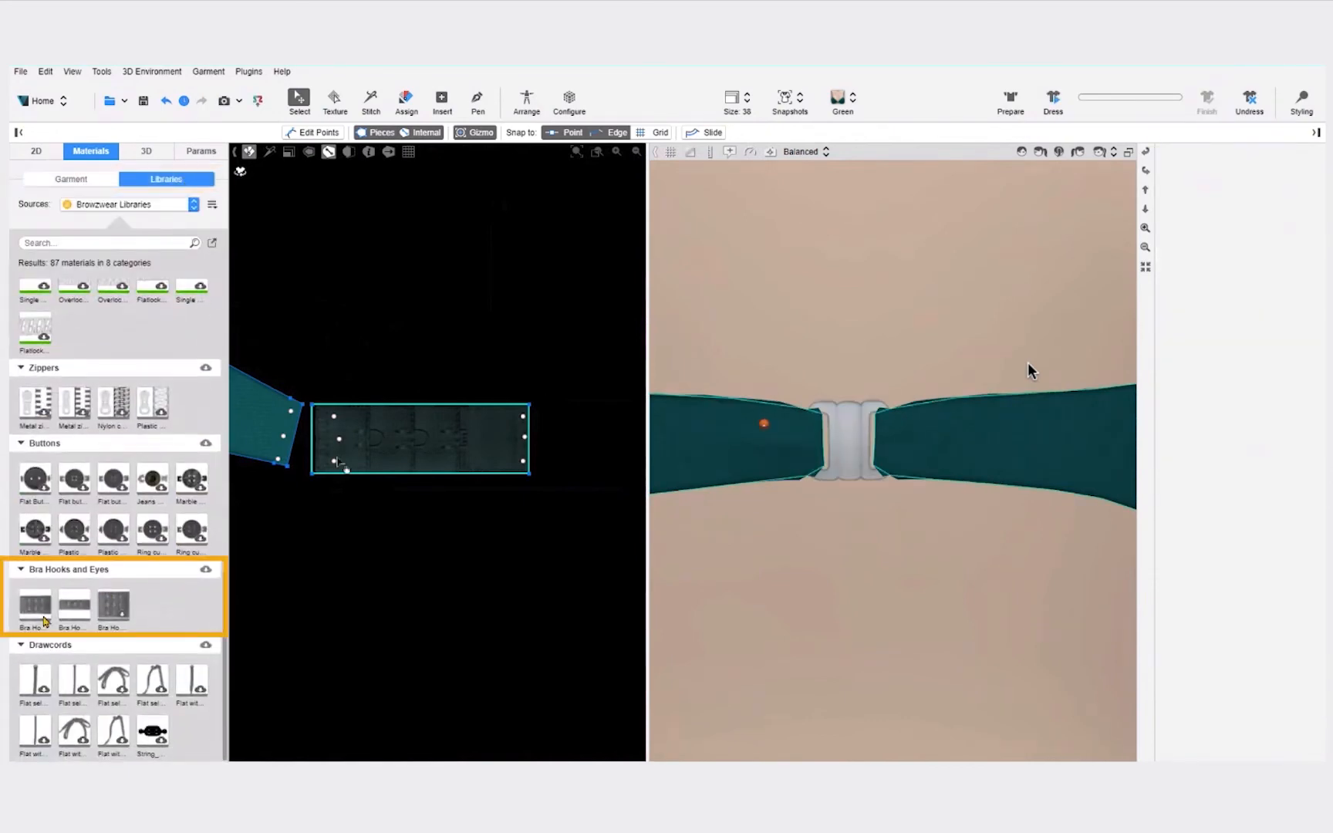
double_click(35, 606)
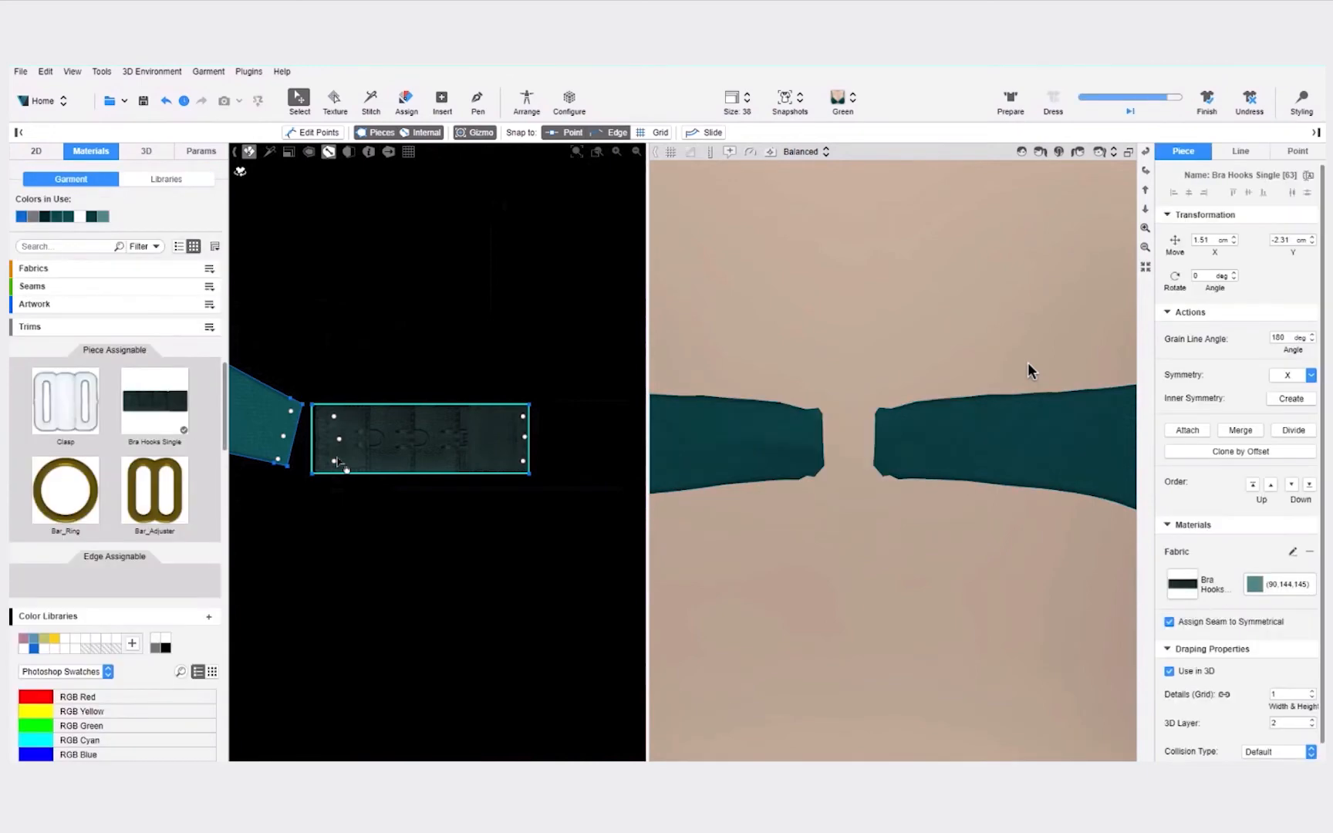
Step: Arrange the bra hooks piece on the avatar's back and open the Bra Hooks Single trim's 3D connector settings
key(a)
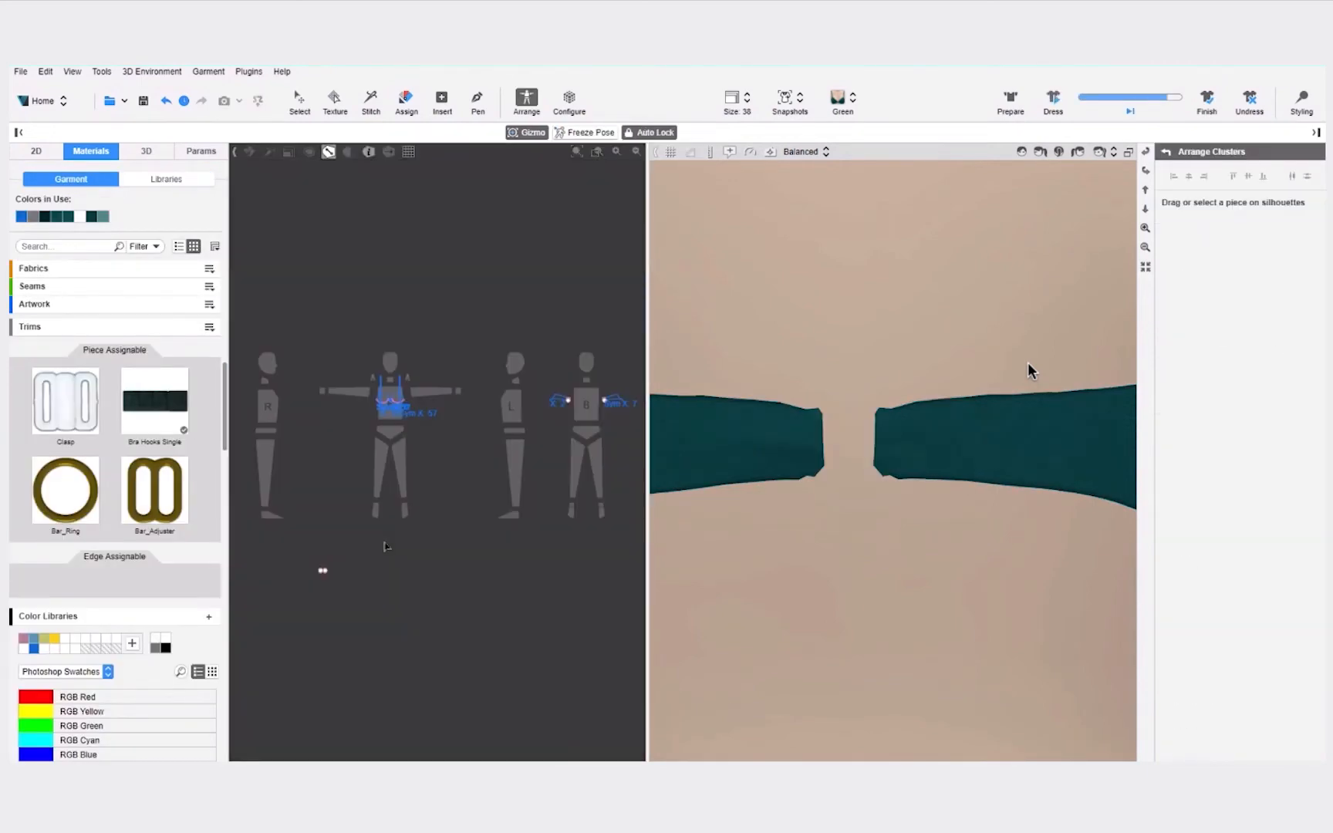
click(486, 351)
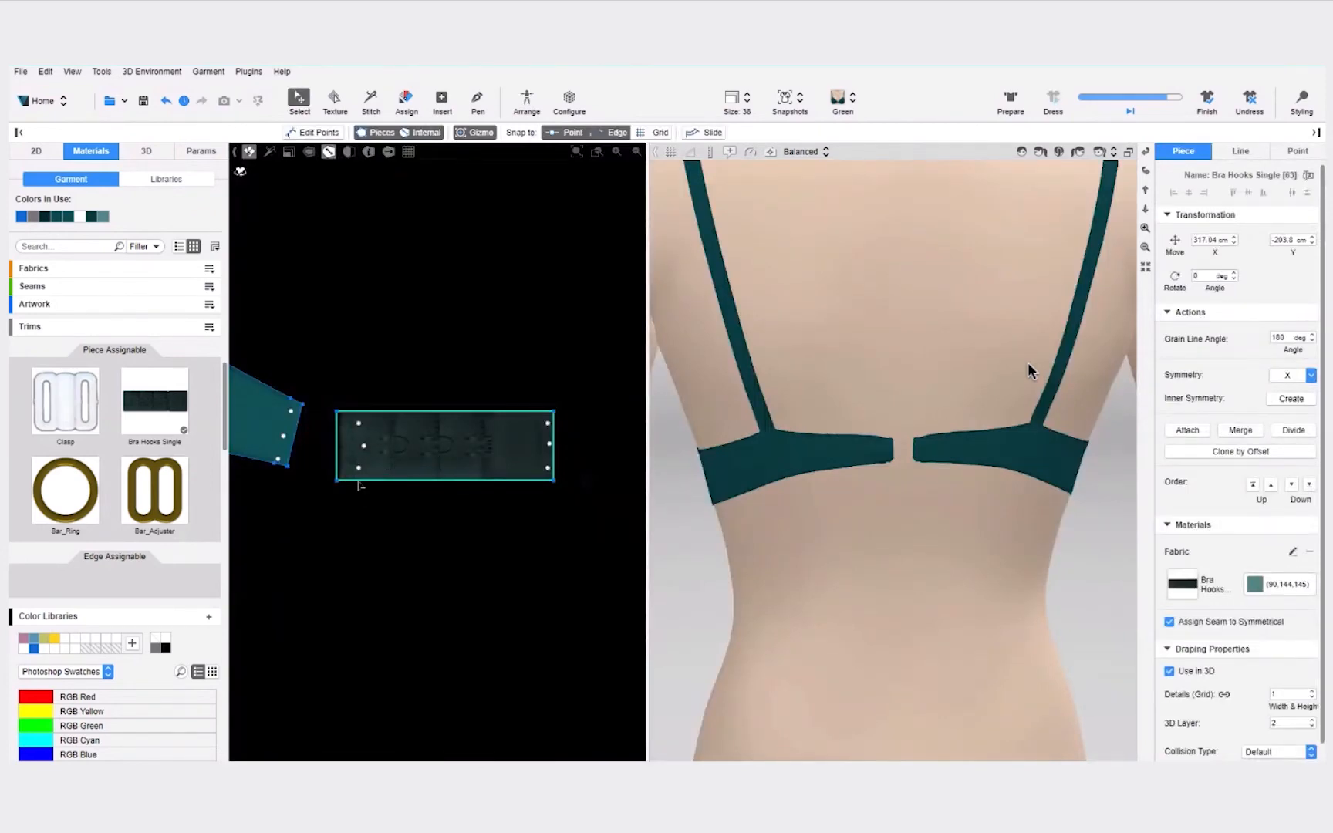
scroll(366, 475, up, 4)
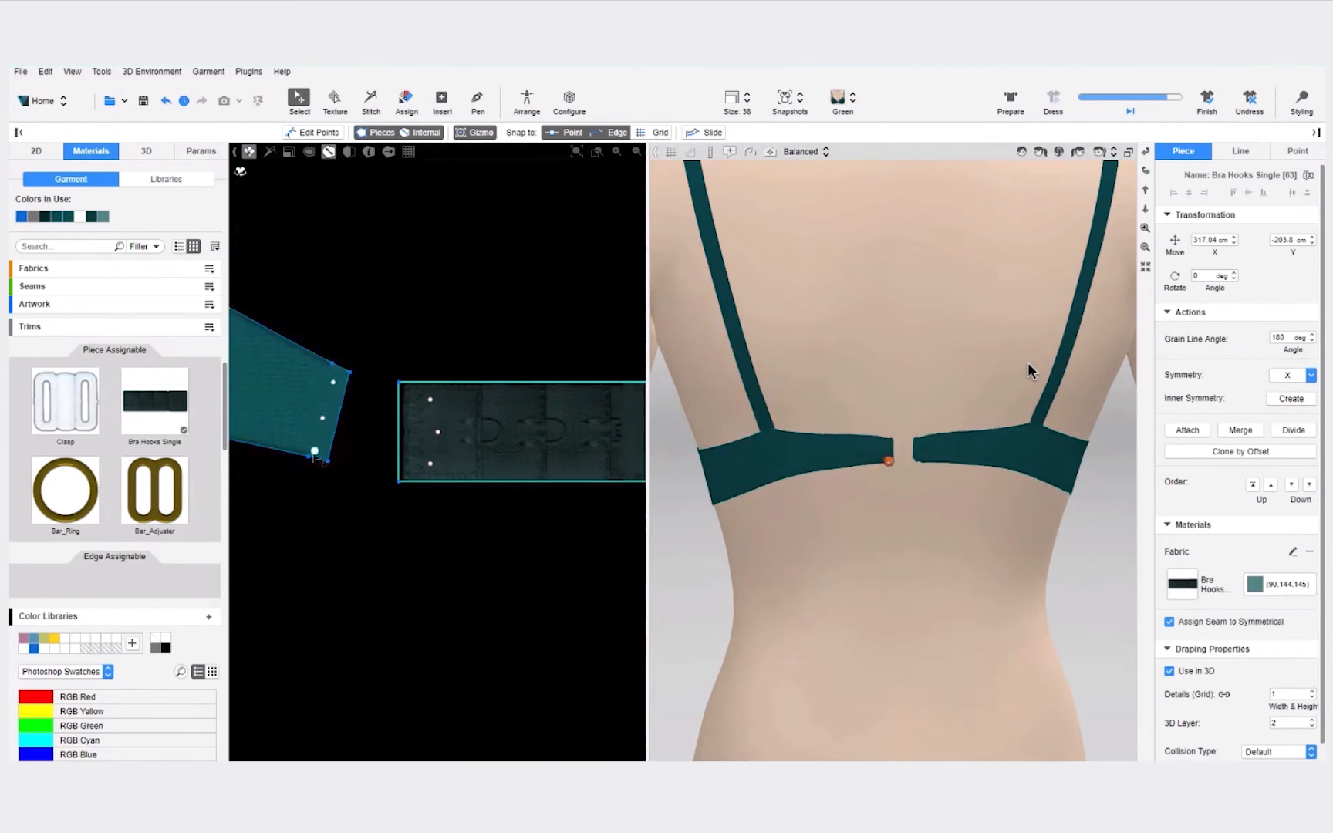
scroll(328, 417, up, 2)
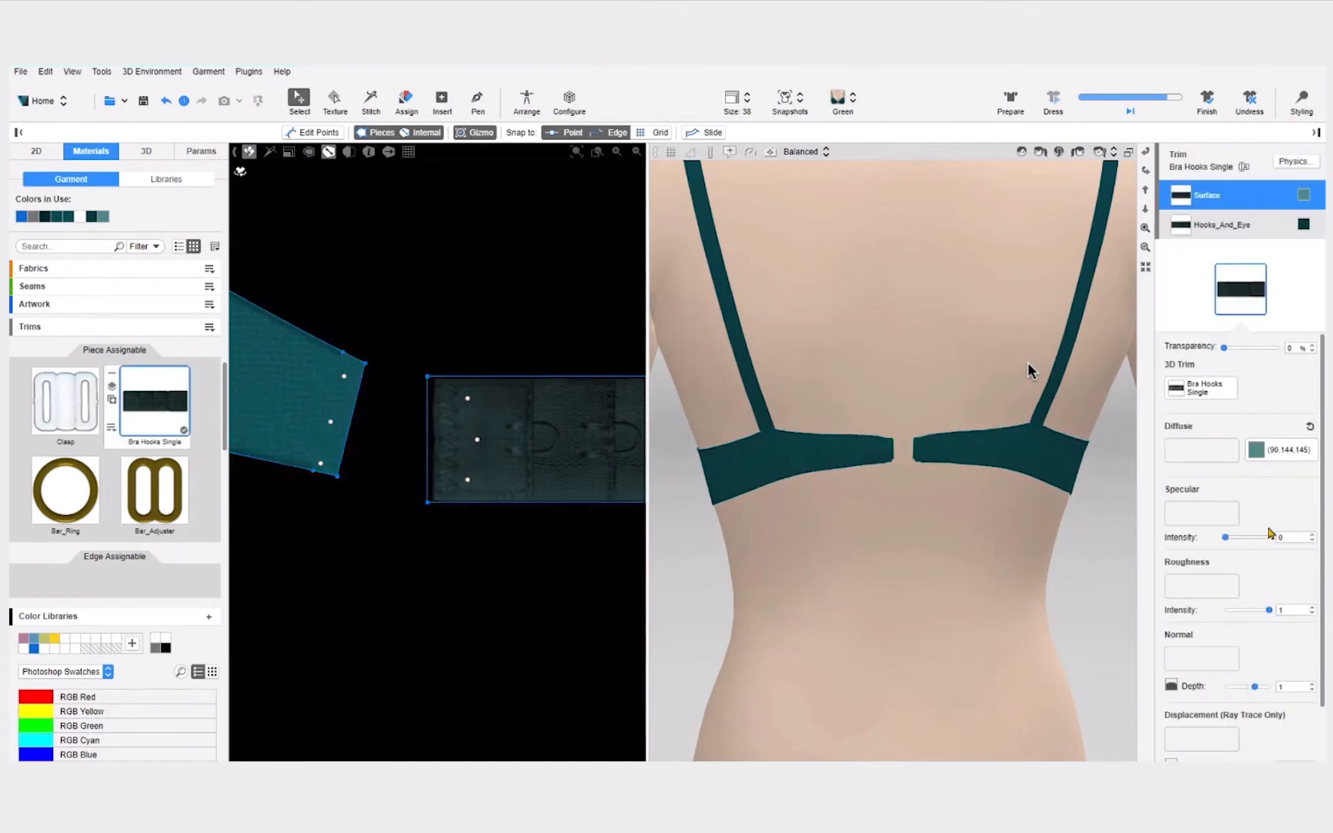
click(1200, 388)
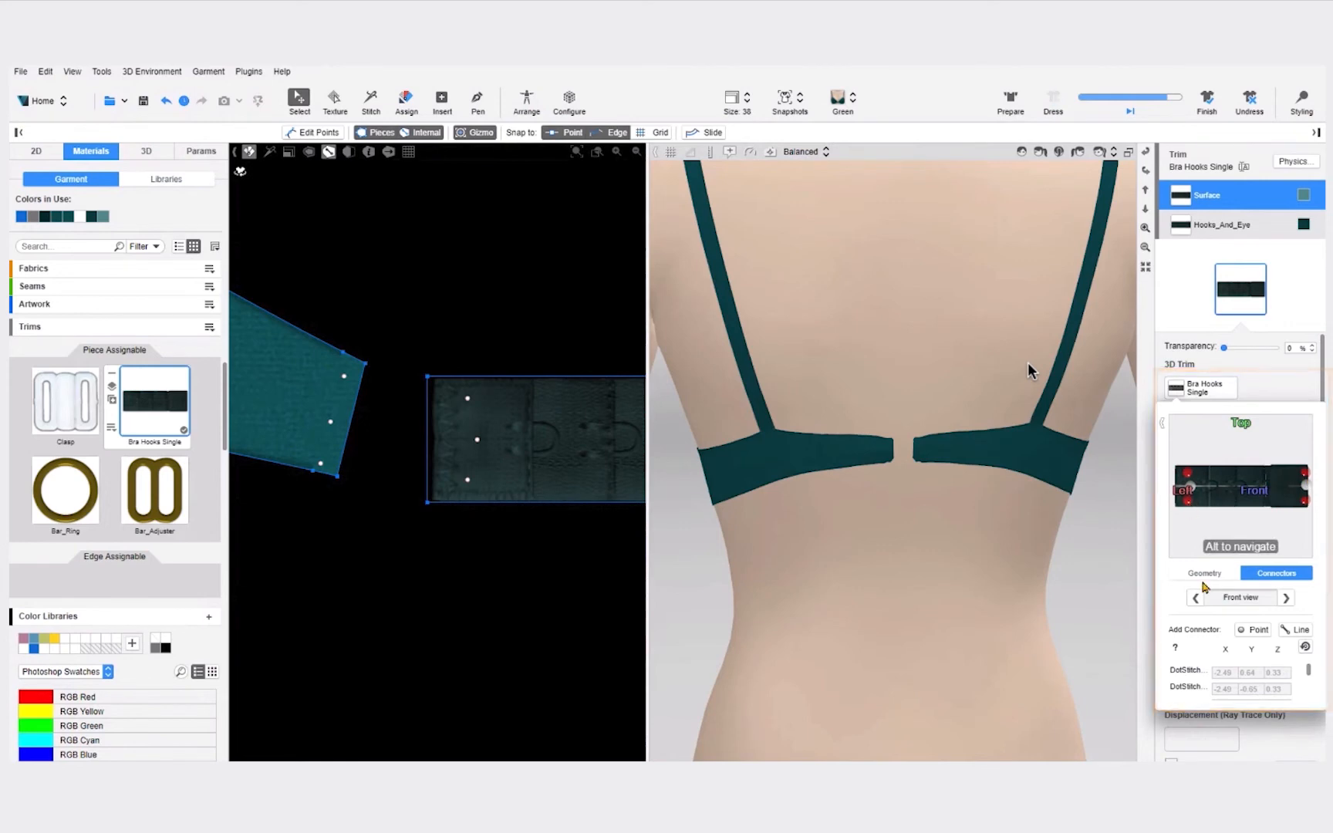
Step: Stitch the three points at the first back wing's end to the matching points on the bra hooks piece
key(s)
click(379, 471)
click(554, 502)
click(359, 535)
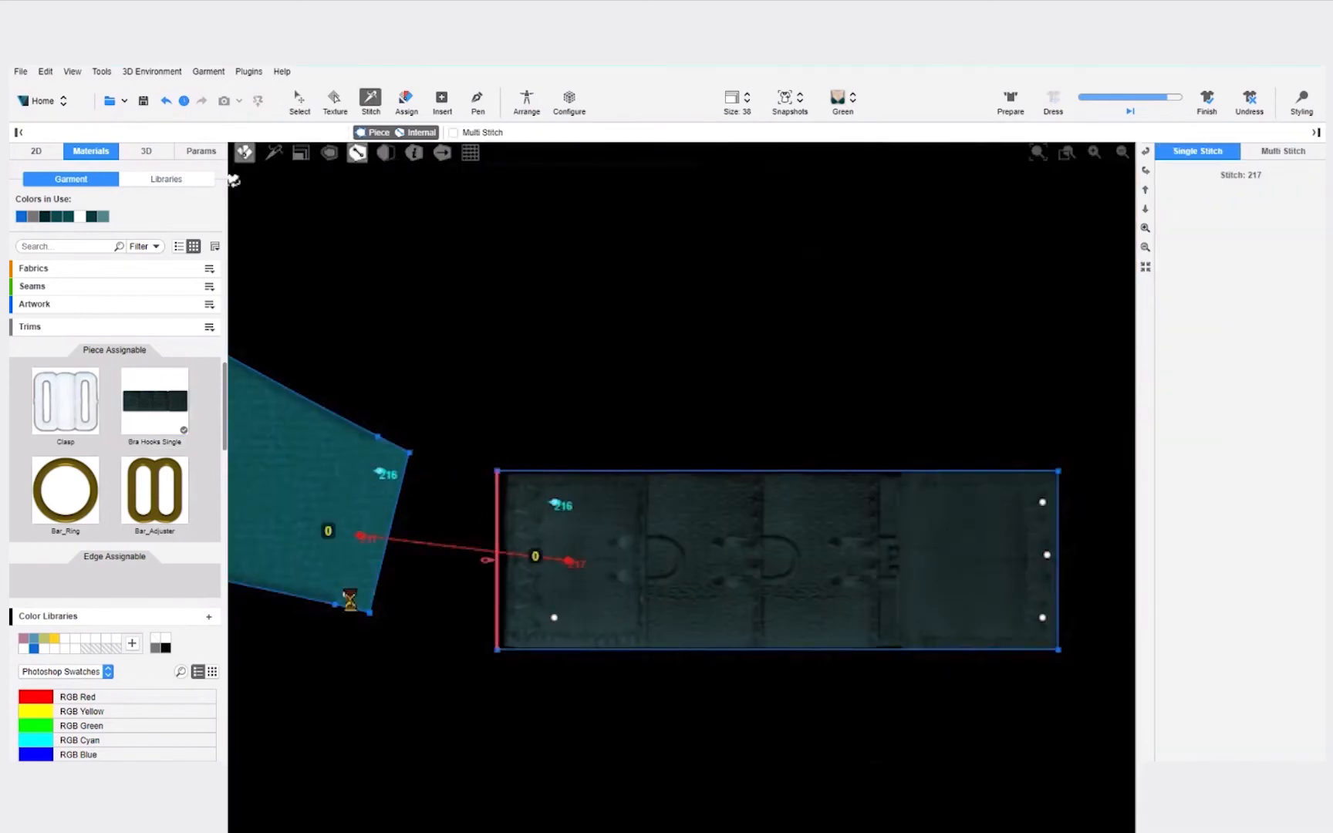
click(568, 561)
click(346, 594)
click(556, 617)
Step: Stitch the three points at the bra hooks piece's other end to the opposite wing, Sym X: 7, and show the closure in 3D
click(485, 476)
click(571, 452)
click(490, 511)
click(584, 496)
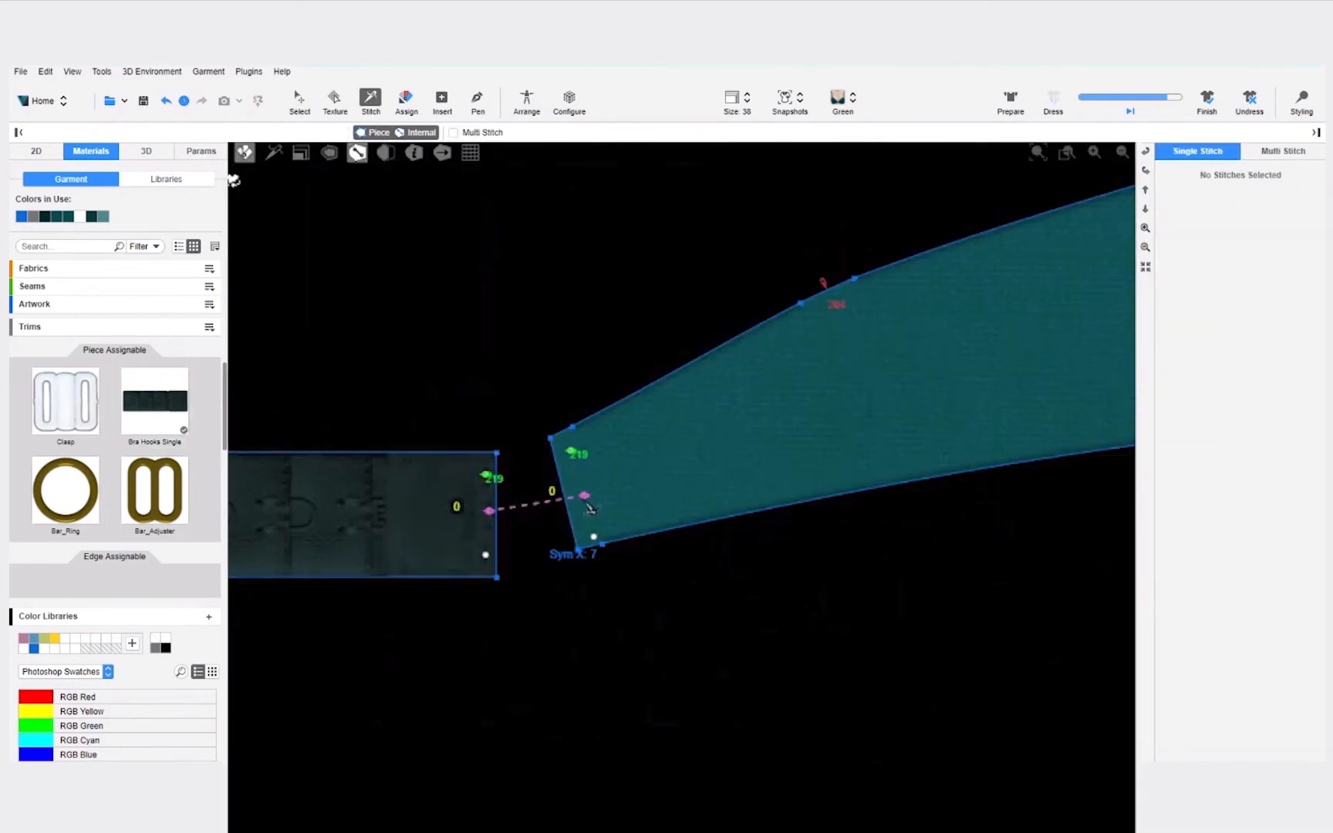
click(486, 554)
click(594, 538)
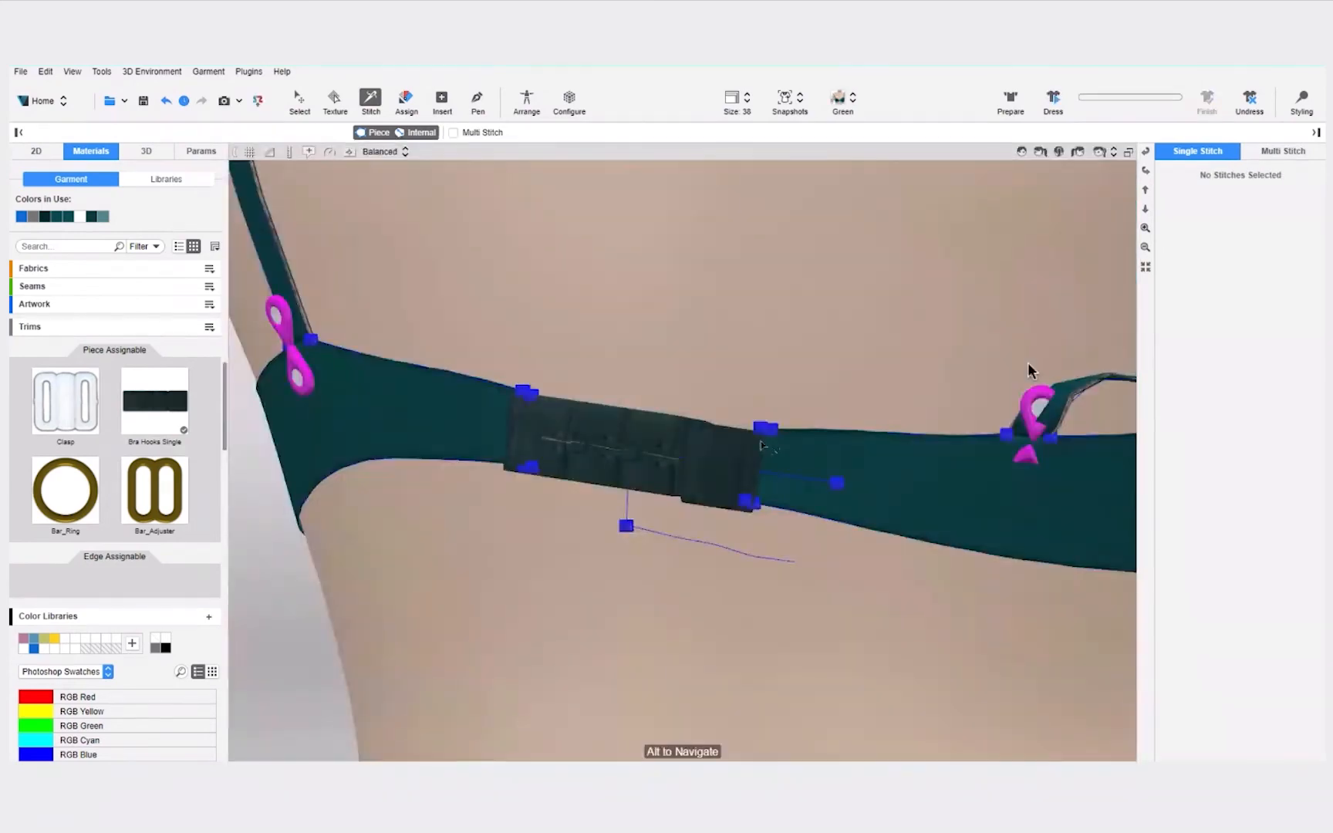
key(ctrl+3)
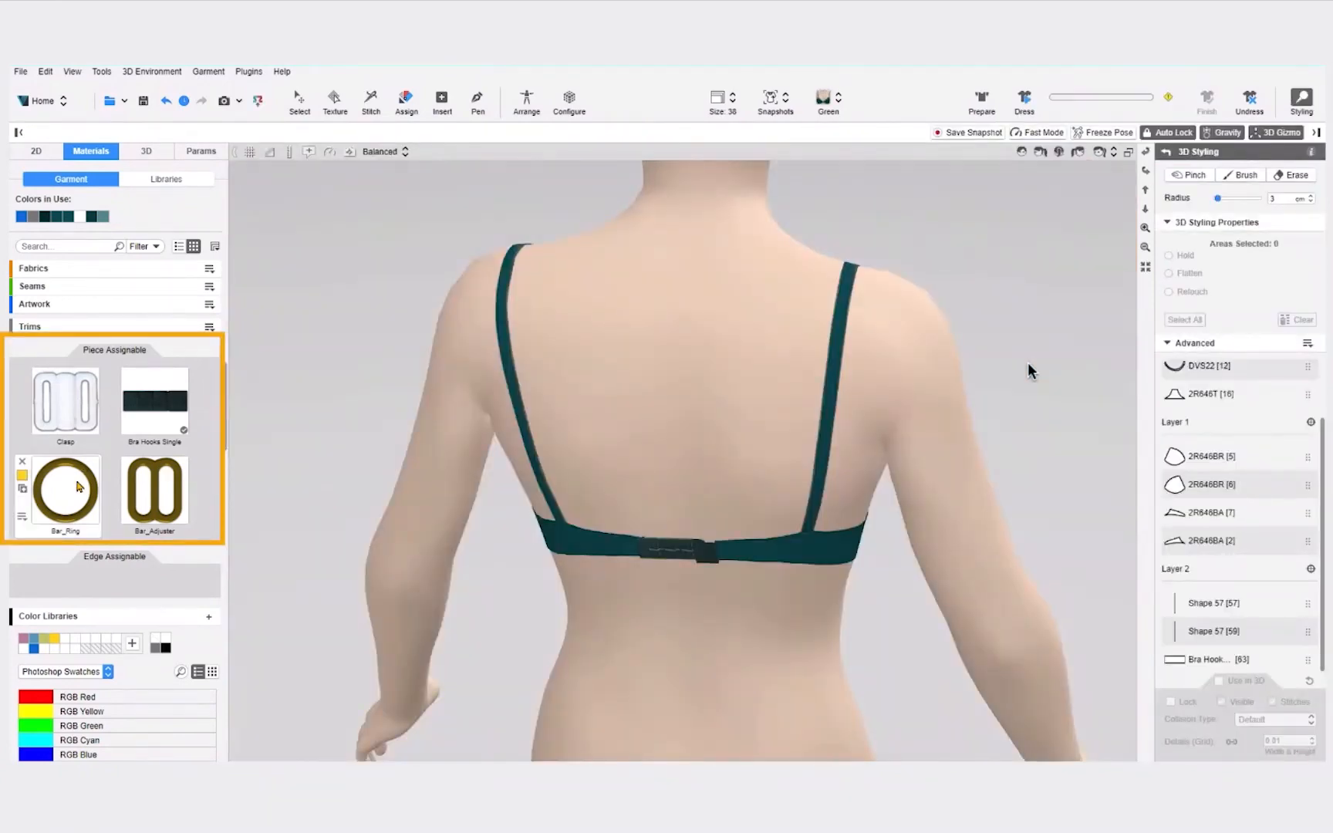
Step: Review the properties of the Bar_Ring and Bar_Adjuster trims
click(81, 493)
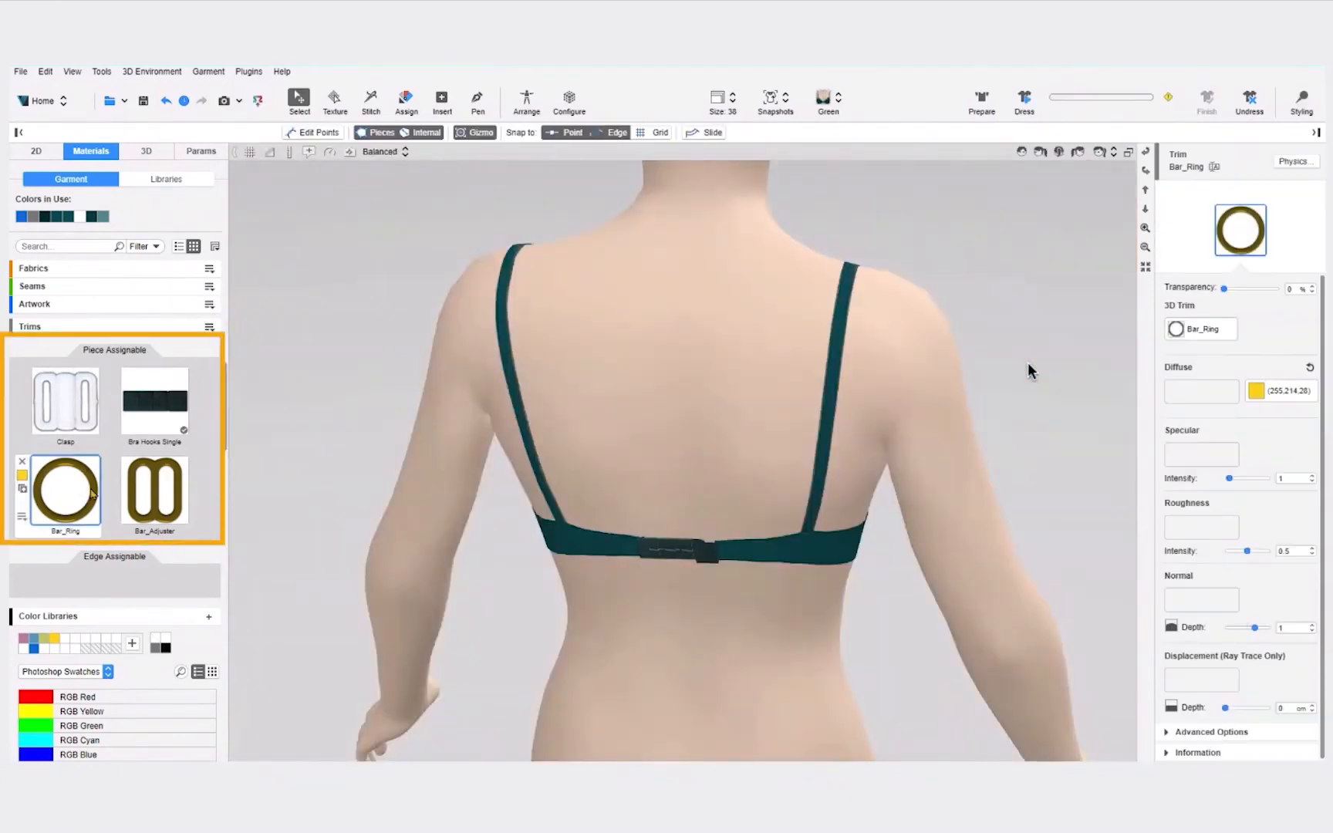
click(149, 518)
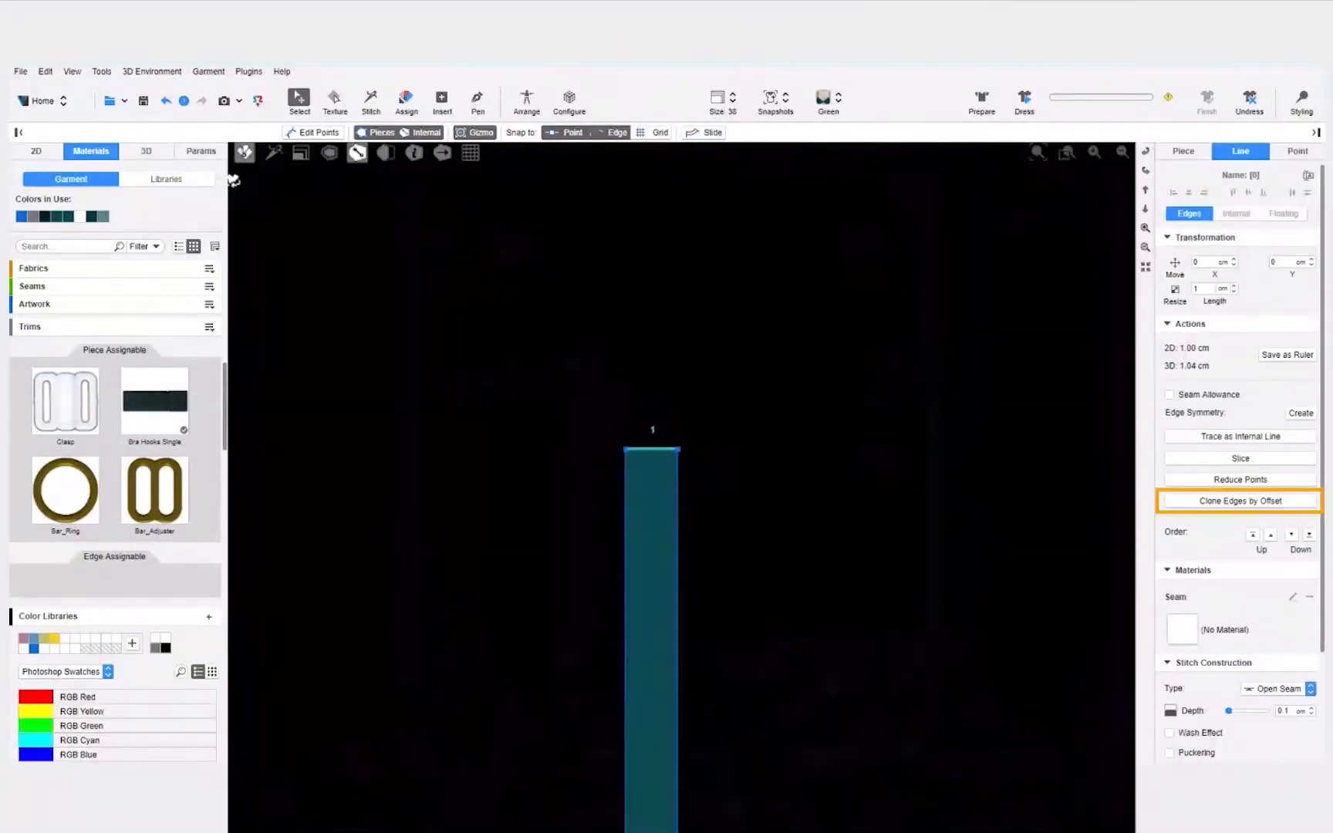
Step: Clone the strap's short end edge with -1 cm spacing and slice the strap along the cloned line
click(1241, 501)
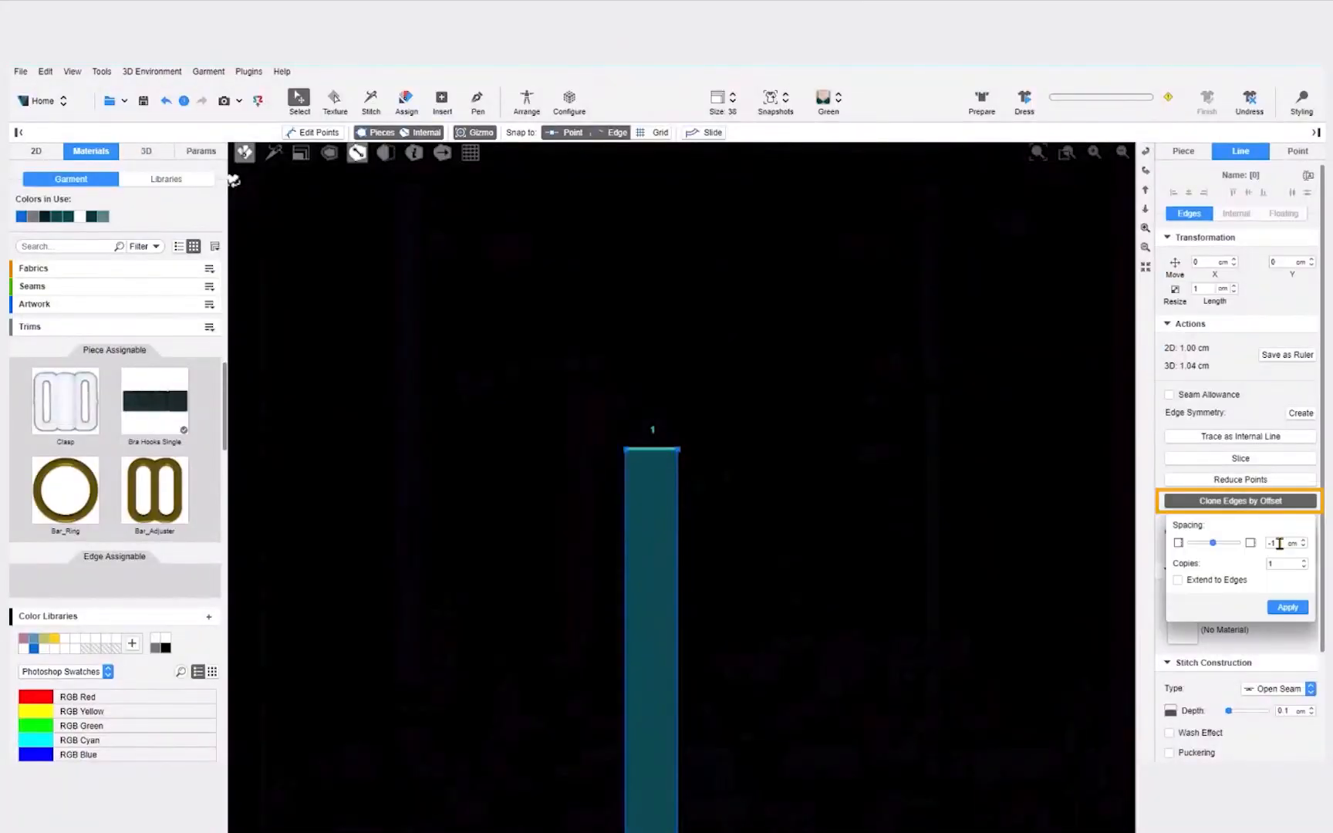
click(1288, 608)
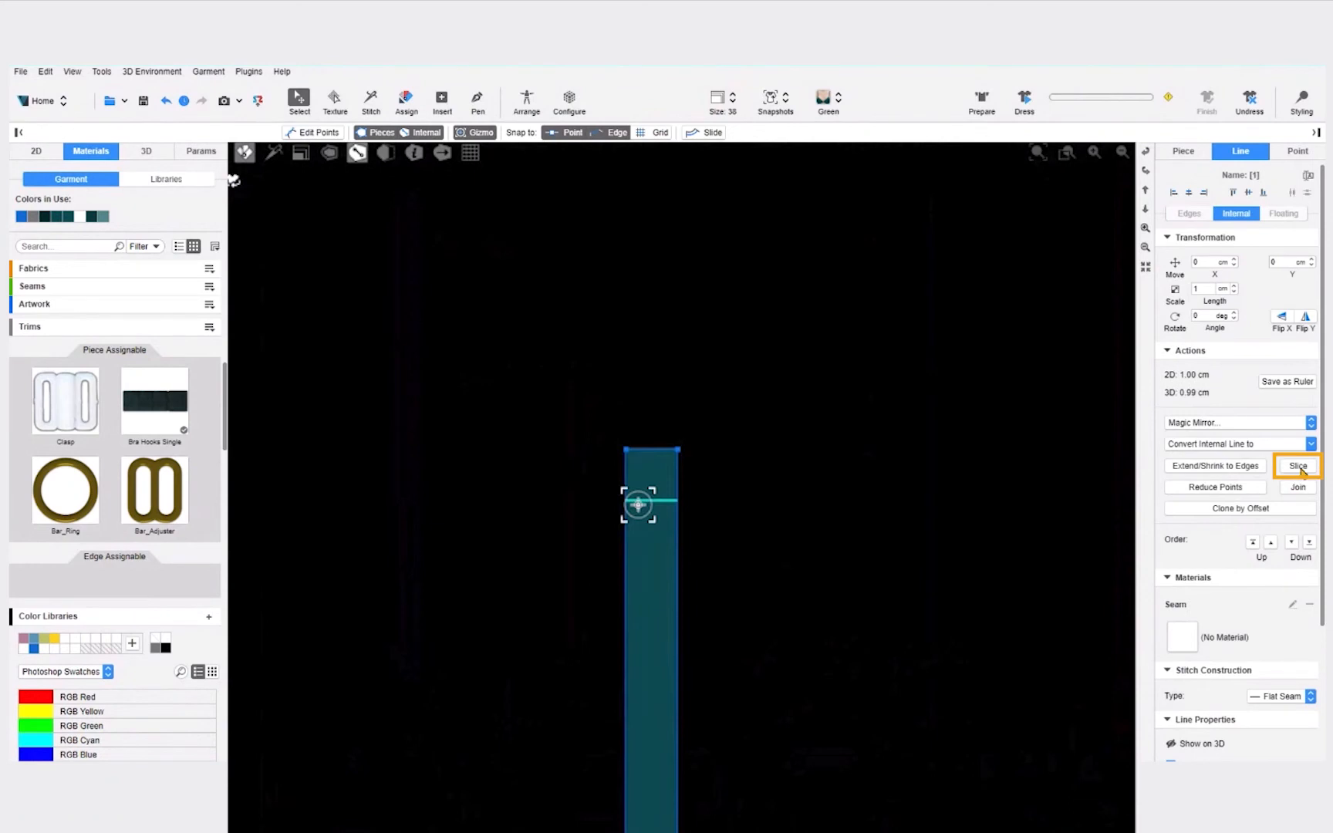
click(1299, 467)
scroll(610, 470, up, 2)
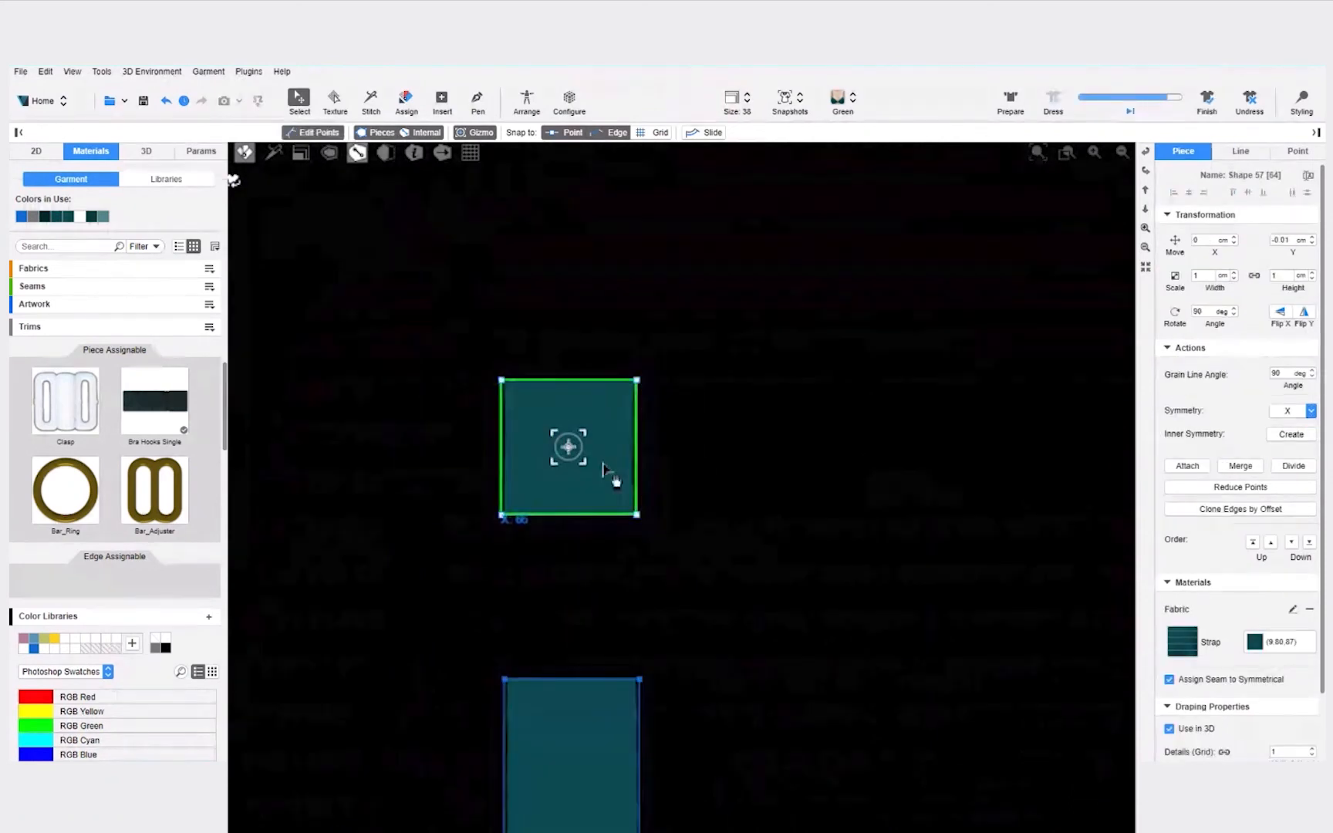
Step: Duplicate the sliced strap square, place the copy between the square and the strap, and give it X symmetry
click(656, 614)
drag(648, 609, 570, 610)
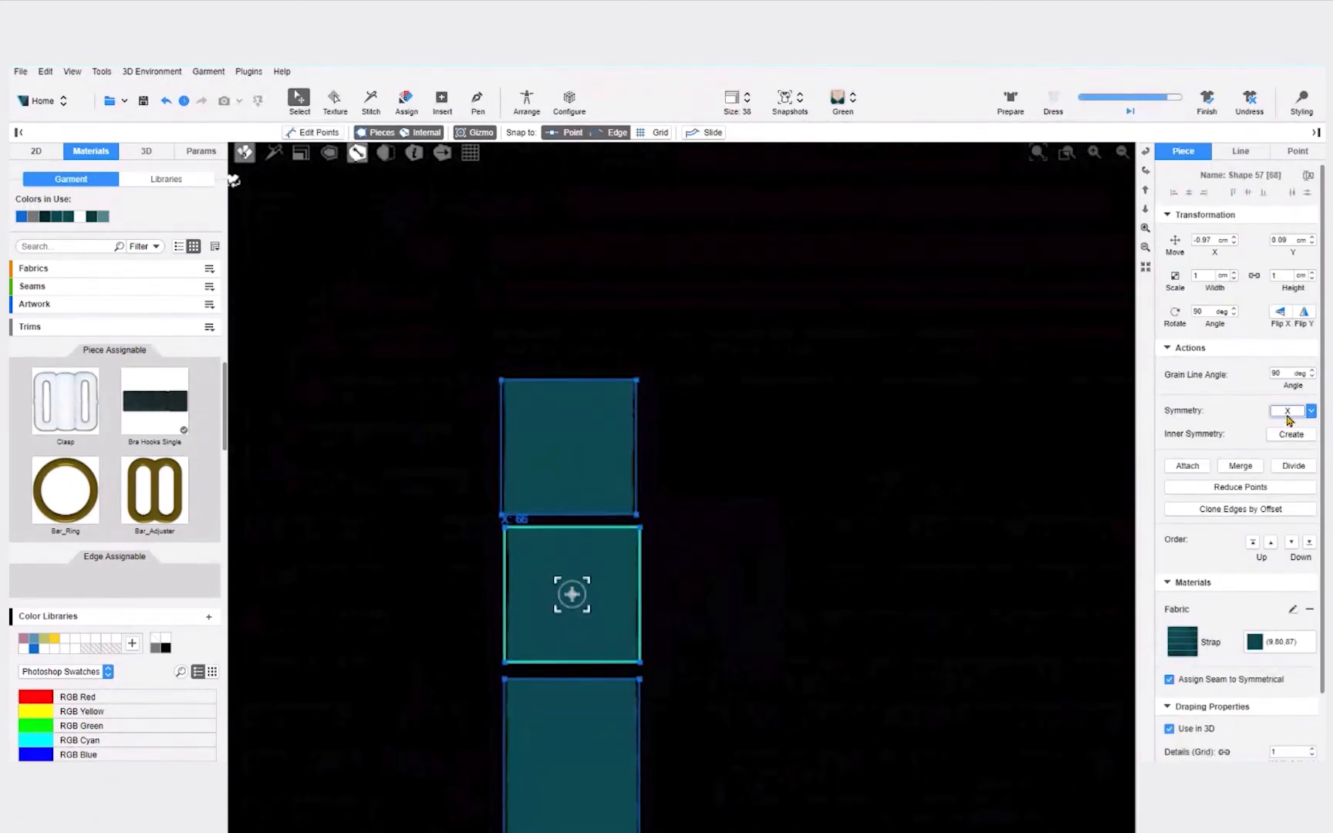
click(1294, 466)
Step: Clone the upper square's lower edge and the long strap's end edge inward with -0.3 cm spacing
click(1303, 503)
text(-1)
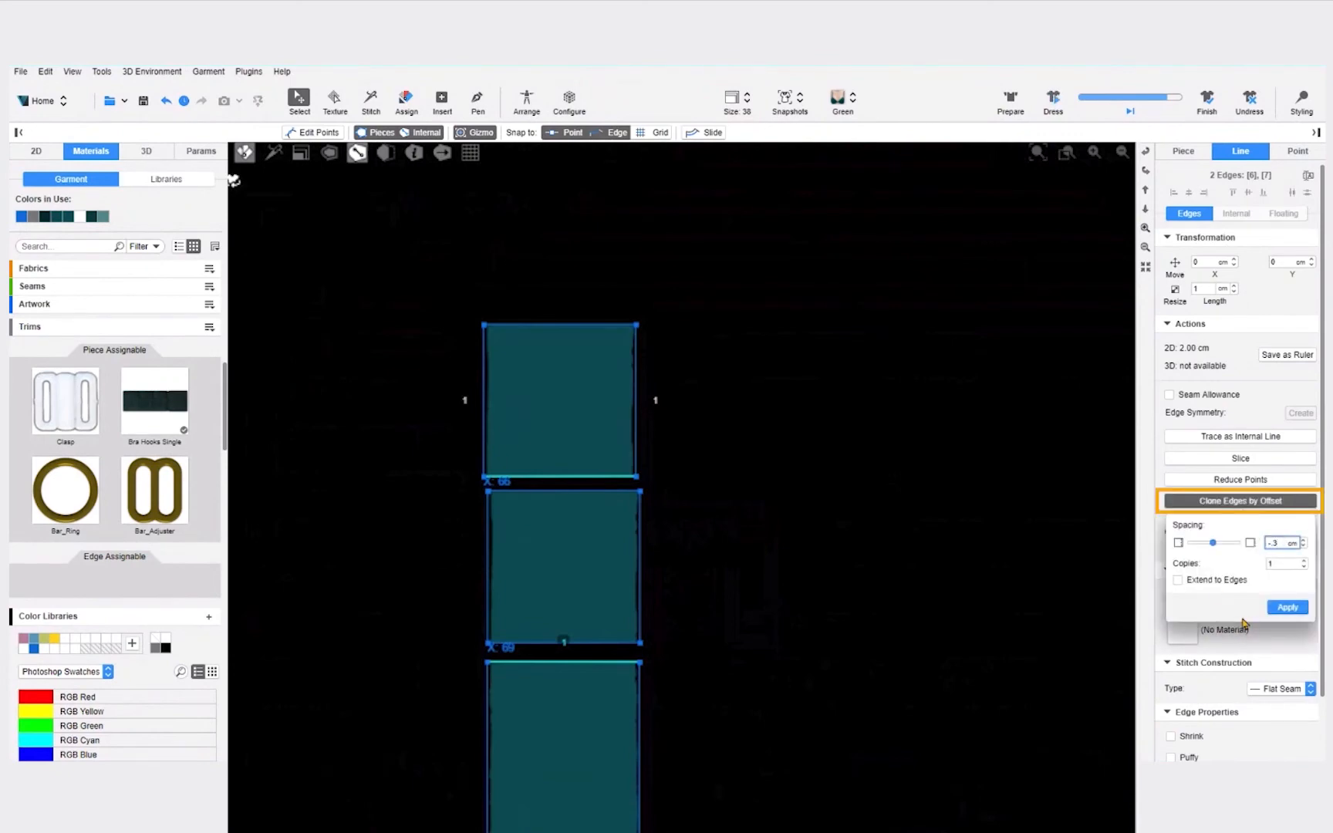
click(1283, 609)
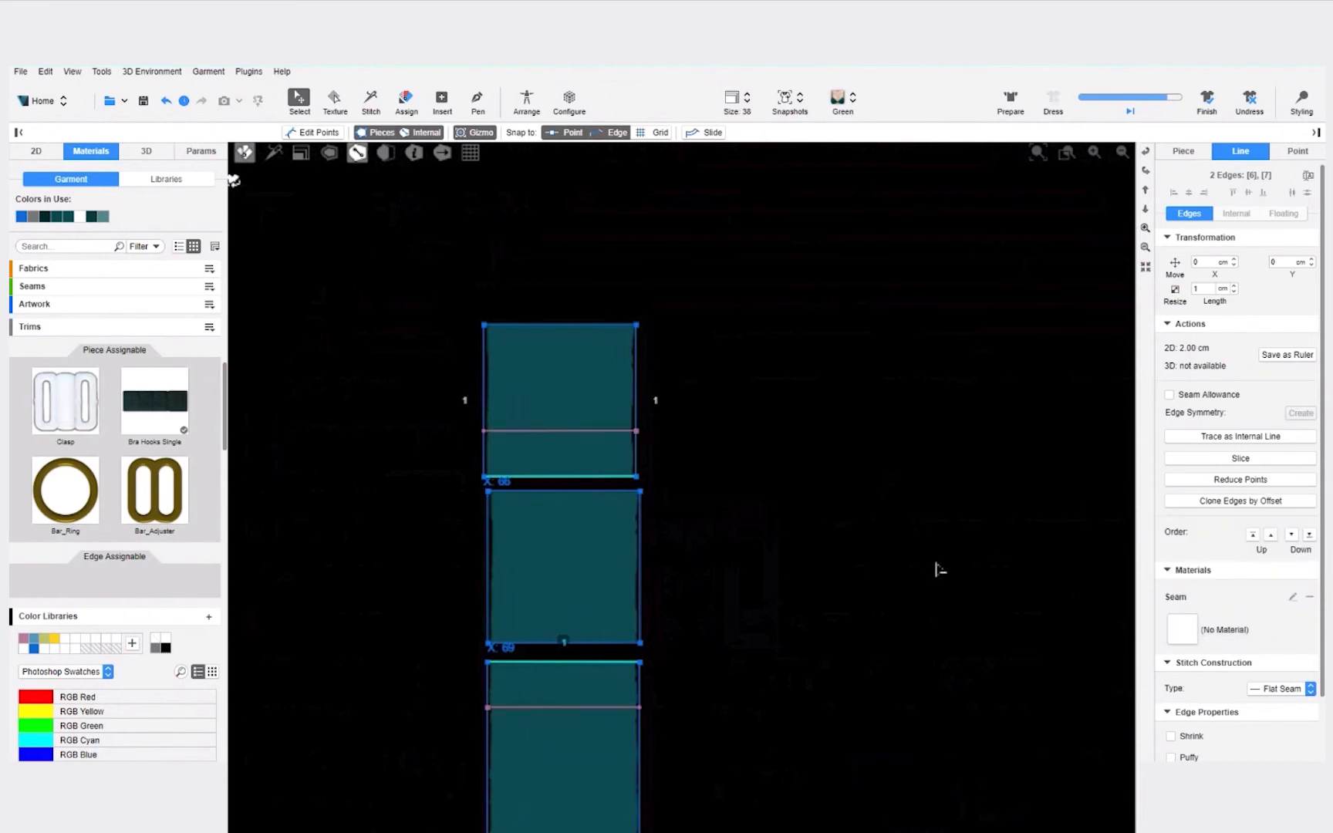
Step: Clone the middle square's upper and lower edges inward with -0.3 cm spacing
click(1240, 501)
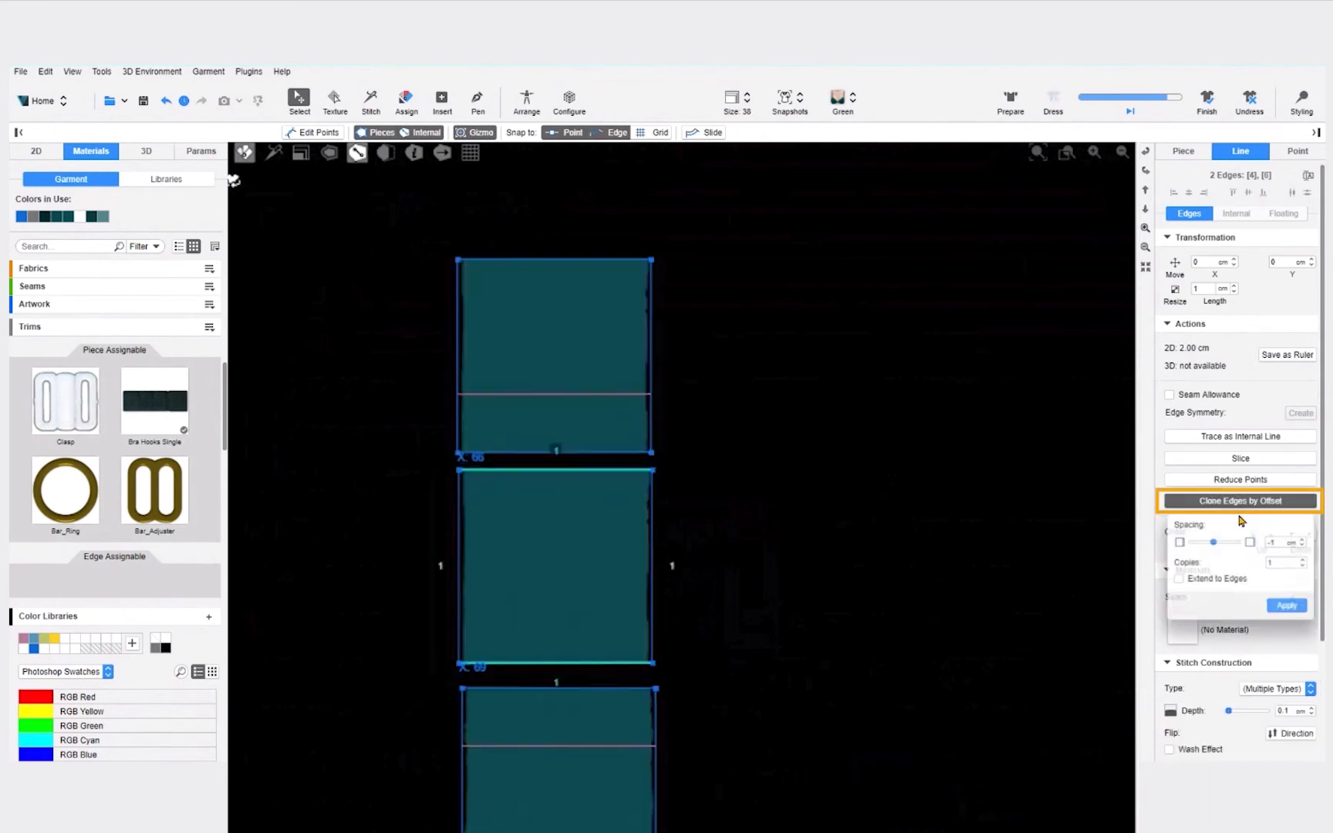
text(-3)
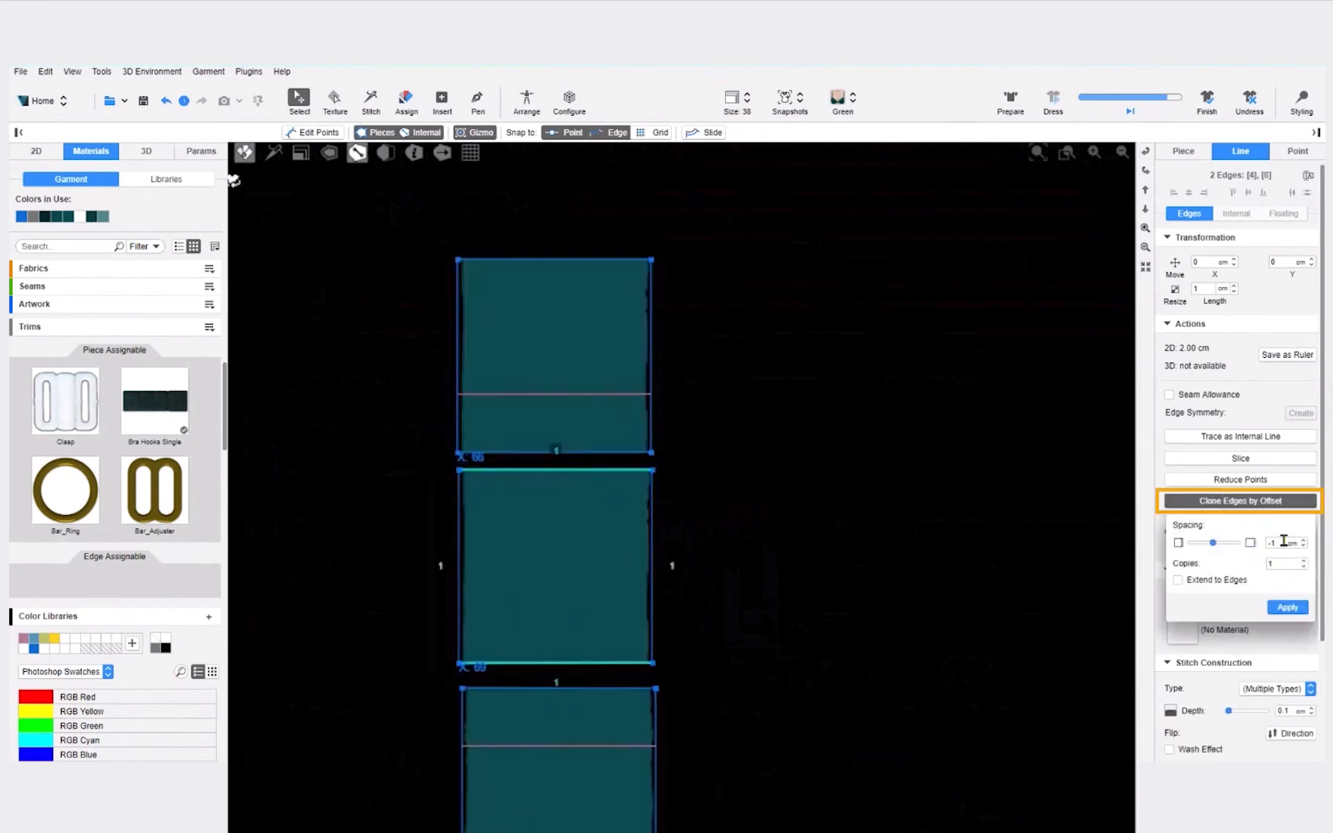
click(1275, 608)
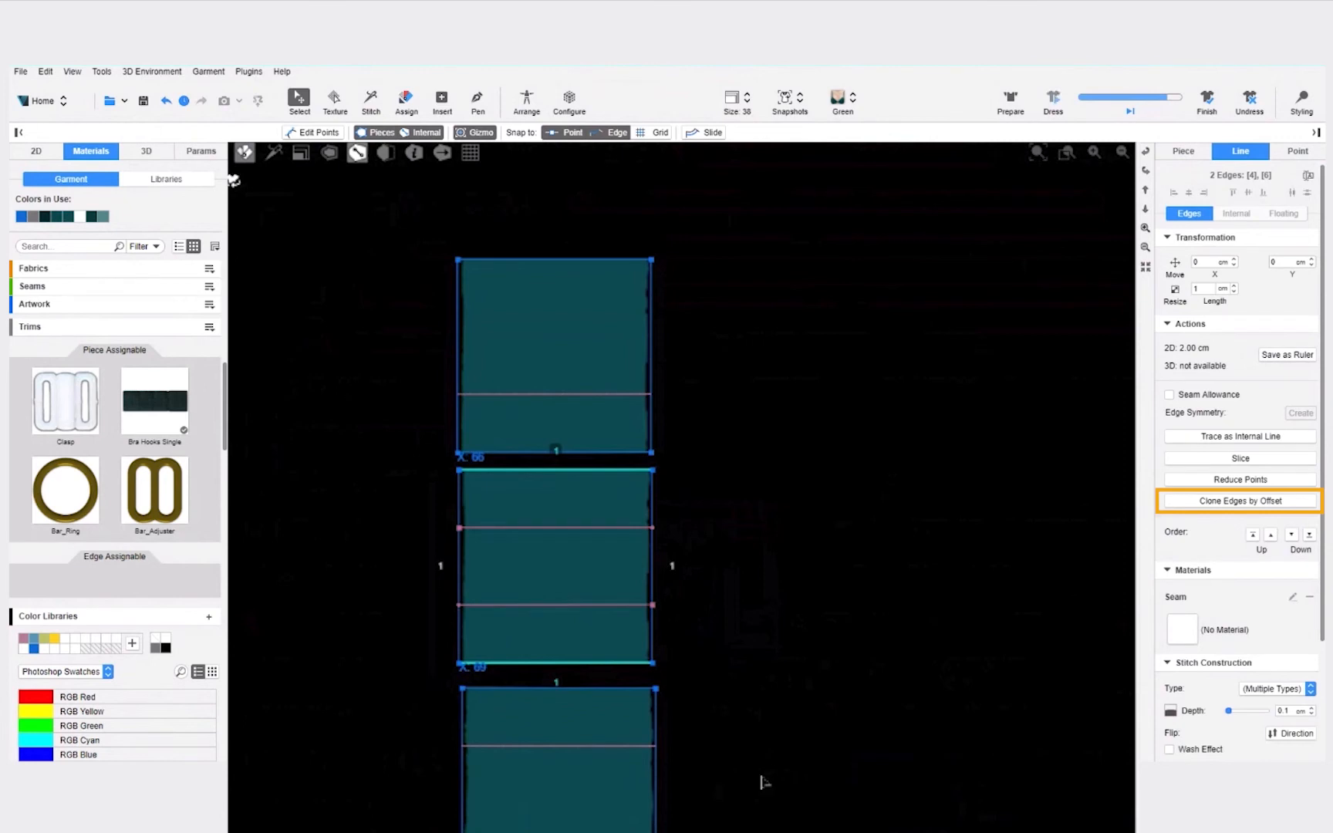
Step: Scale the two internal lines of the middle square to 0.5 of their length
click(774, 679)
scroll(573, 548, up, 2)
click(539, 520)
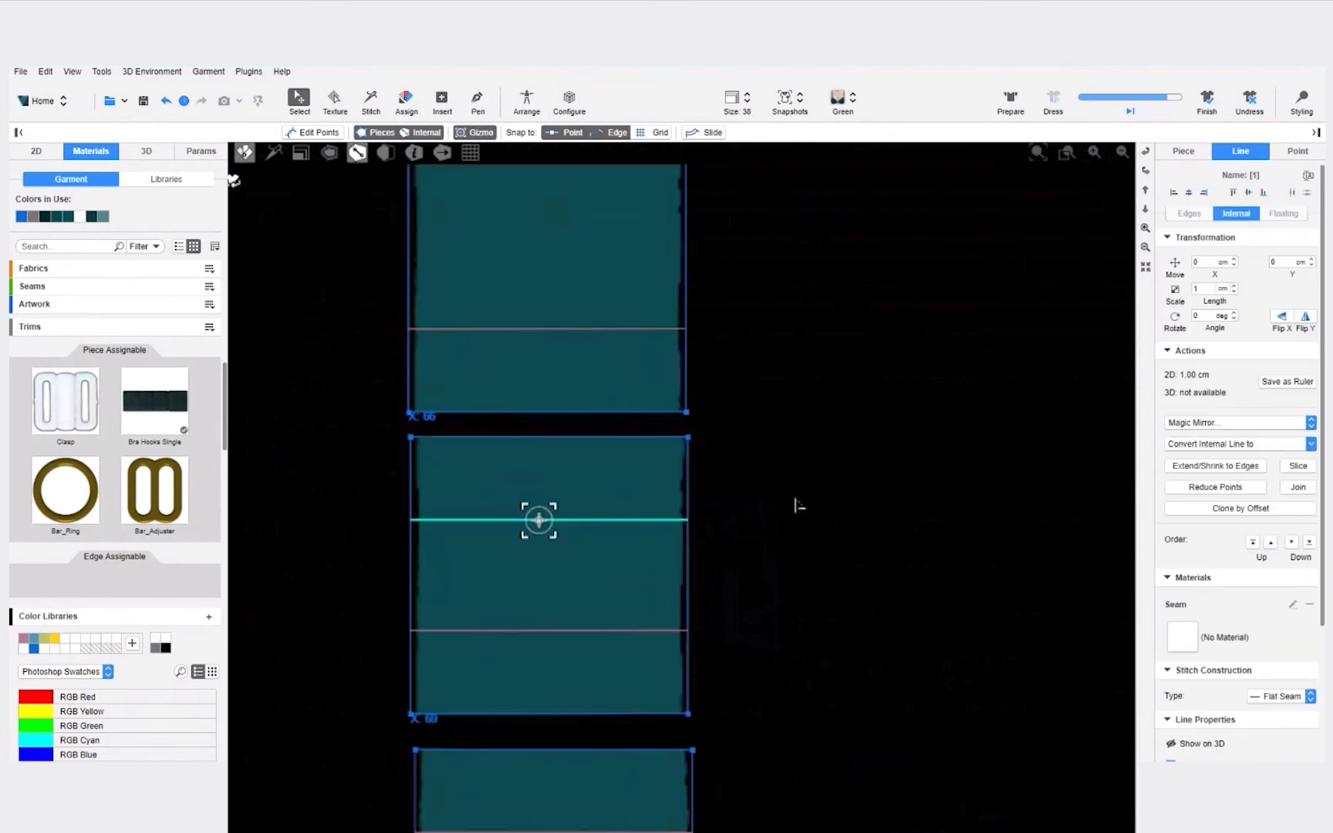
shift+click(627, 630)
click(1201, 289)
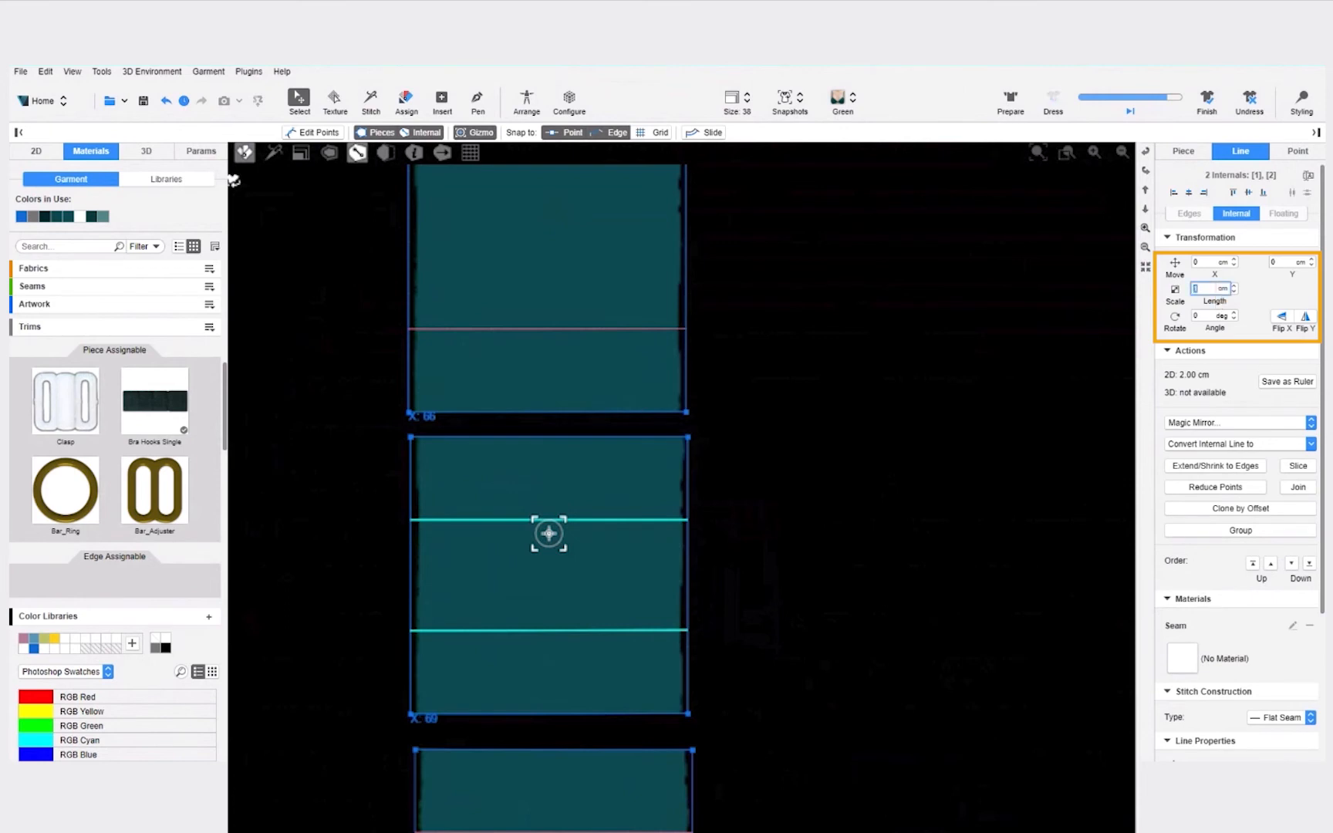
text(.5)
key(Return)
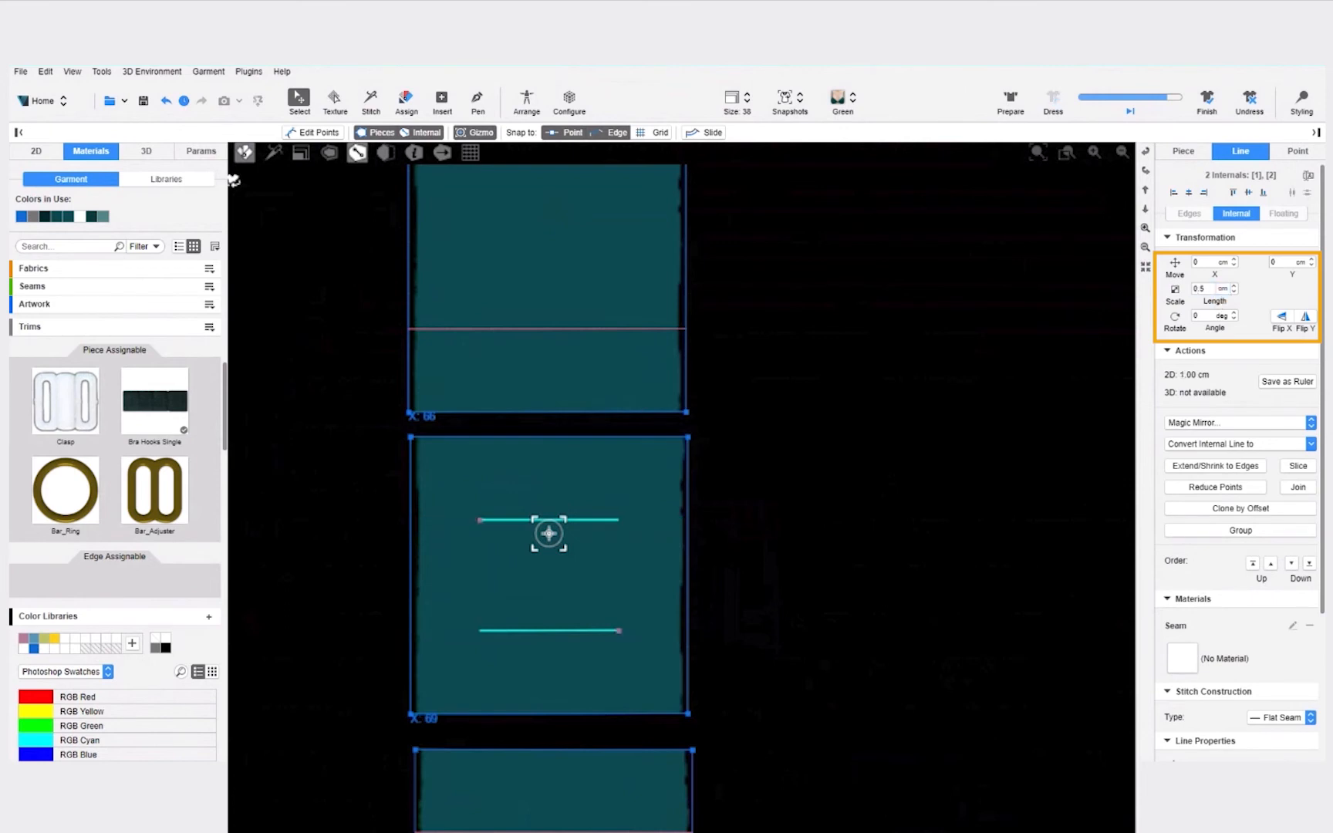
Step: Stitch the middle square's upper edge and upper line to the upper square, and its lower line and lower edge to the long strap
key(s)
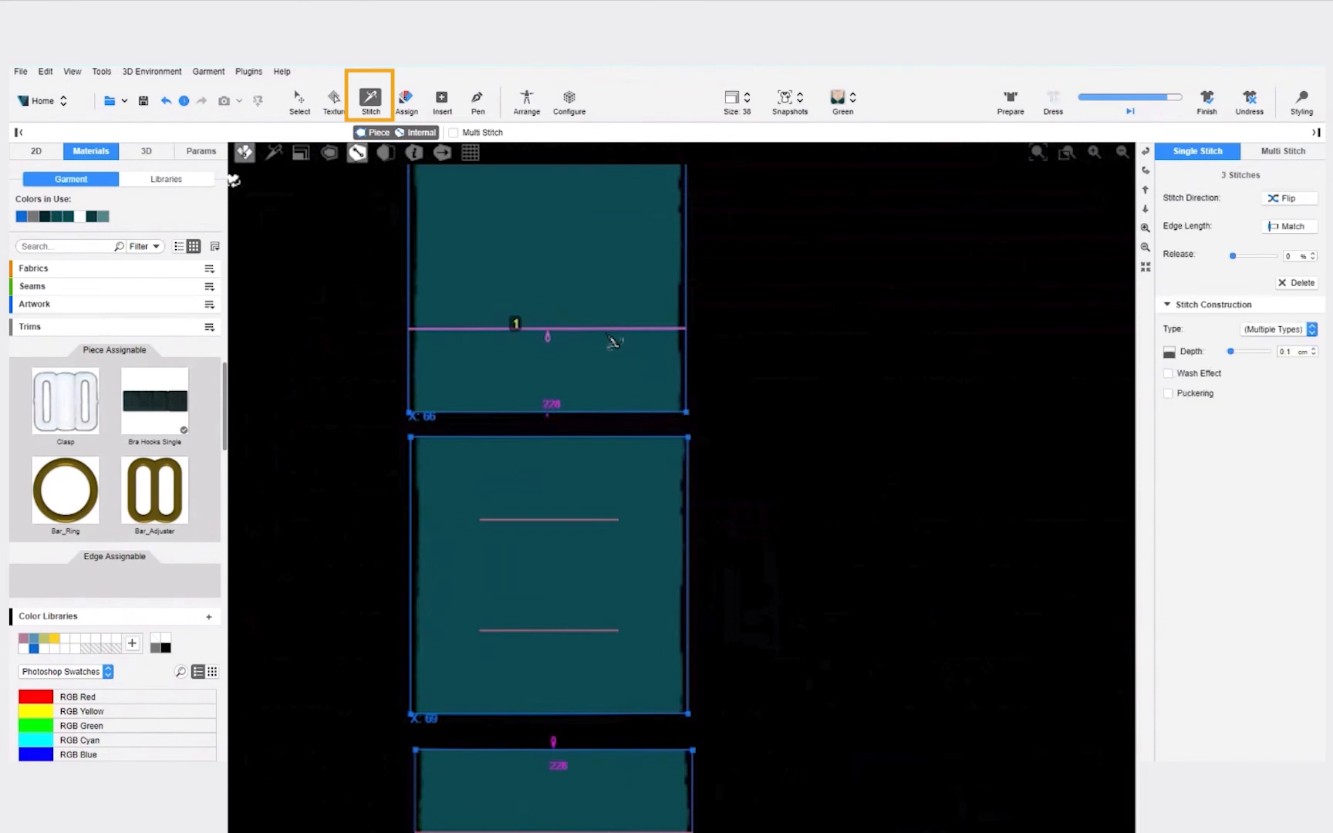
click(596, 441)
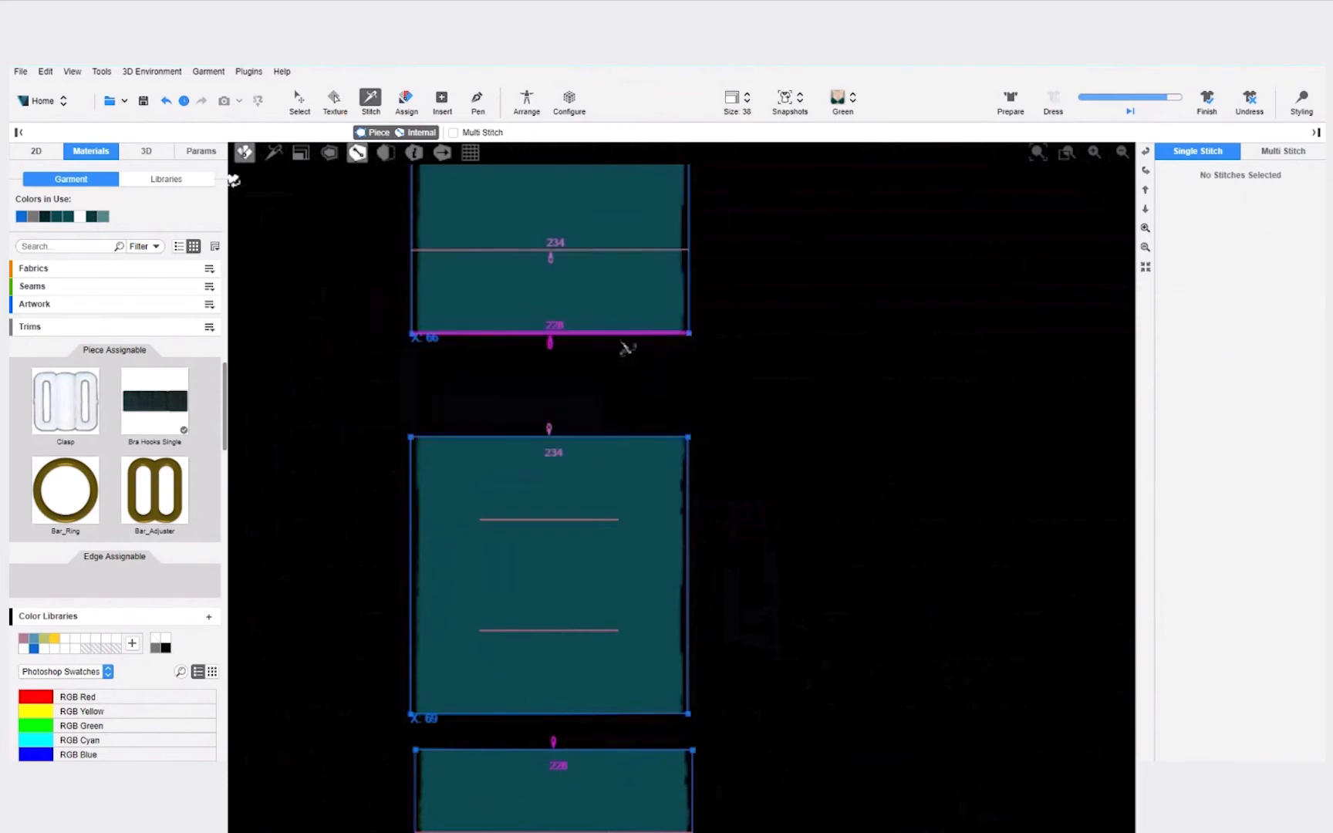
click(621, 347)
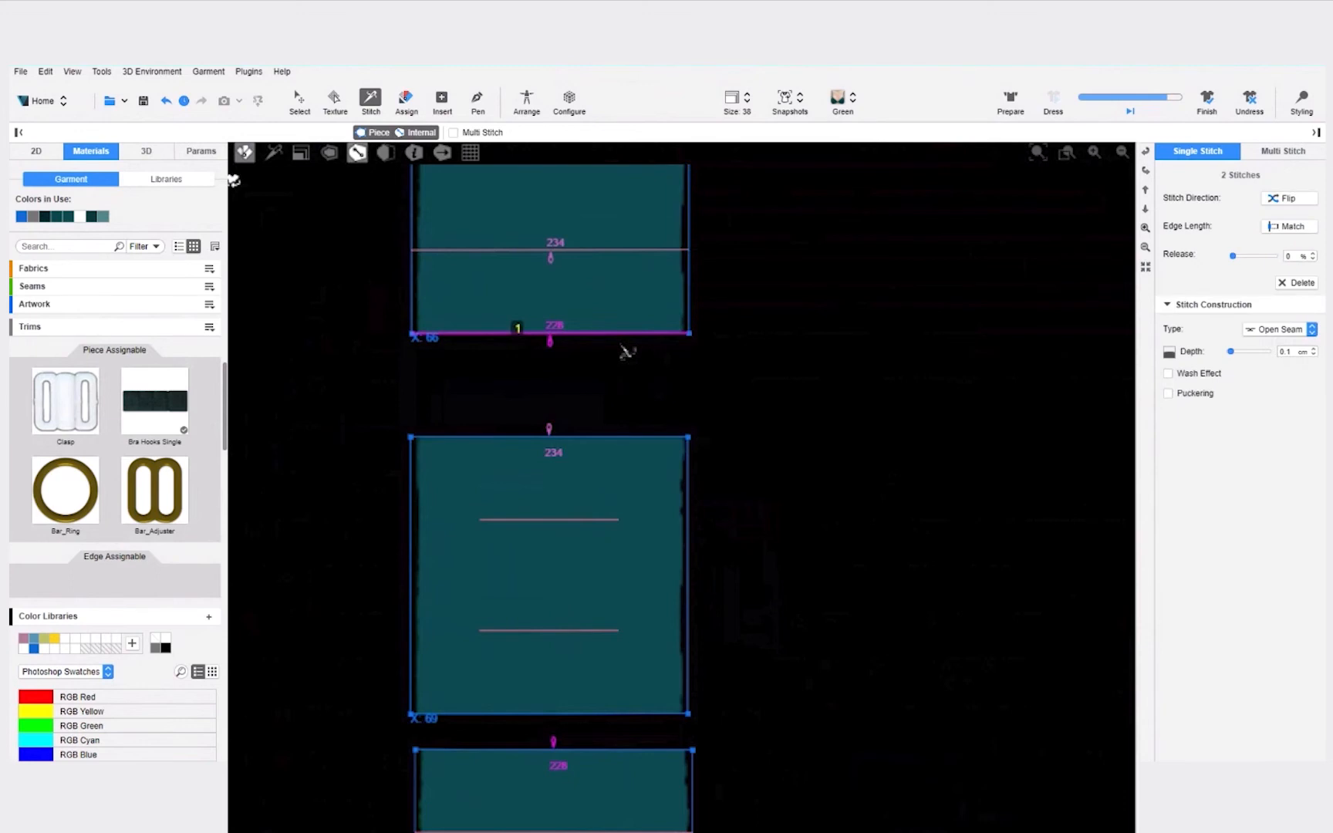
click(584, 531)
click(581, 529)
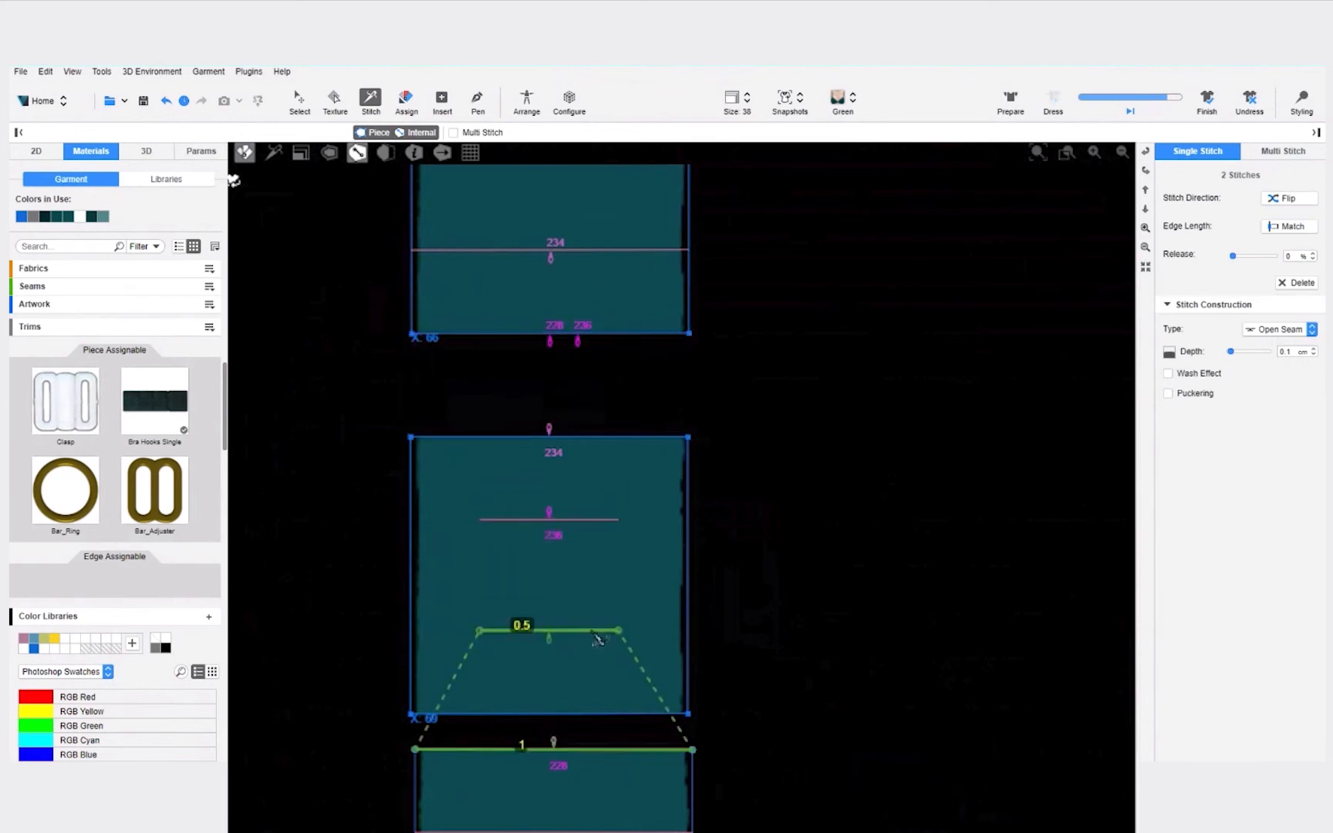
click(591, 636)
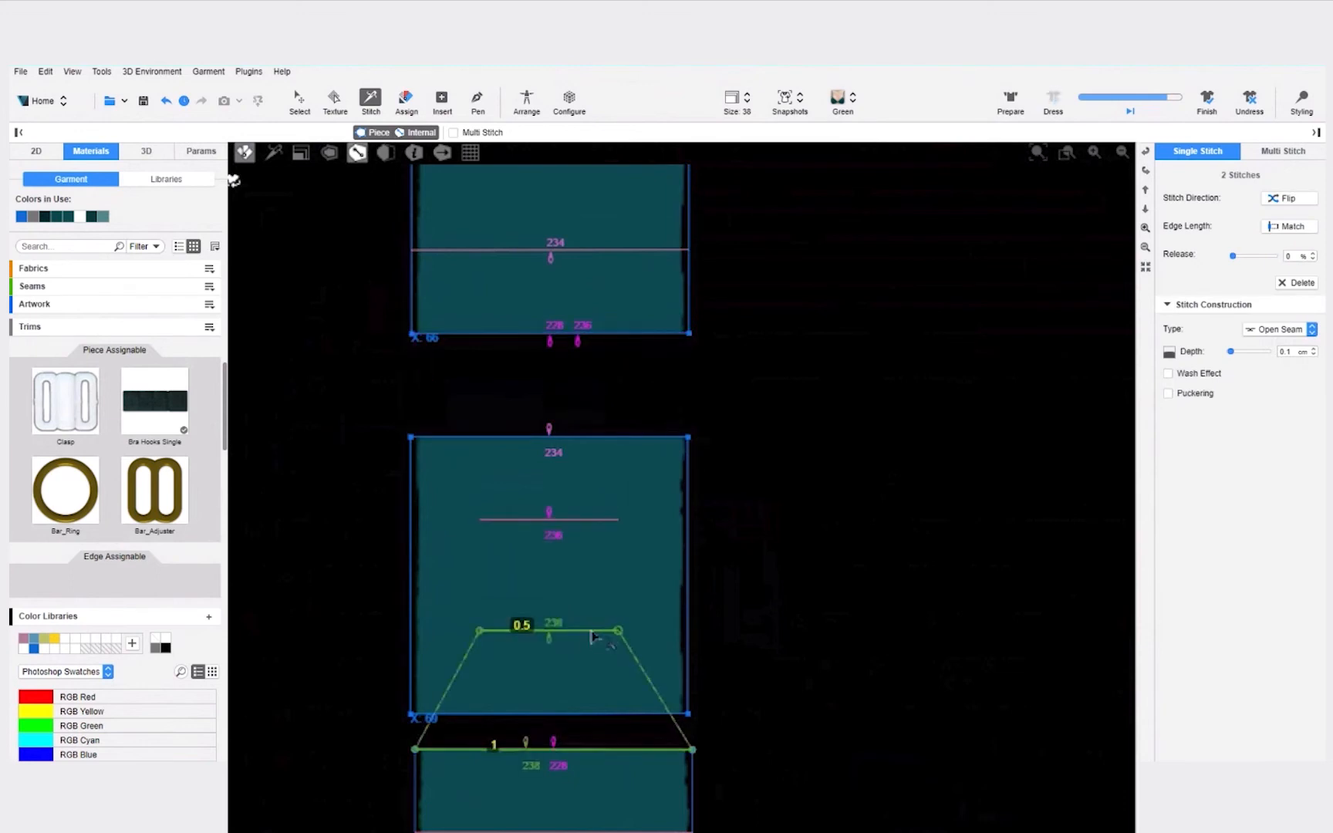
click(619, 729)
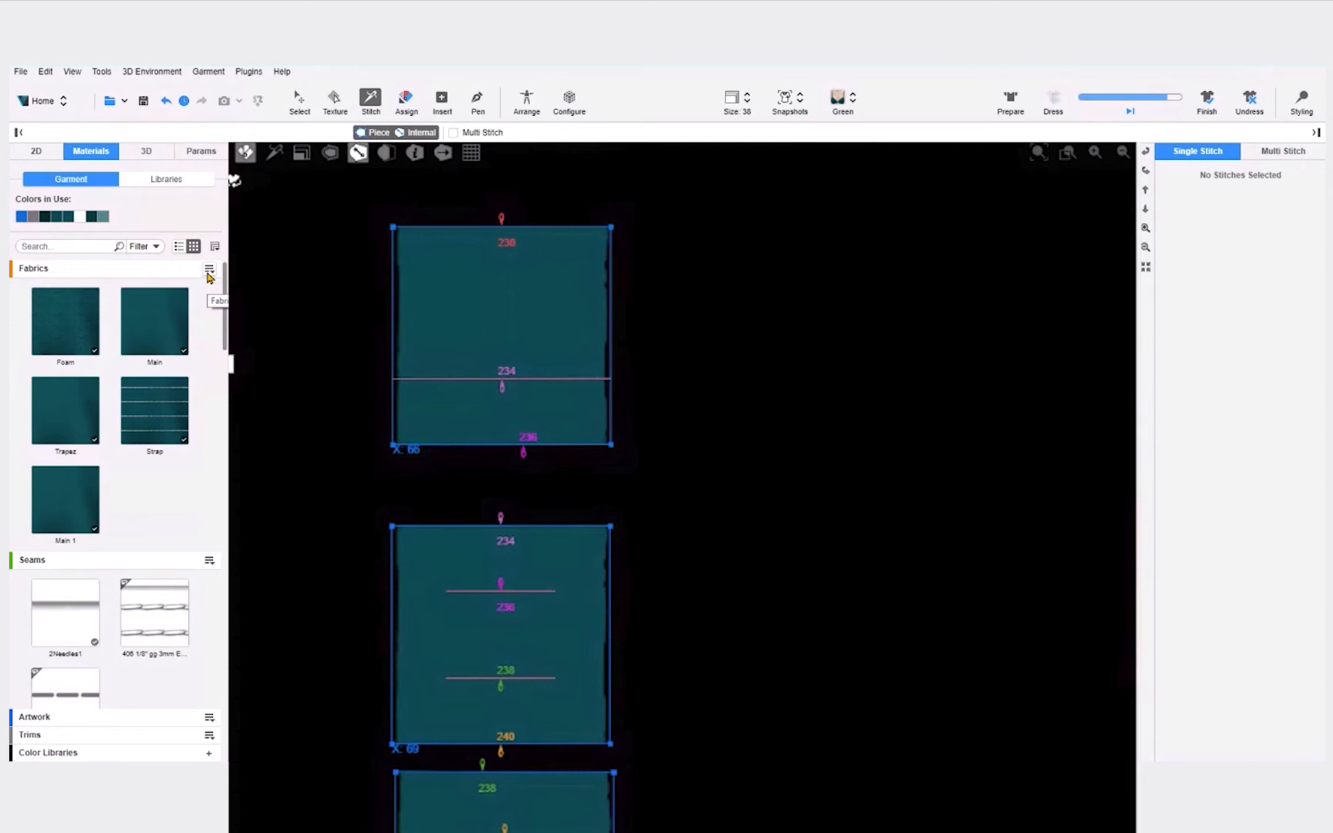
Step: Add blank image.png as a fabric and apply it to the middle square
click(208, 270)
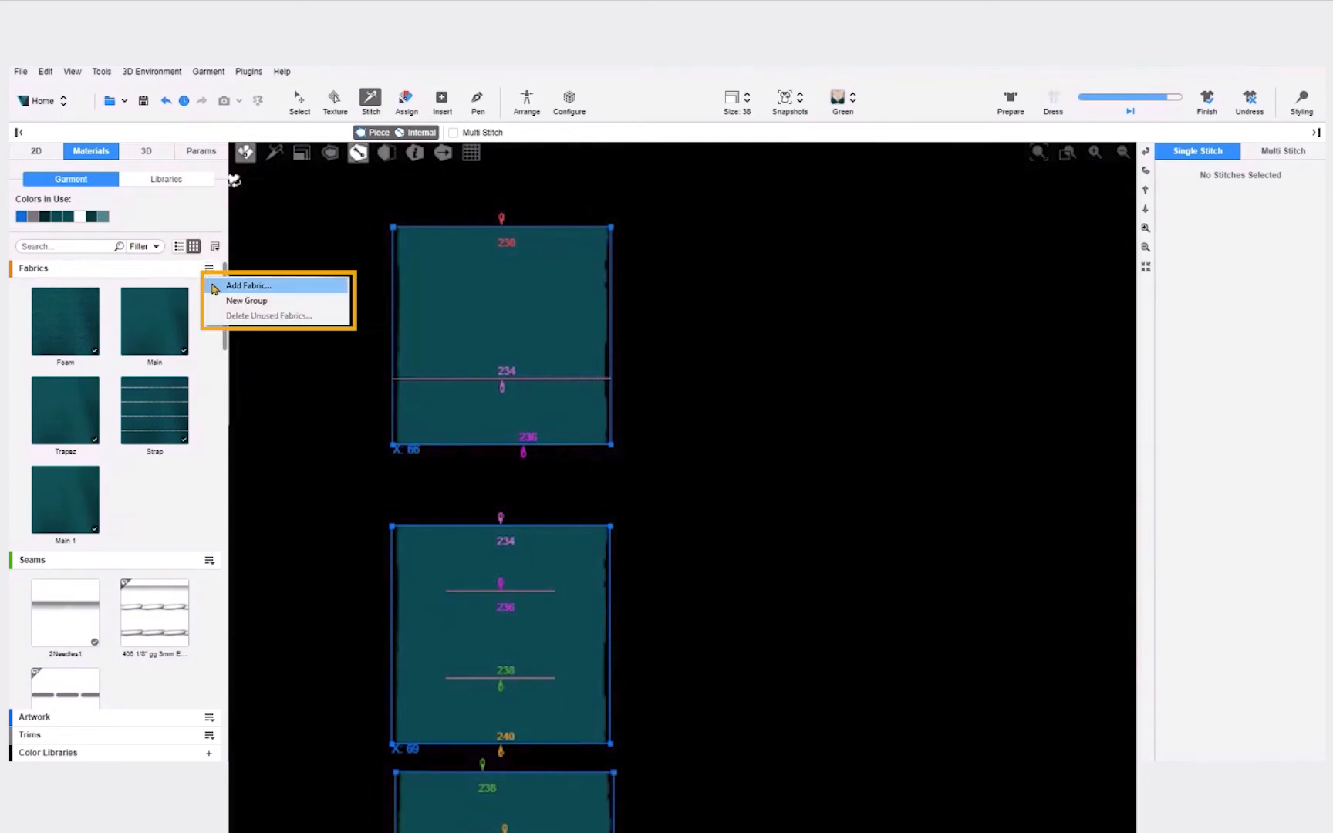
click(247, 287)
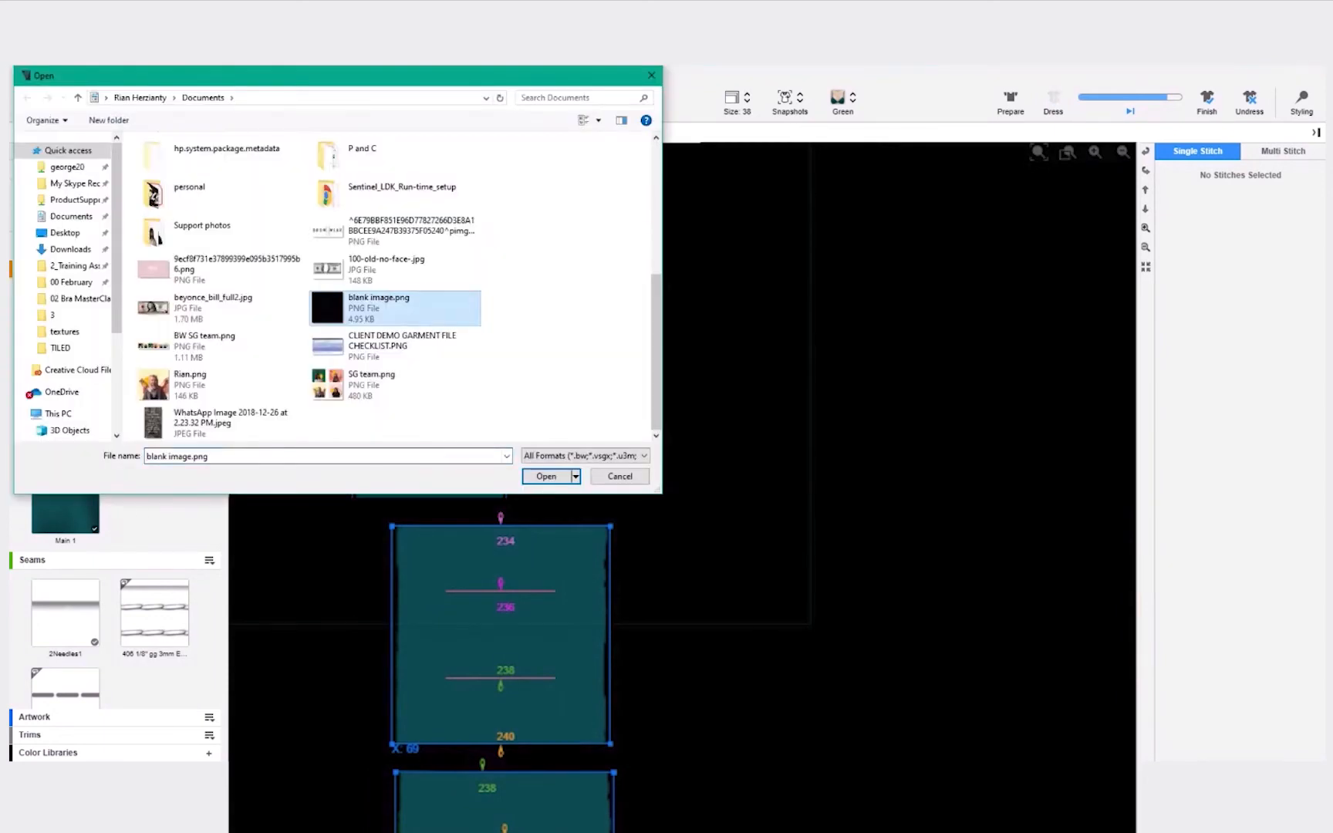
key(Return)
drag(155, 500, 593, 600)
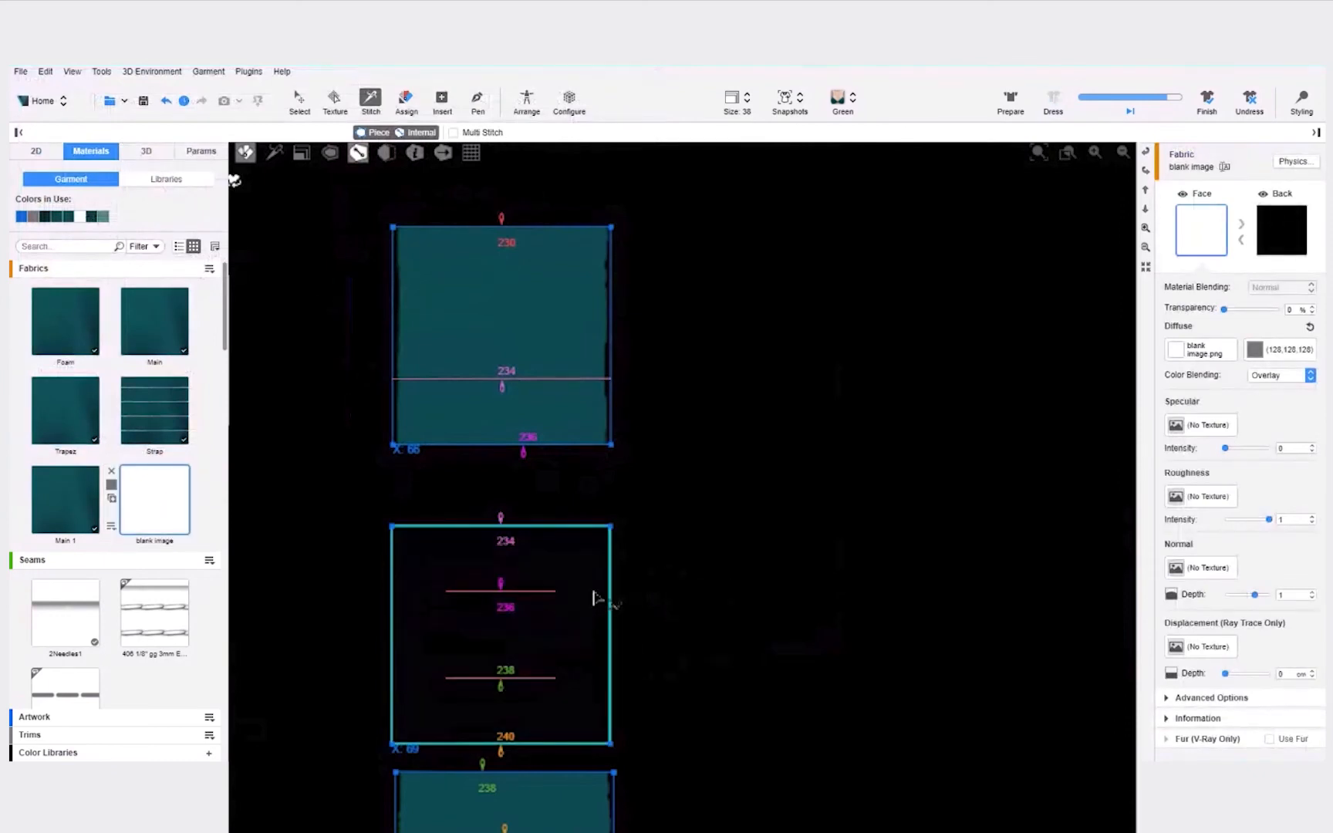
Step: Arrange the blank middle square over the strap in the Straps cluster of the silhouette
scroll(926, 559, down, 8)
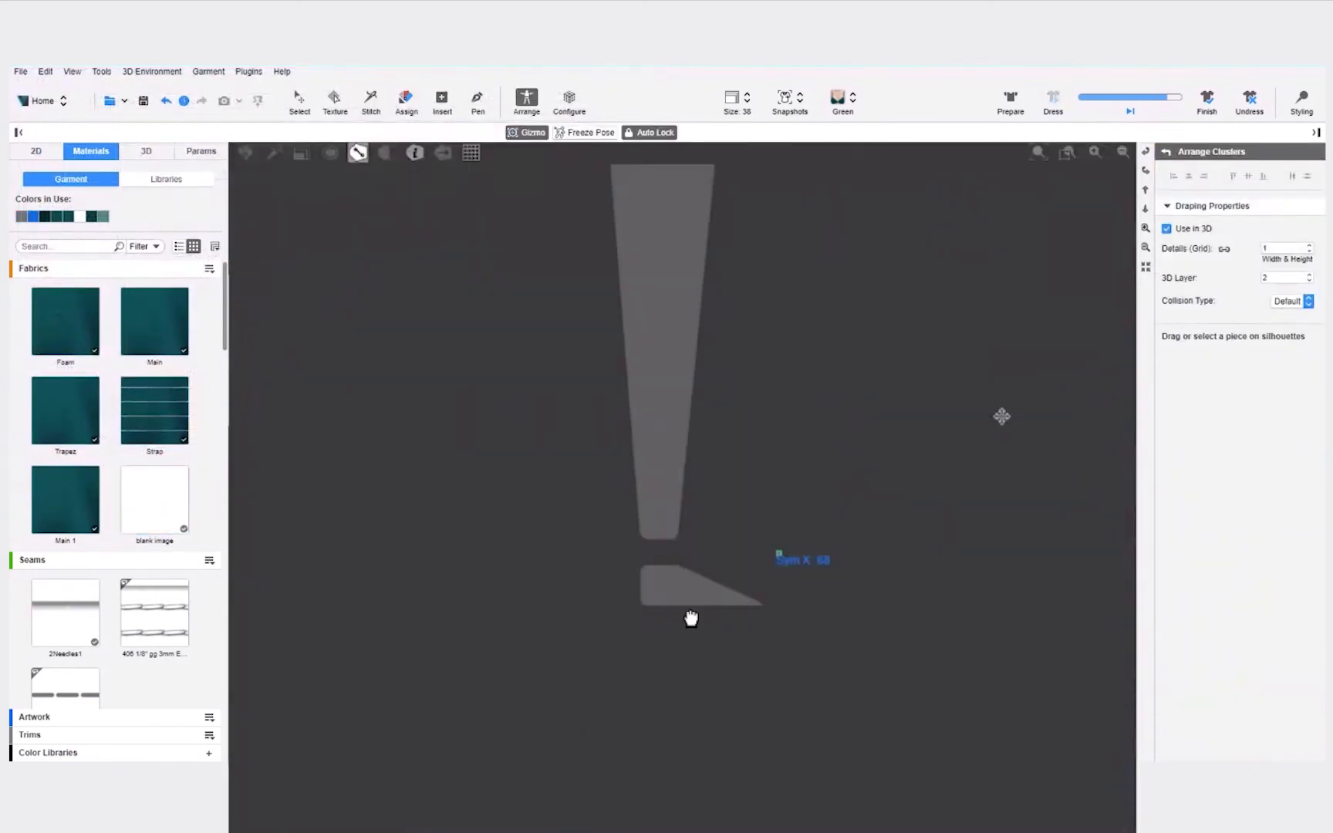
click(592, 445)
scroll(600, 418, up, 1)
scroll(600, 418, up, 5)
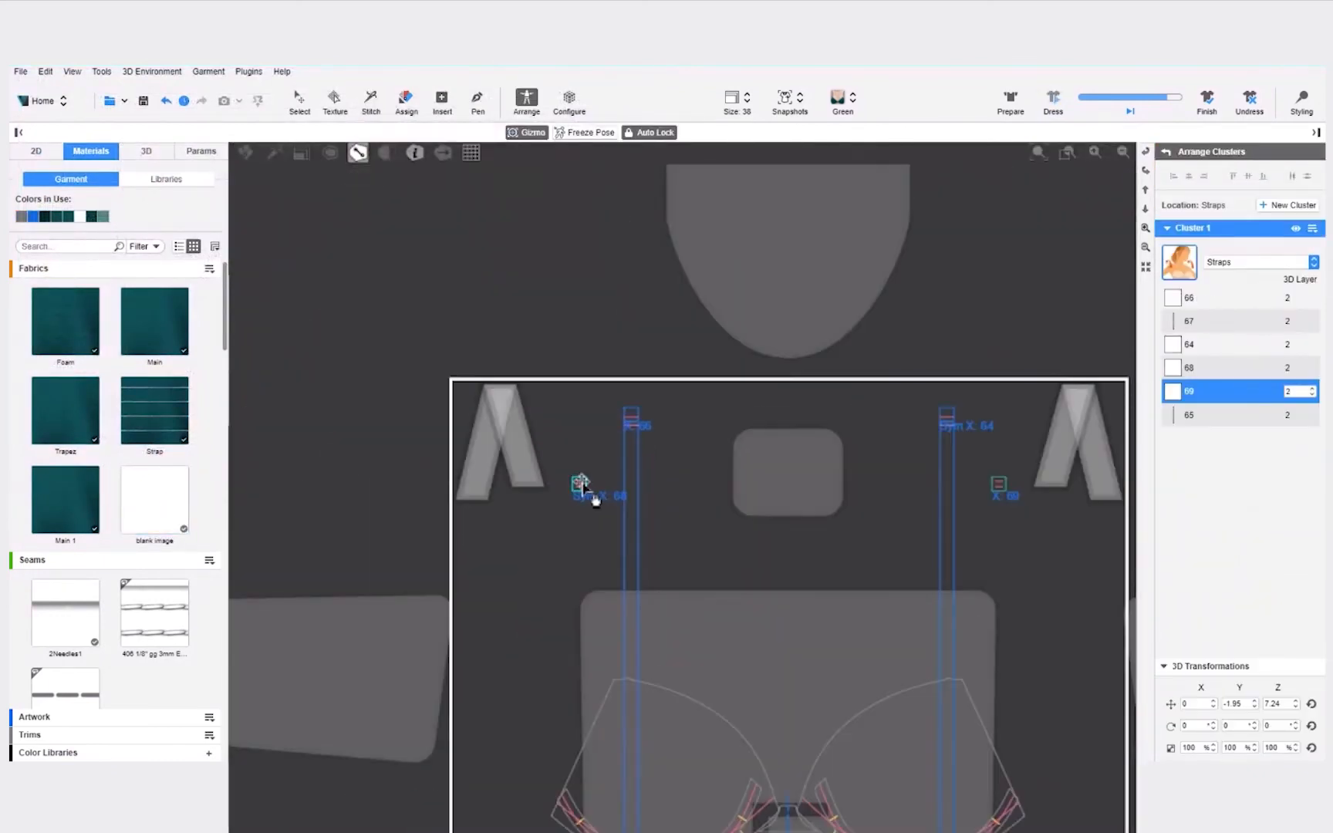
drag(592, 494, 953, 428)
Step: Set the middle square's two internal lines to Flat Seam and its 3D layer to 0
click(1277, 718)
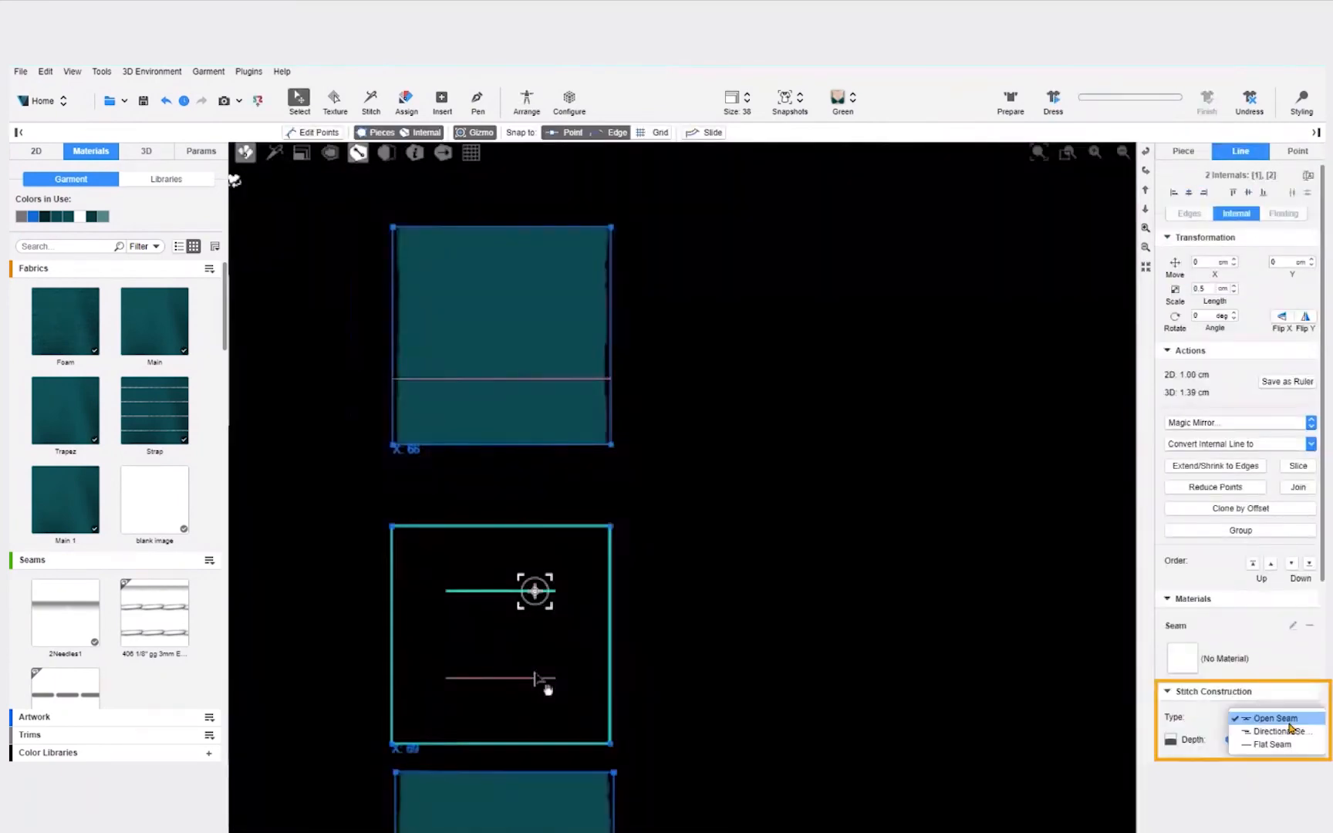
click(1270, 745)
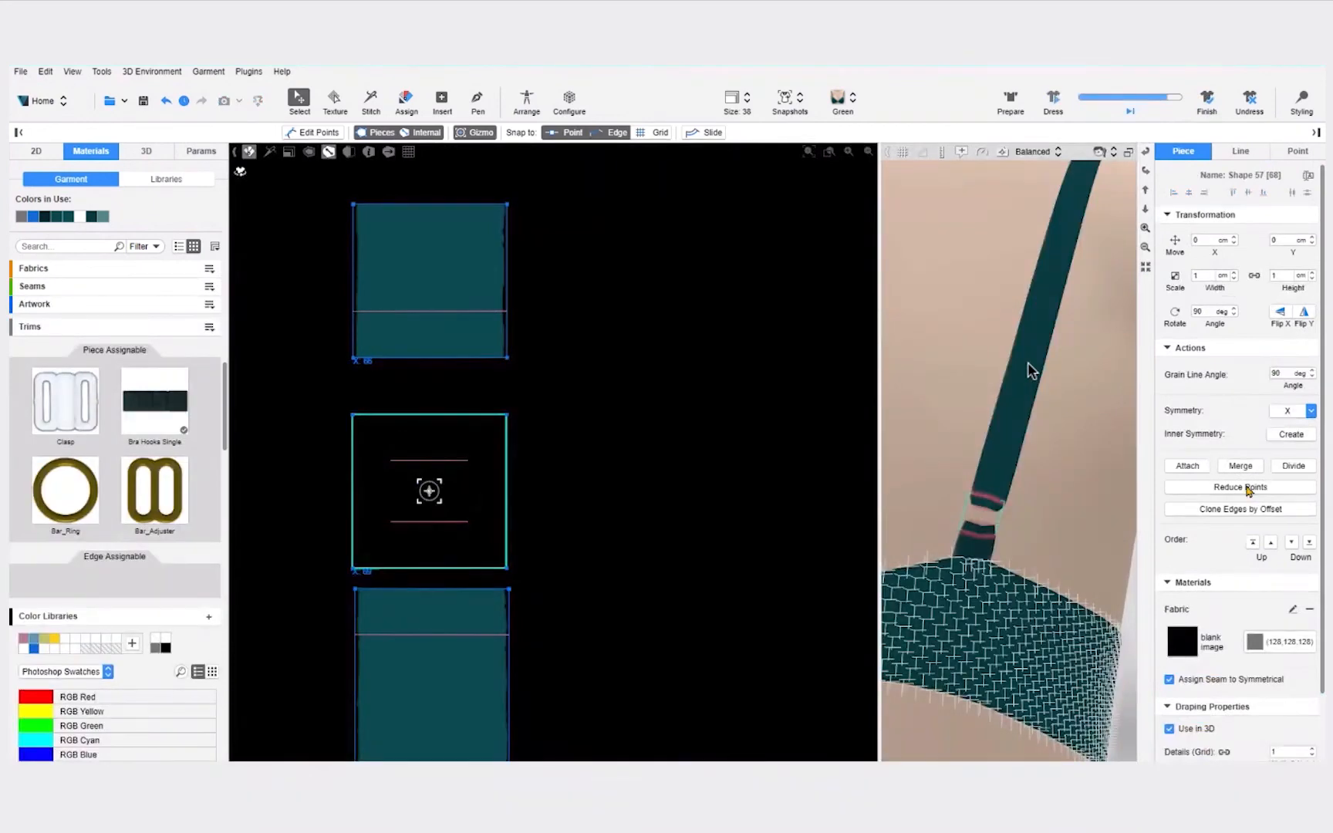
scroll(1284, 706, down, 3)
double_click(1285, 706)
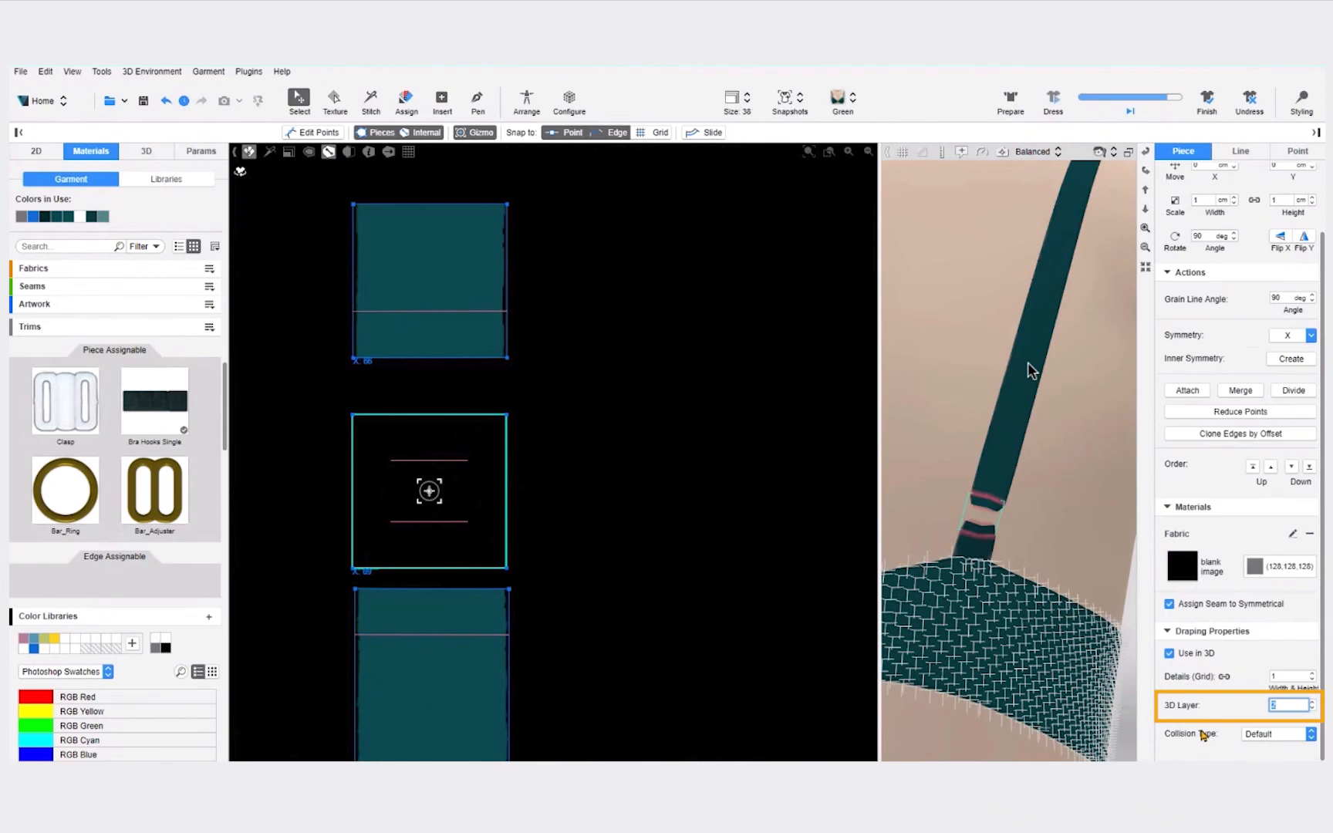
key(Return)
Step: Check the 3D layers of the upper square and the strap, and place the Bar_Ring trim on the middle square
click(459, 247)
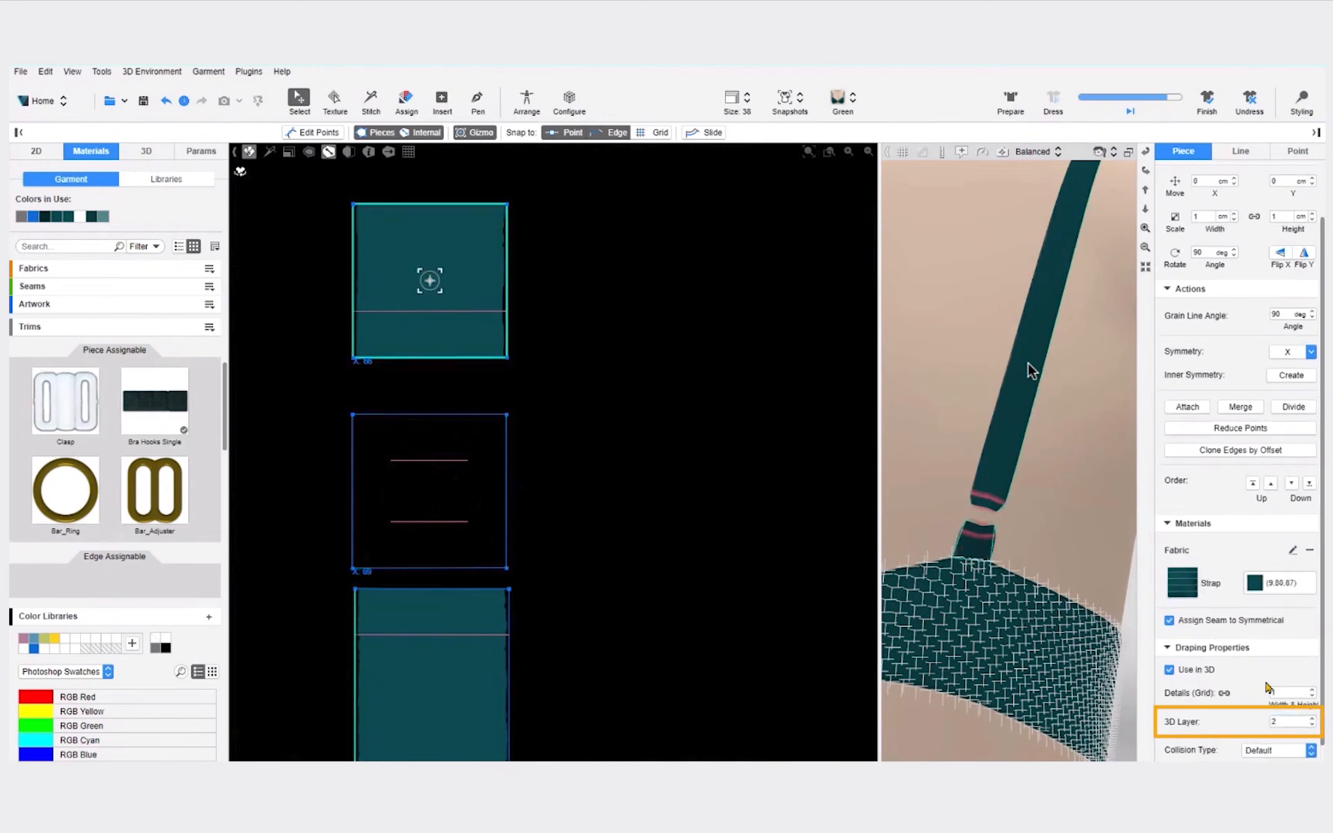
click(498, 690)
key(Escape)
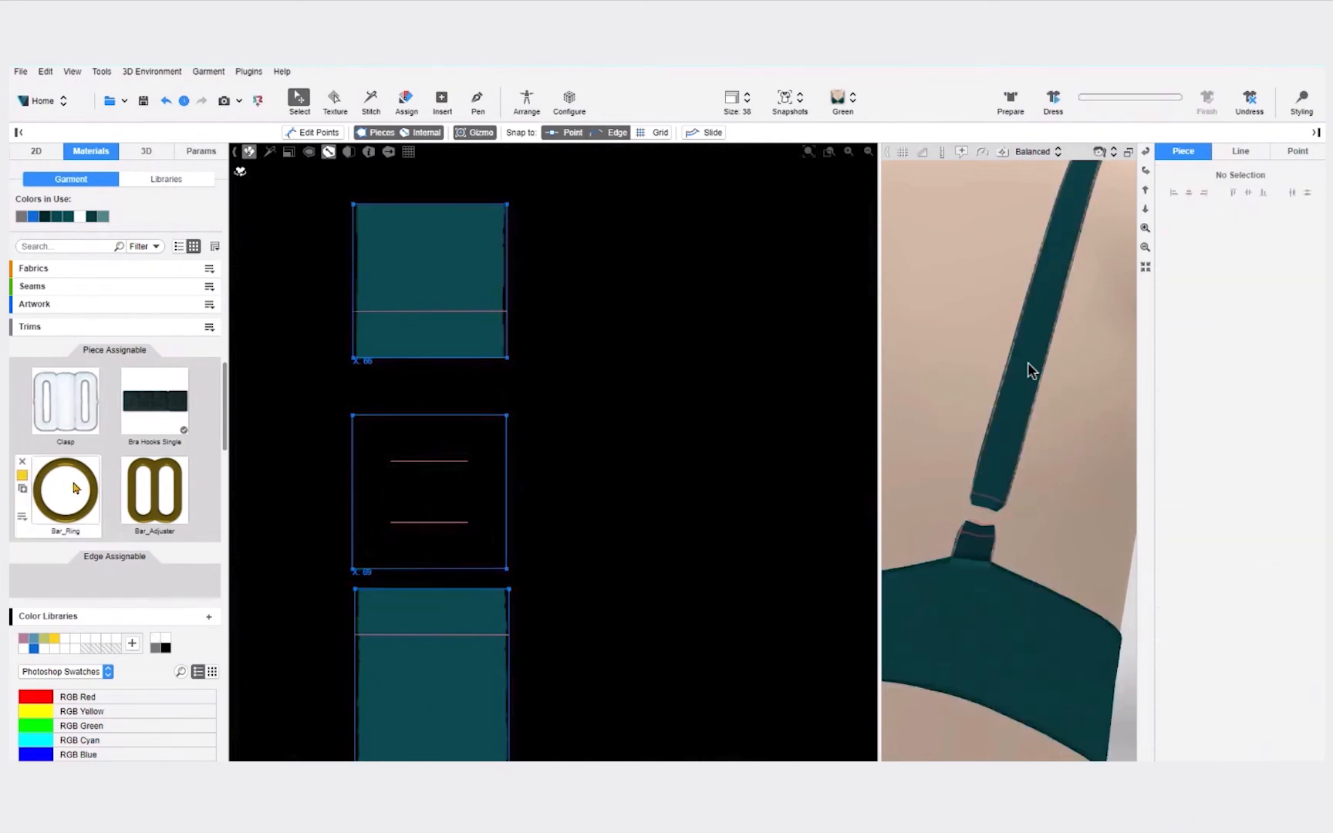
drag(65, 490, 440, 493)
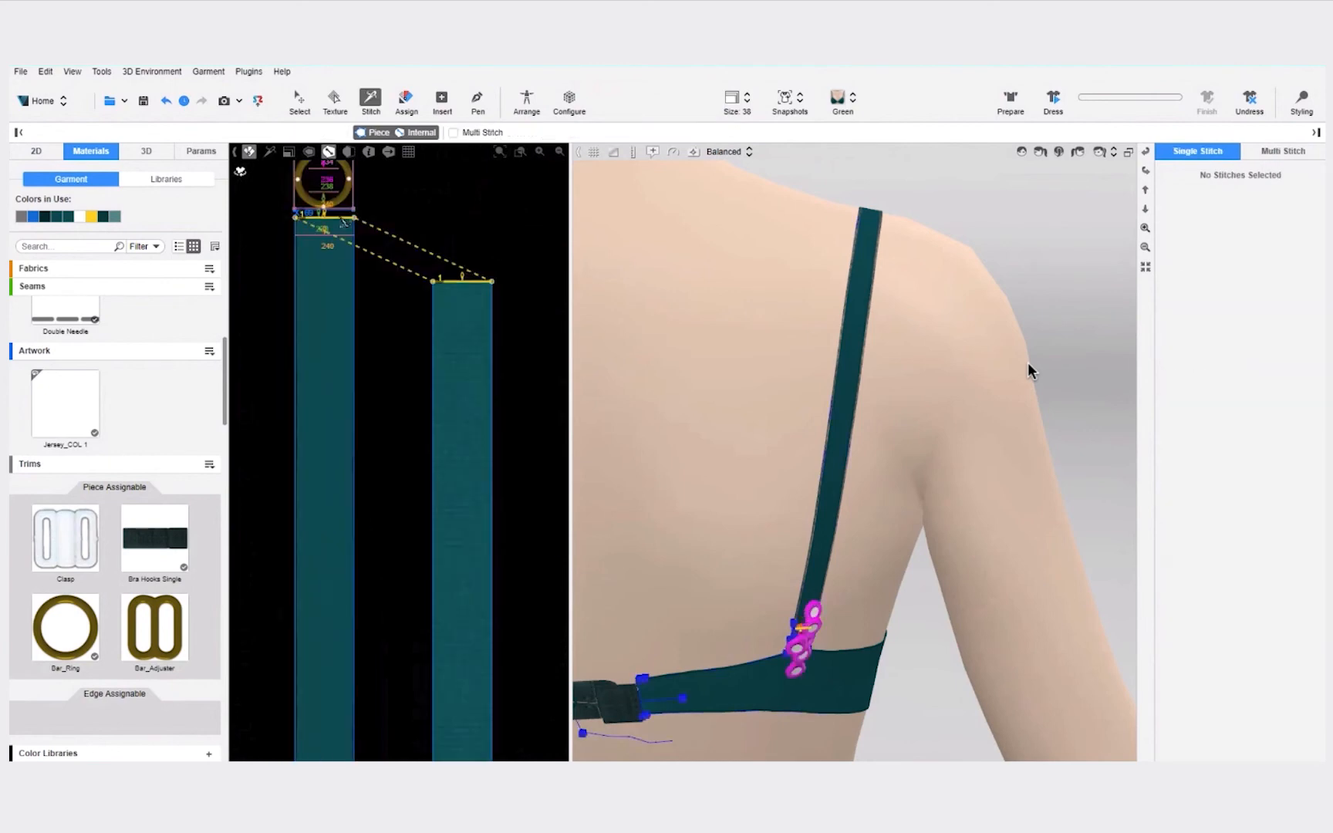
Step: Stitch the 10 cm strip's upper edge to the long strap's upper edge and its lower edge to the strap's internal line
click(344, 220)
scroll(396, 348, down, 2)
middle_drag(399, 307, 425, 145)
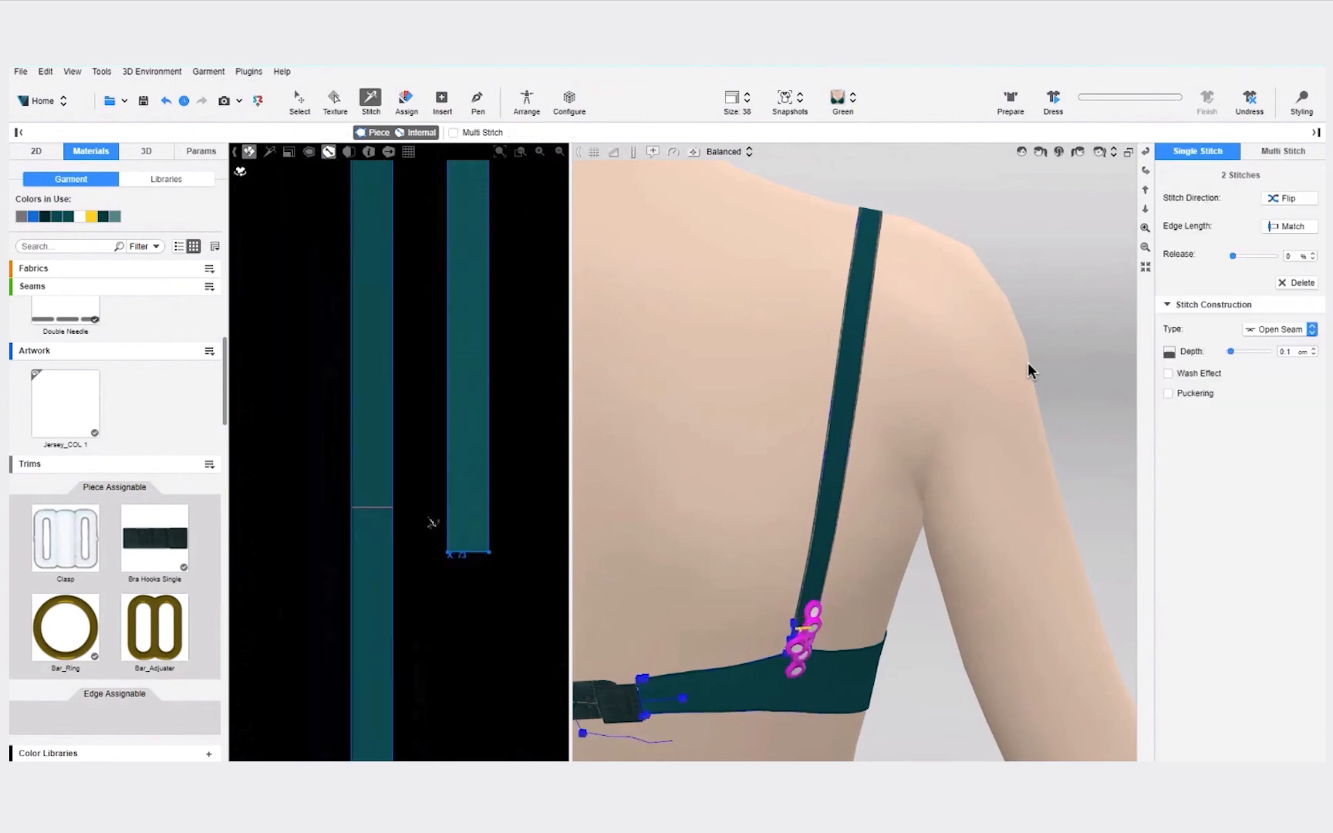
scroll(433, 523, down, 1)
middle_drag(433, 523, 431, 563)
click(467, 591)
click(382, 551)
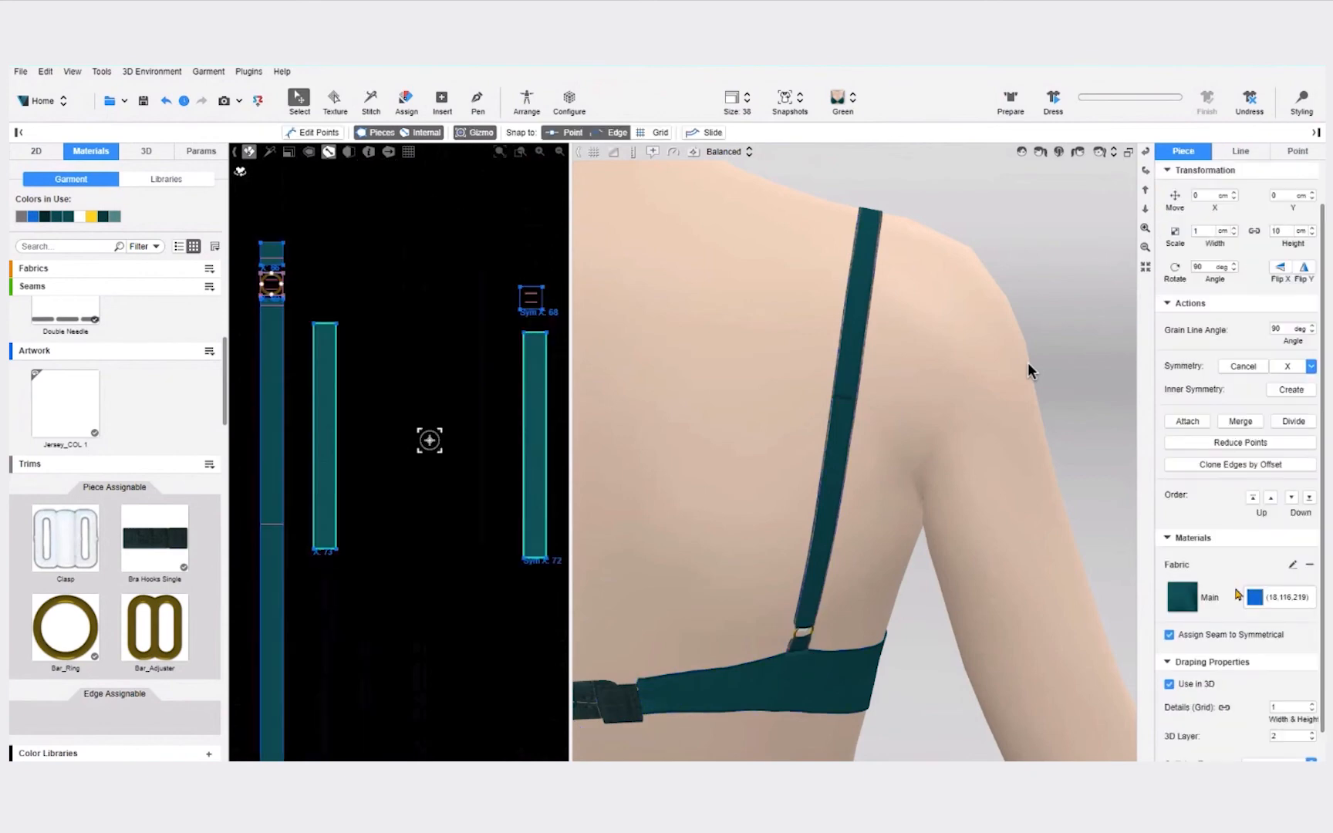
Step: Set the 10 cm strip's 3D layer to 3 and arrange it over the strap on the silhouette
scroll(1301, 705, down, 1)
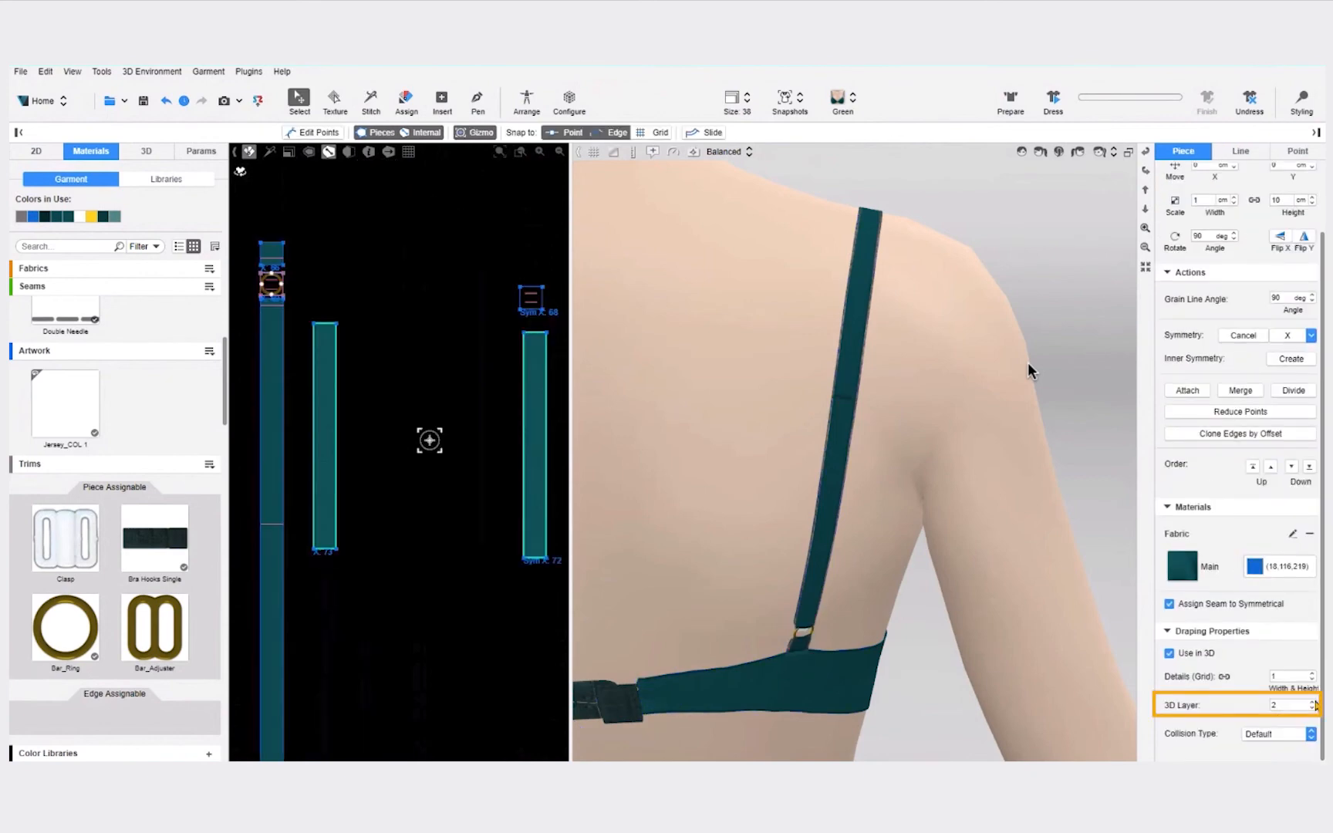
click(1312, 702)
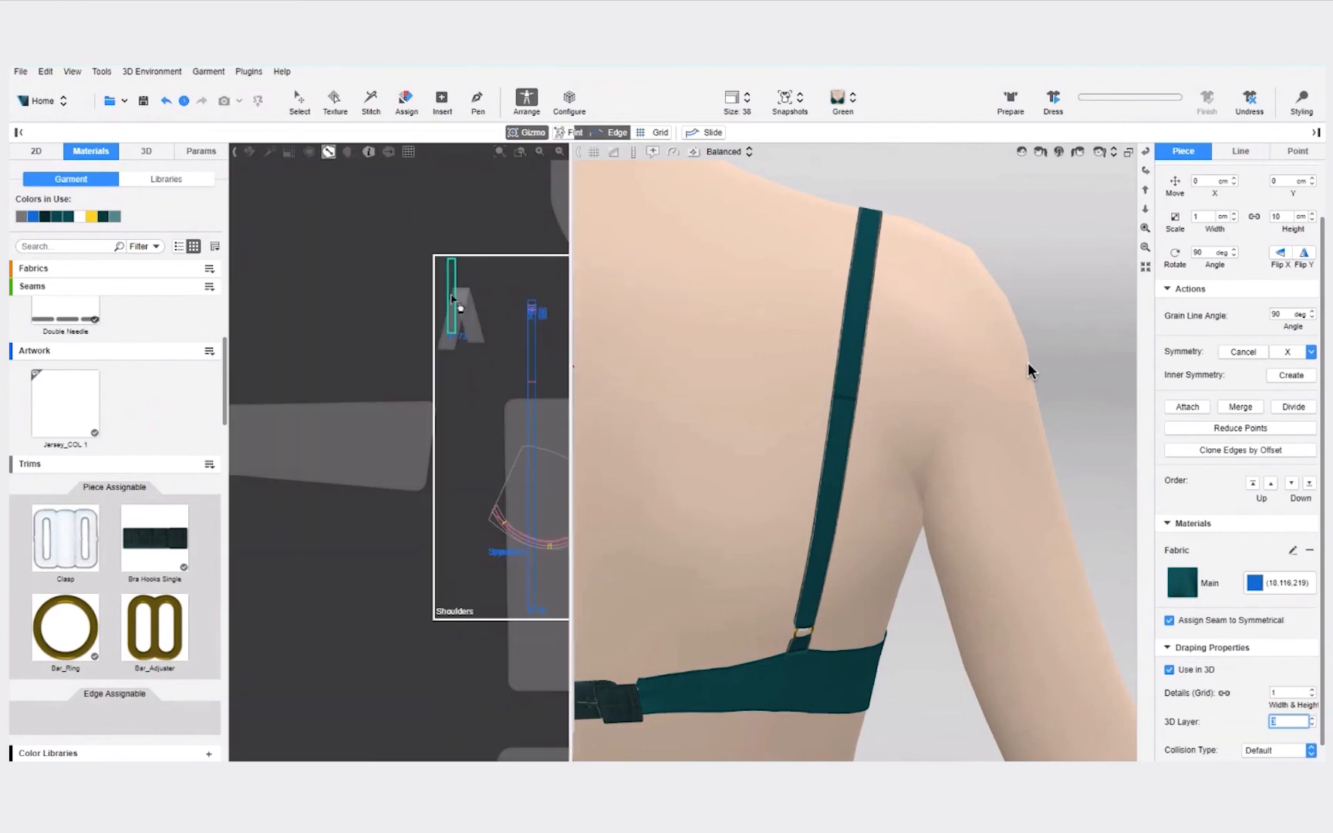
drag(457, 304, 533, 346)
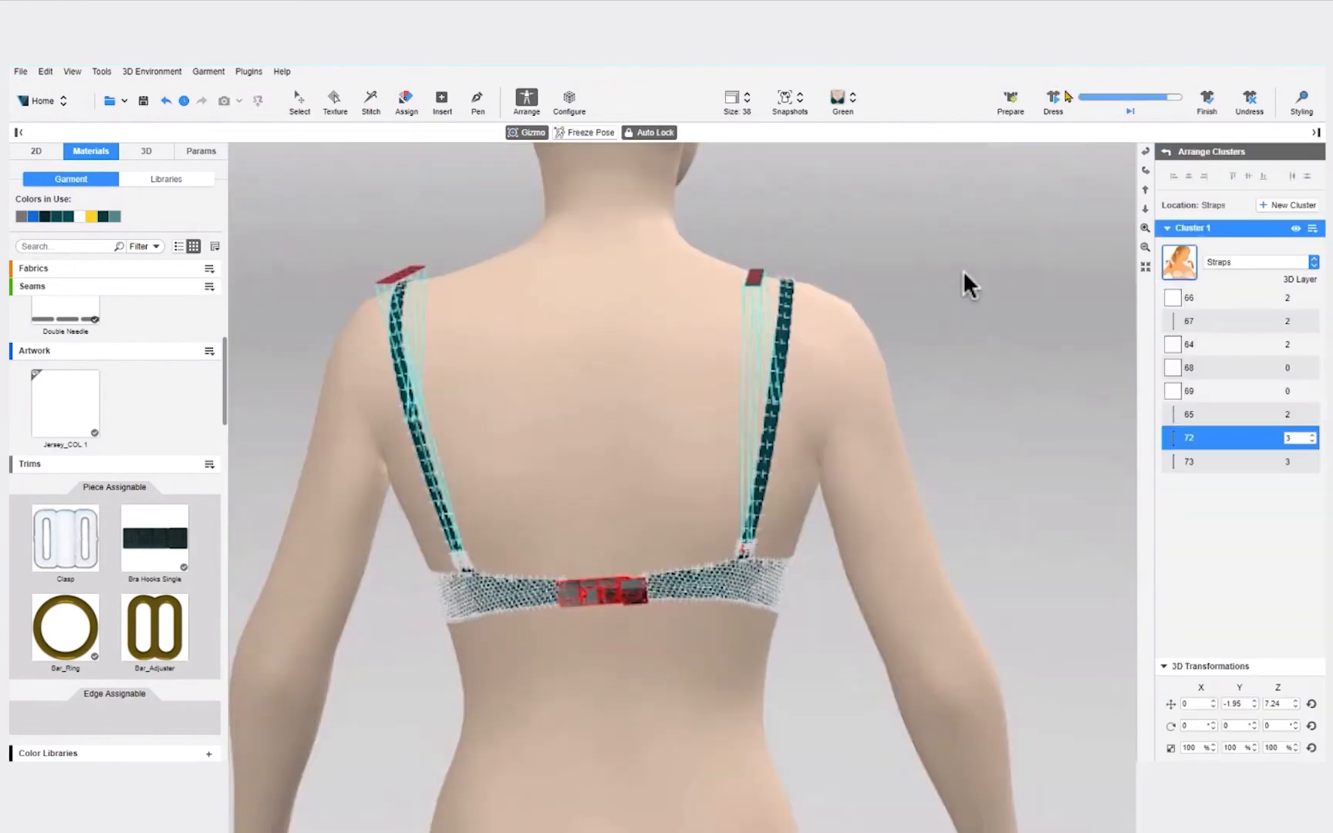
Step: Hide the avatar and examine the draped back straps and ring from the side
drag(915, 593, 476, 437)
middle_drag(476, 438, 717, 292)
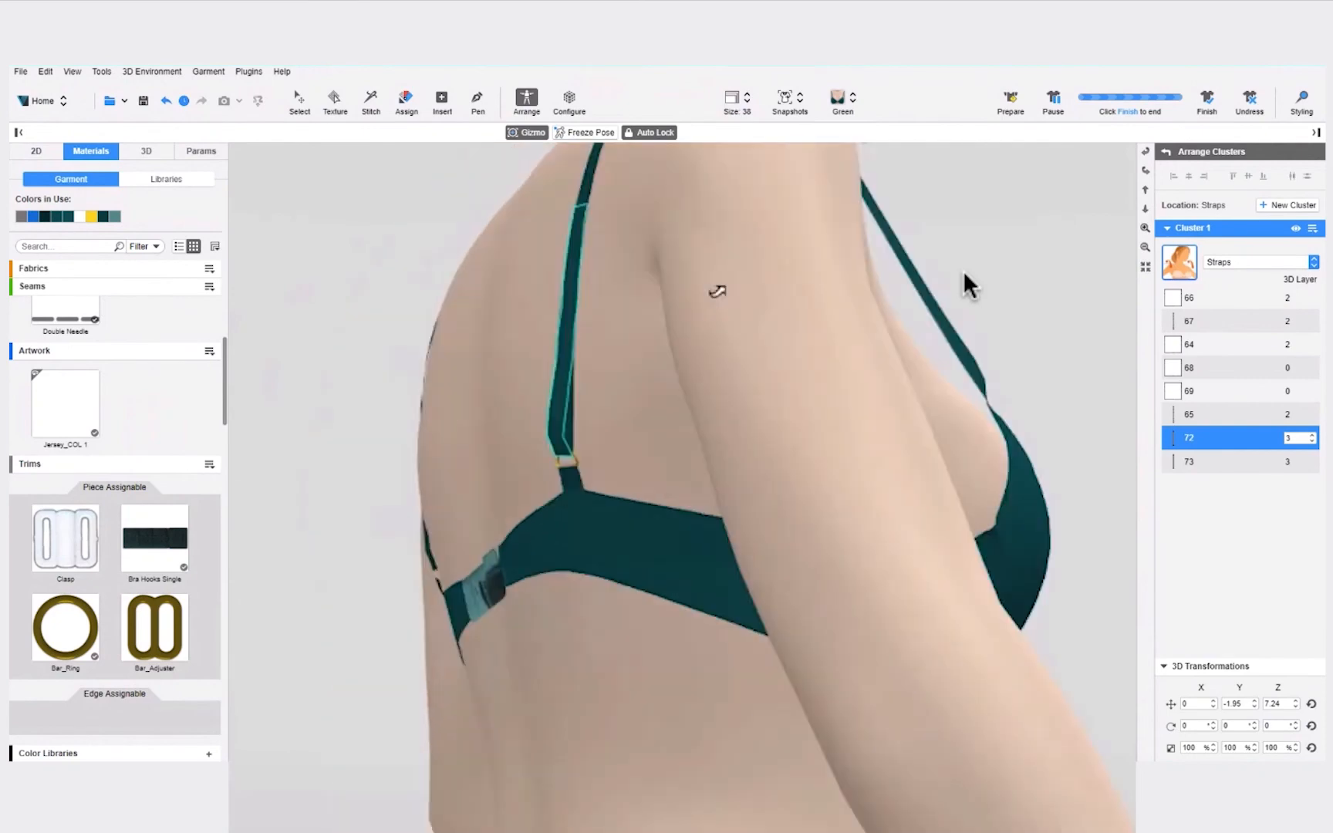
scroll(617, 362, up, 3)
click(356, 247)
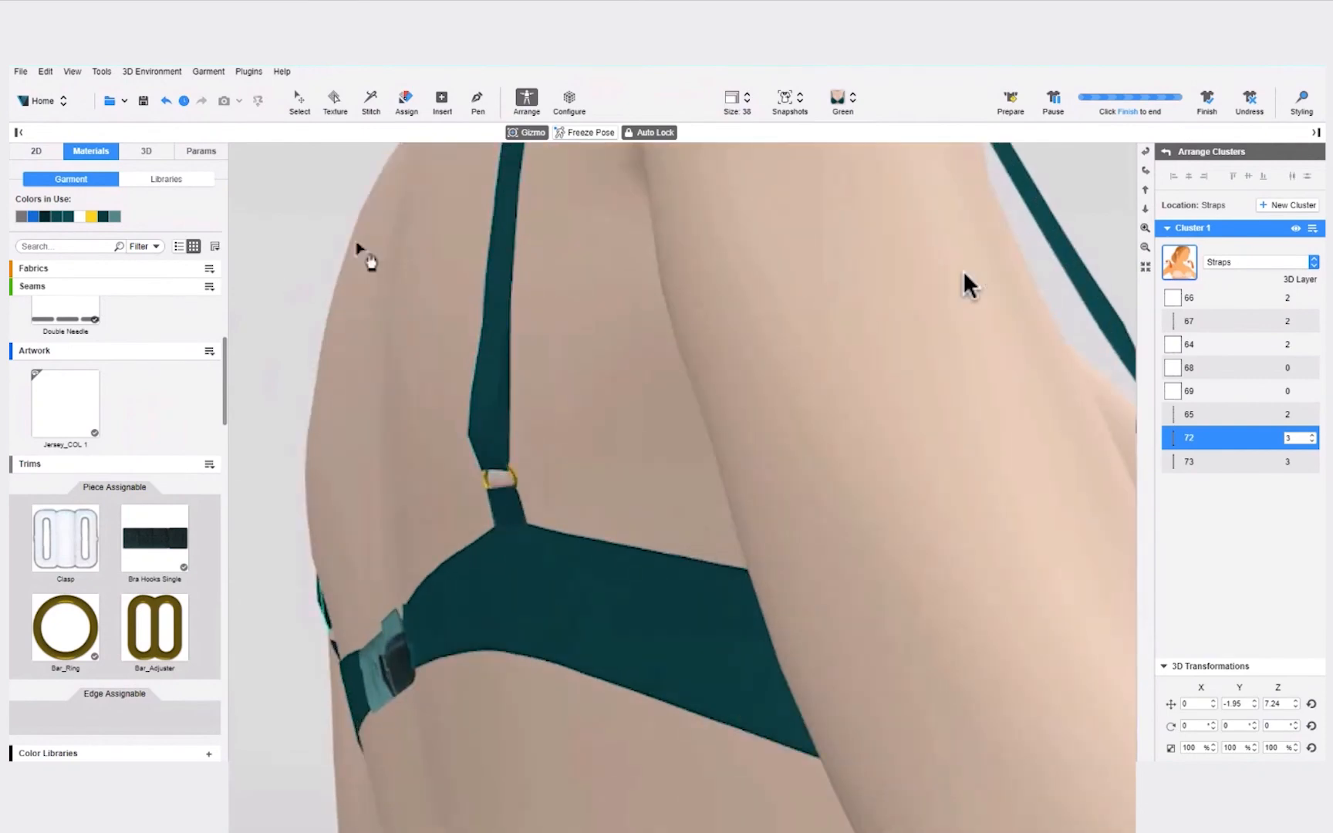
right_click(792, 327)
click(798, 366)
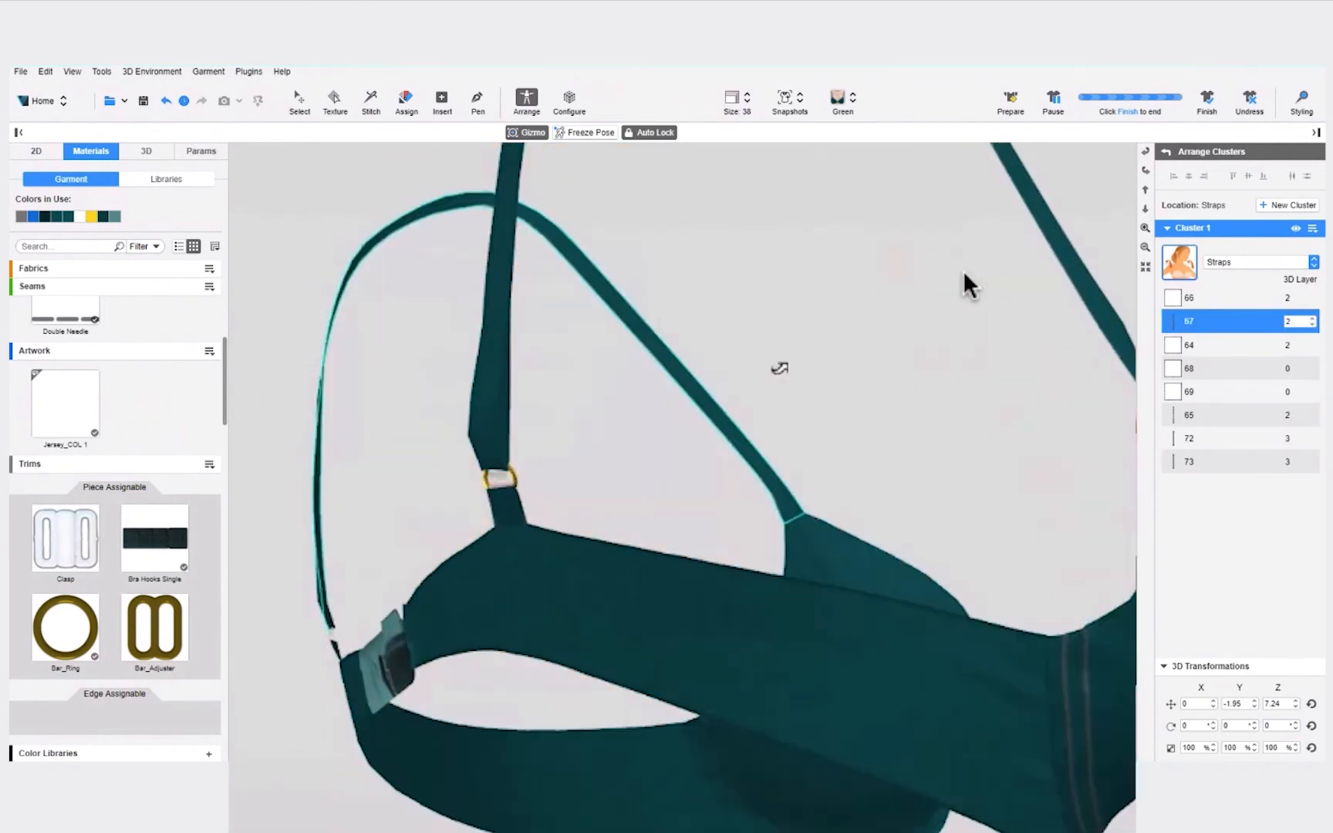
scroll(827, 282, up, 4)
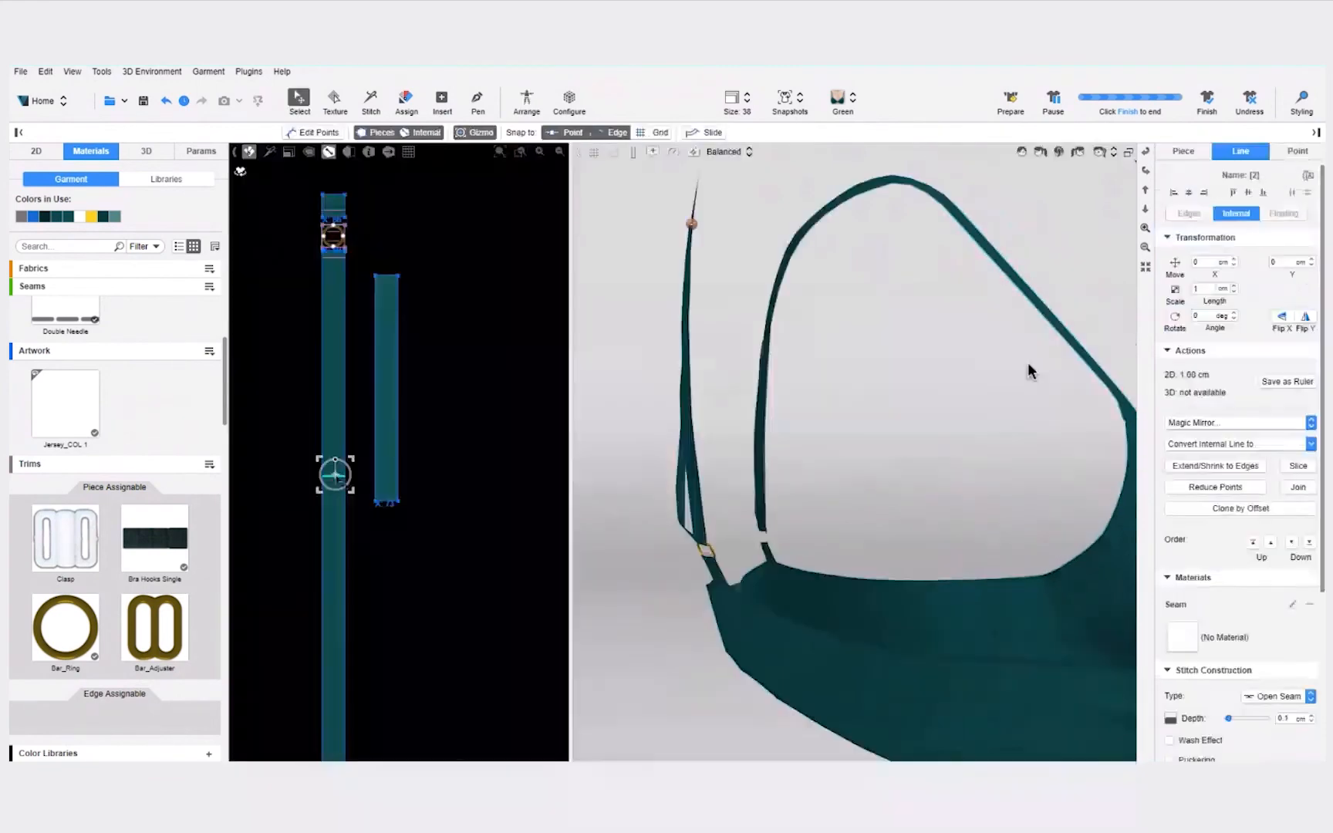
Step: Enable Glue on the long strap's internal line and move the line slightly down the strap
scroll(335, 474, up, 4)
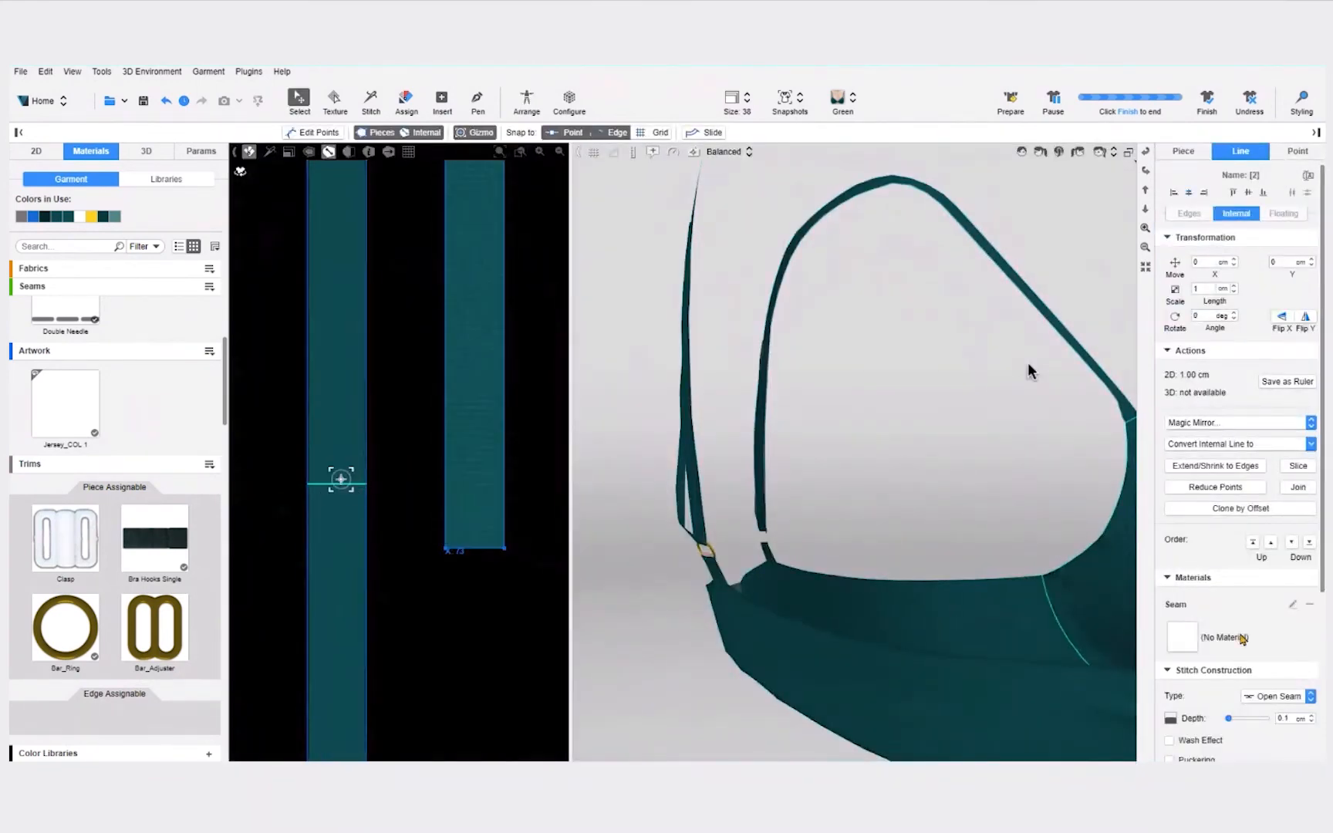
scroll(1237, 656, down, 5)
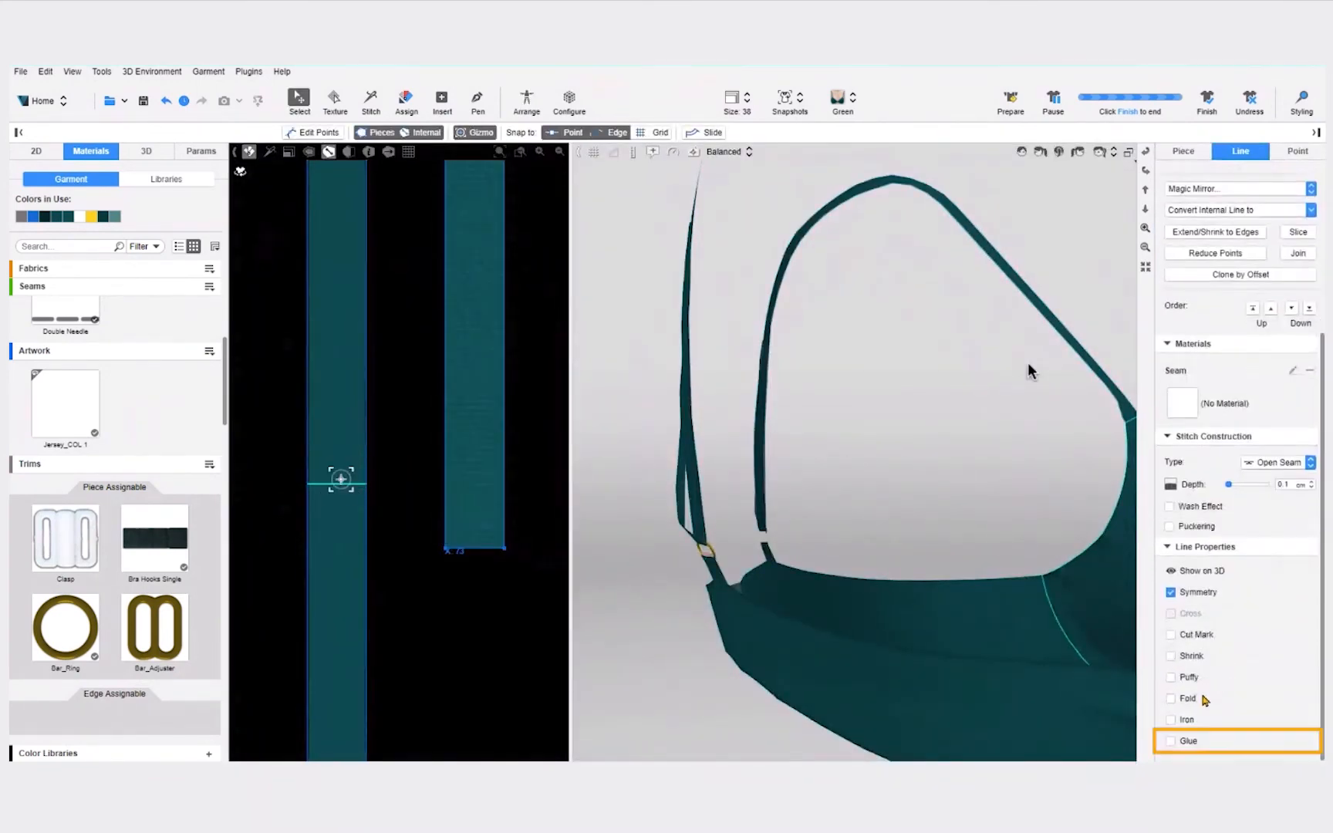
click(1185, 743)
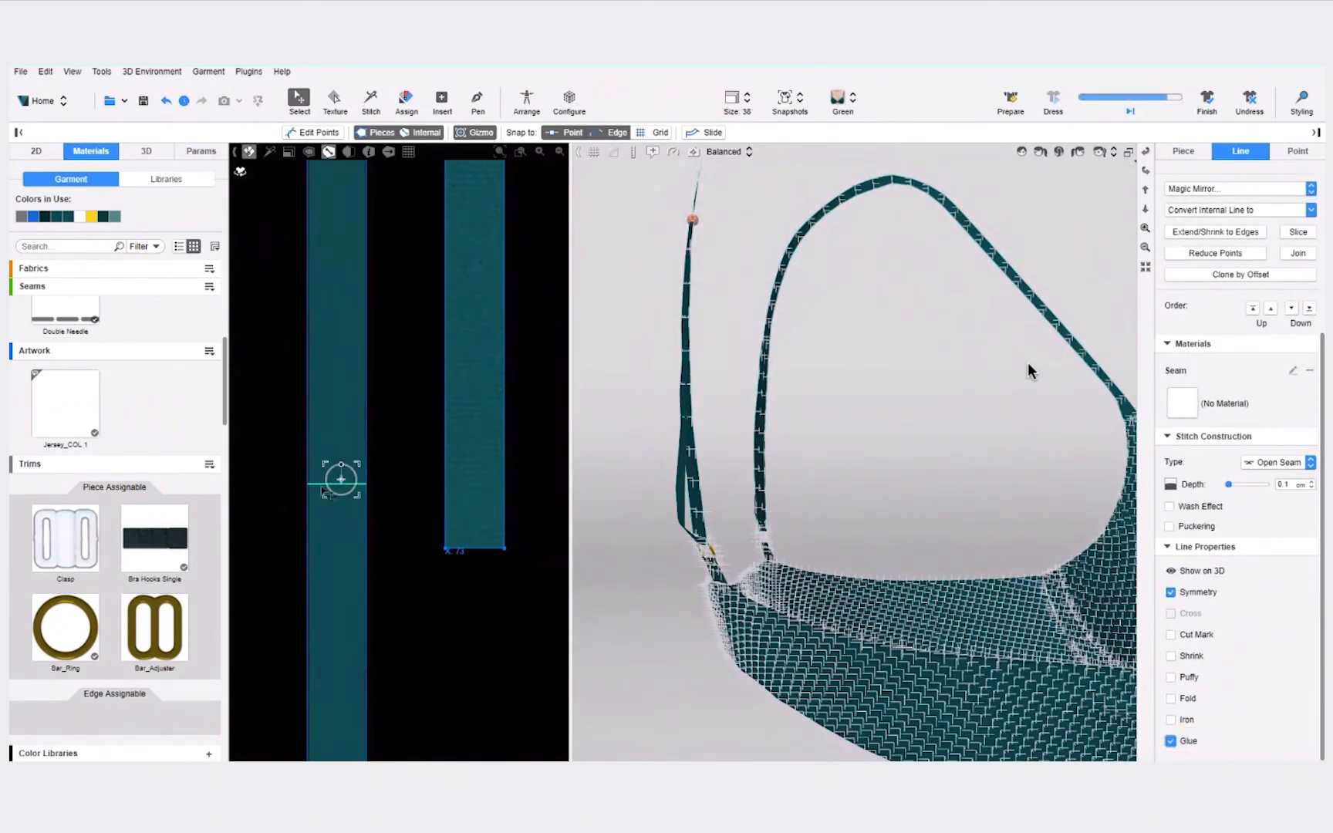
drag(319, 491, 319, 507)
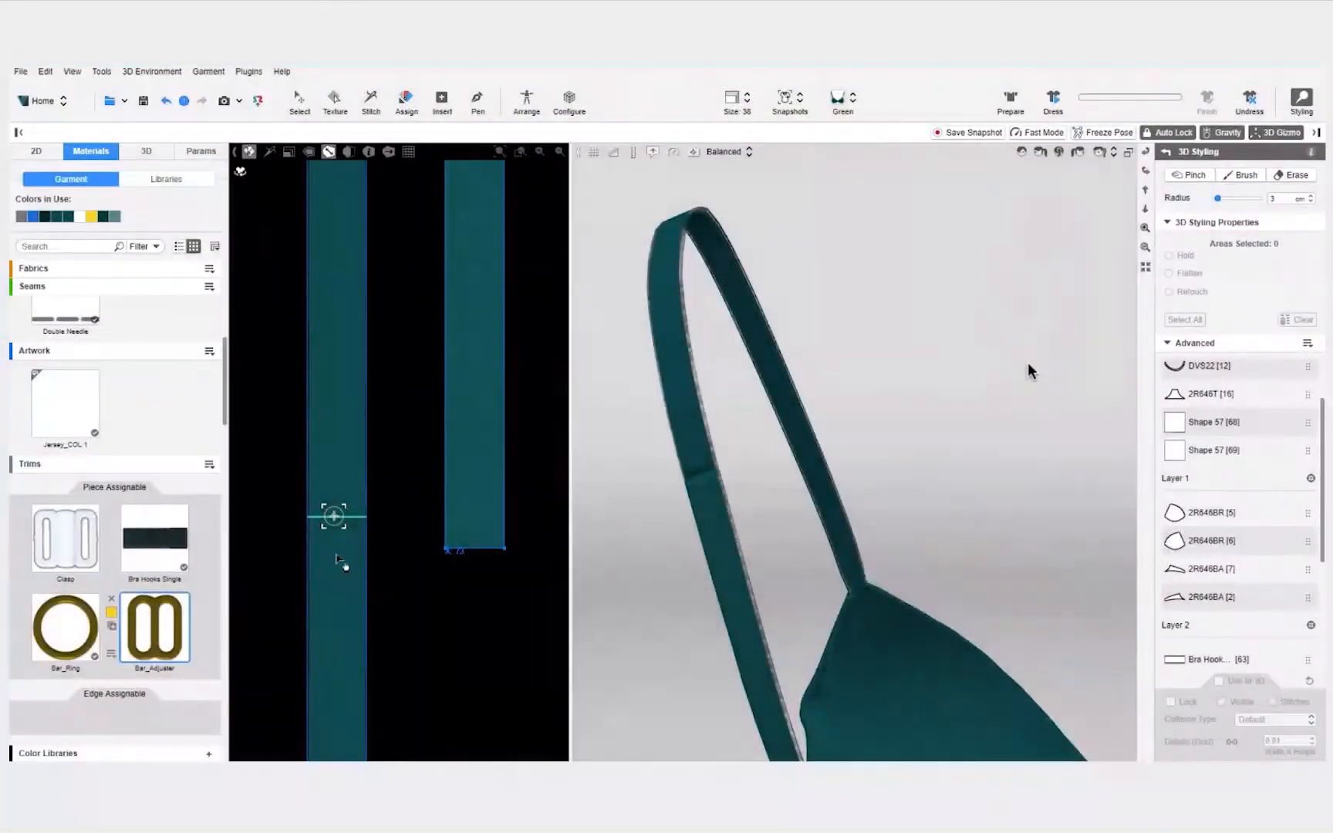
Step: Place the Bar_Adjuster trim on the long strap just below the glued line and rotate it a quarter turn
click(339, 564)
scroll(337, 562, up, 2)
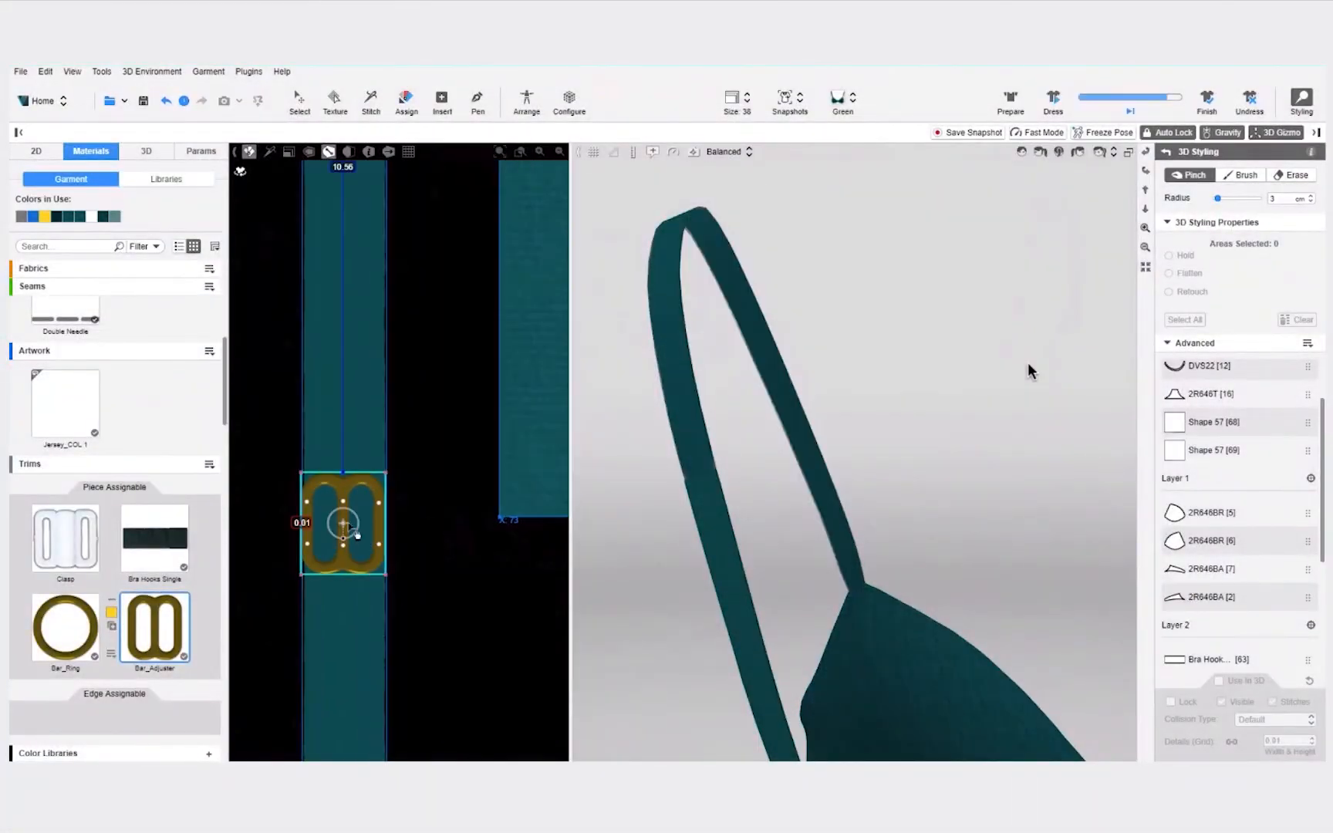
drag(350, 528, 439, 431)
scroll(365, 547, up, 2)
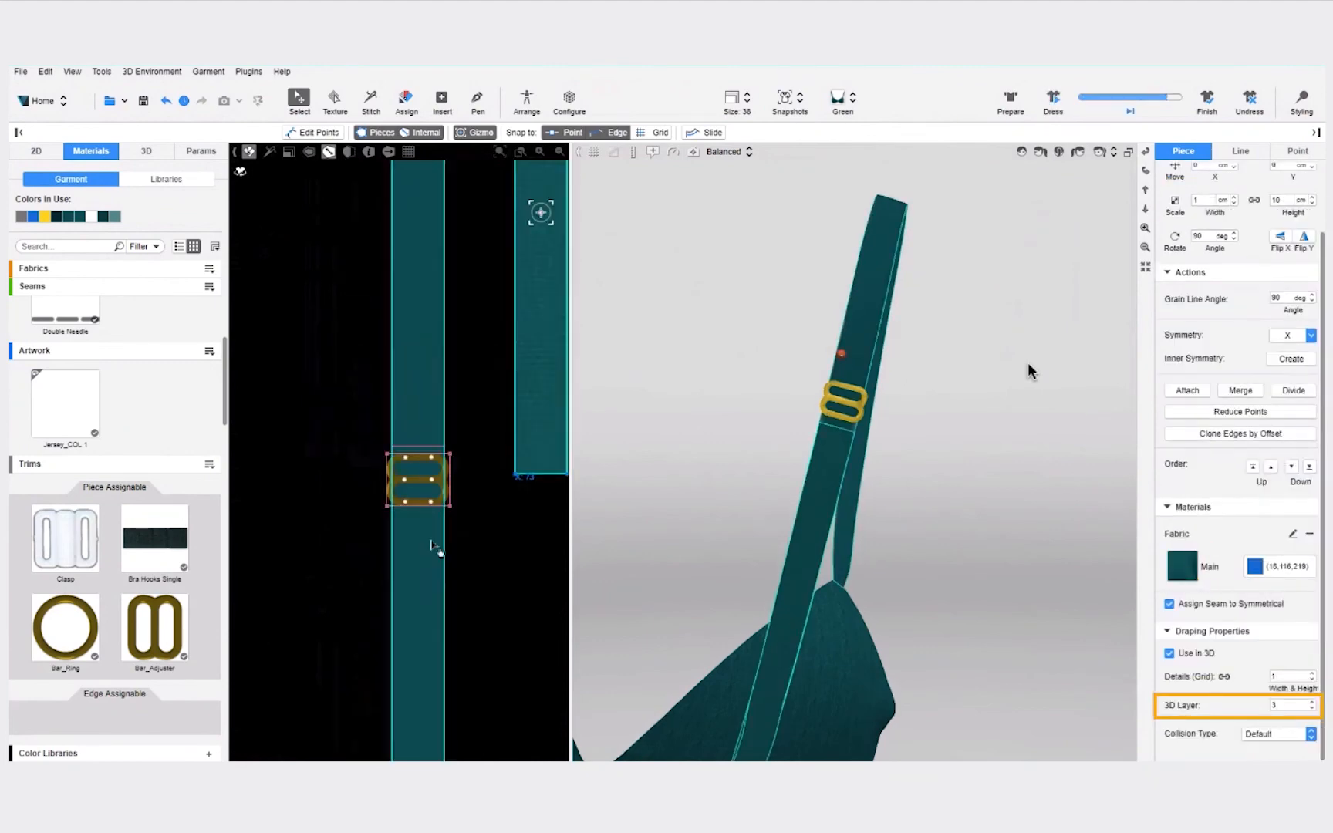
Step: Set the Bar_Adjuster trim's 3D layer to 5 and drape the garment again
click(433, 480)
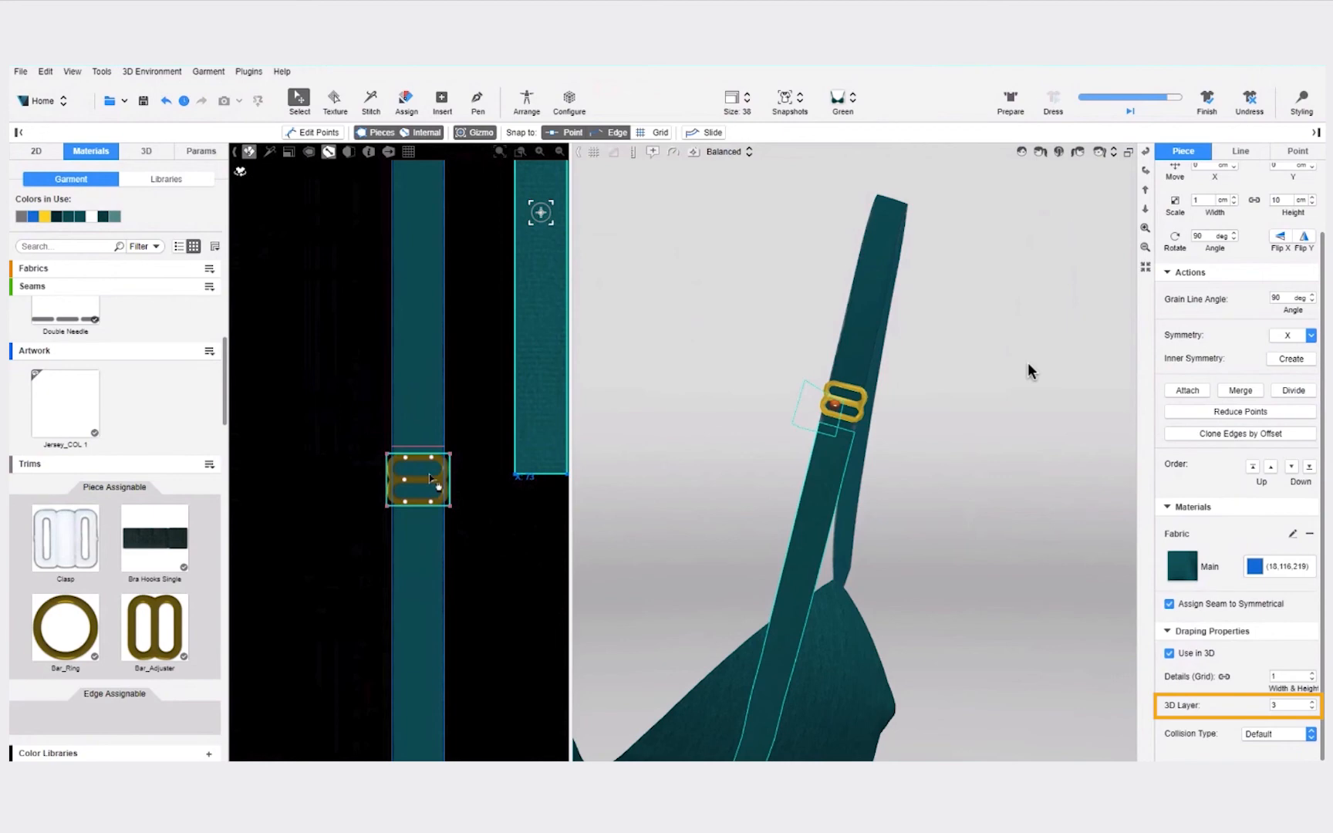
click(1279, 601)
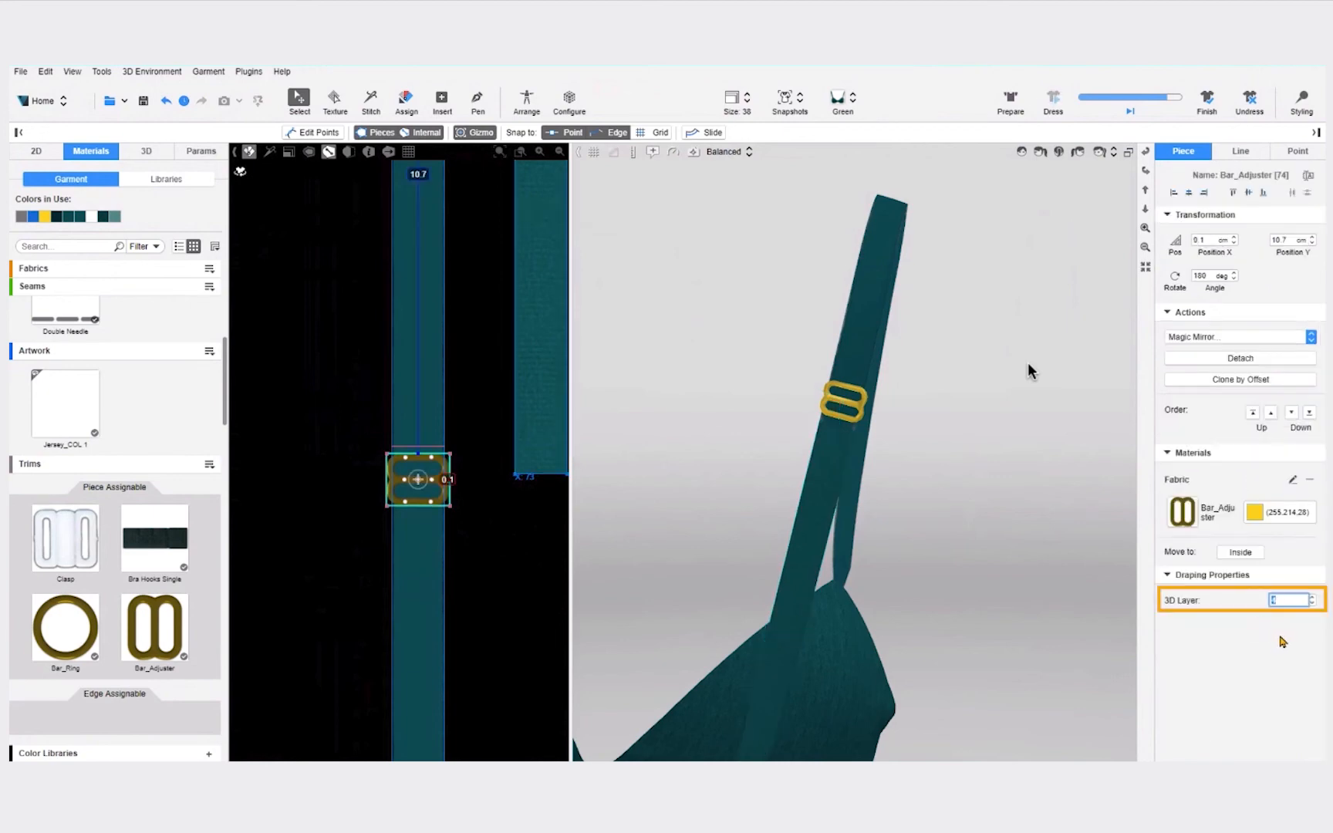
click(1053, 99)
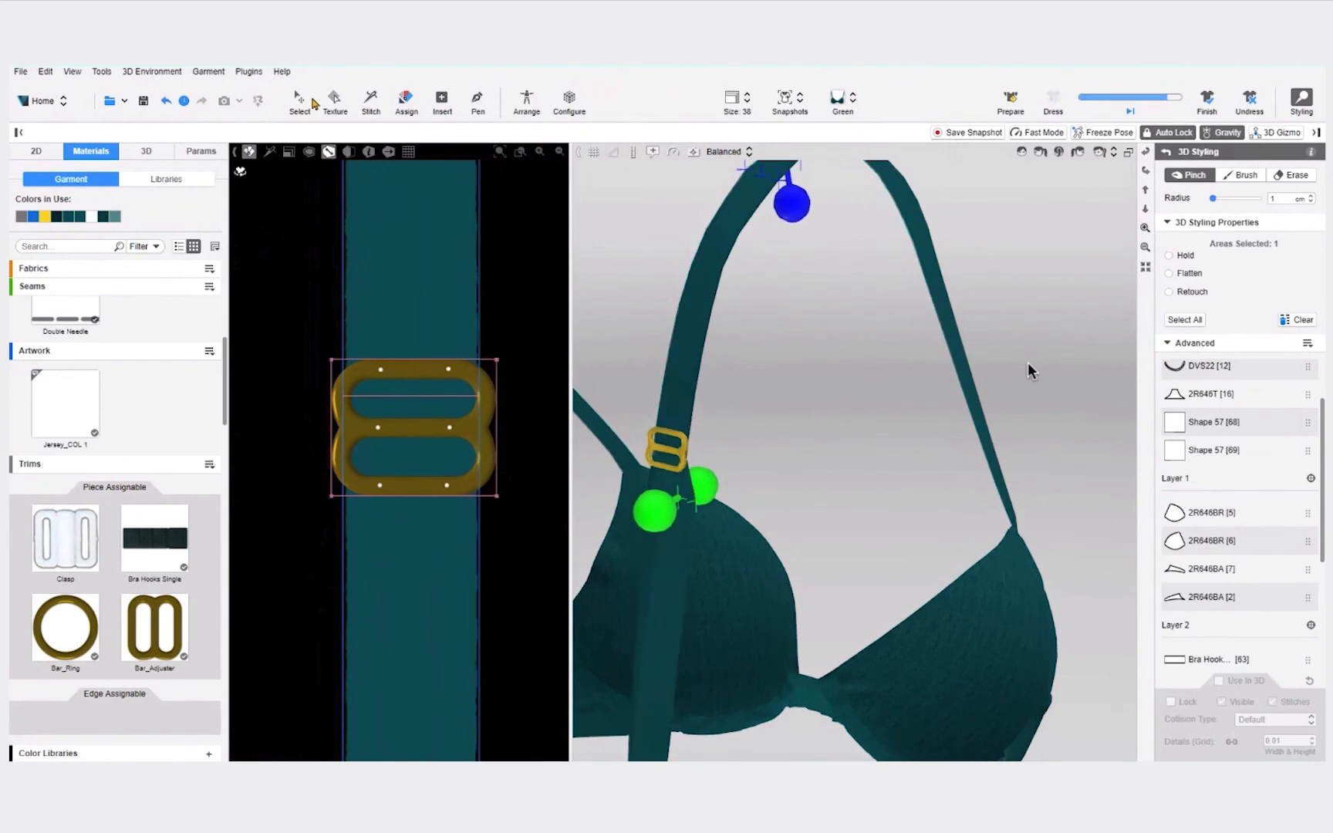
Step: Move the adjuster slightly down the strap and draw a short horizontal internal line across each of its two openings
click(372, 404)
drag(373, 404, 373, 440)
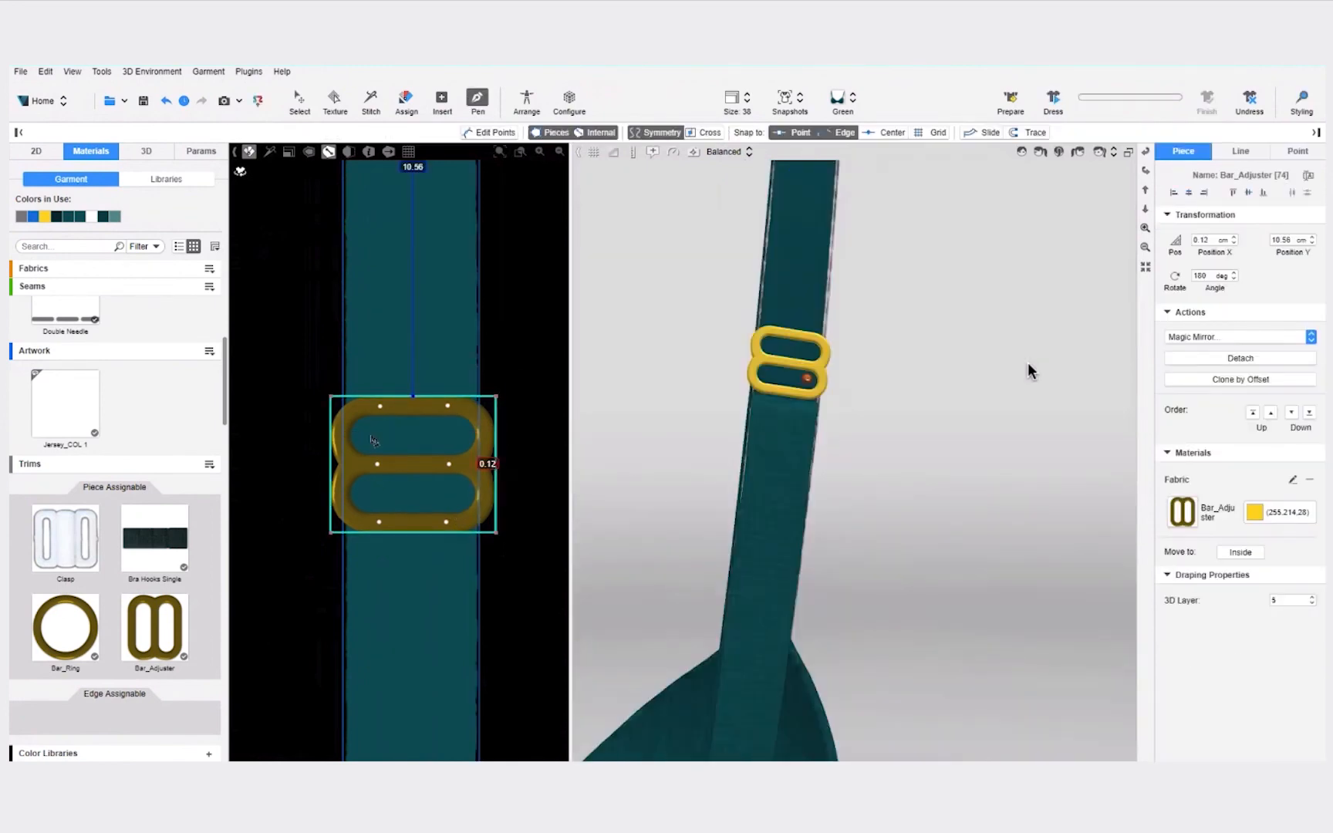
click(376, 436)
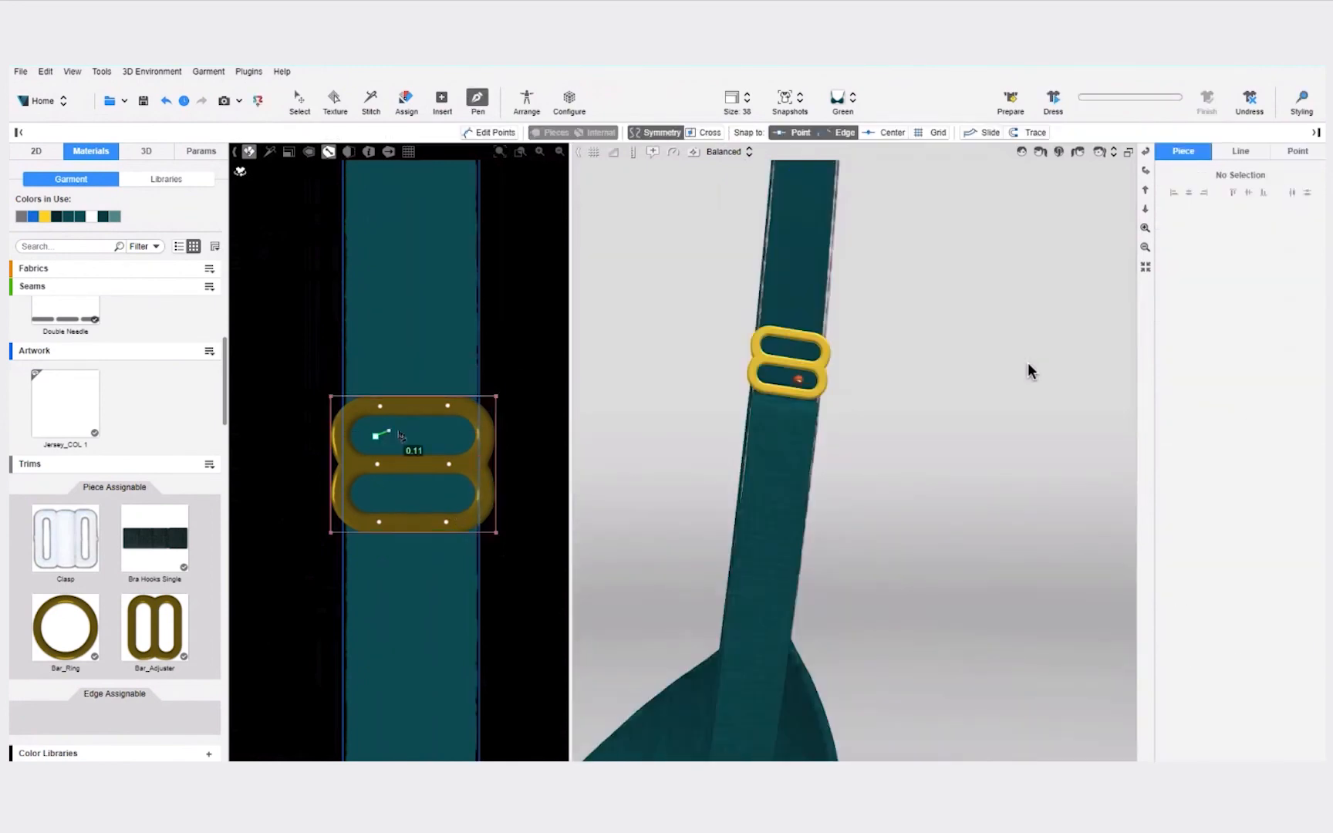
double_click(450, 435)
click(377, 494)
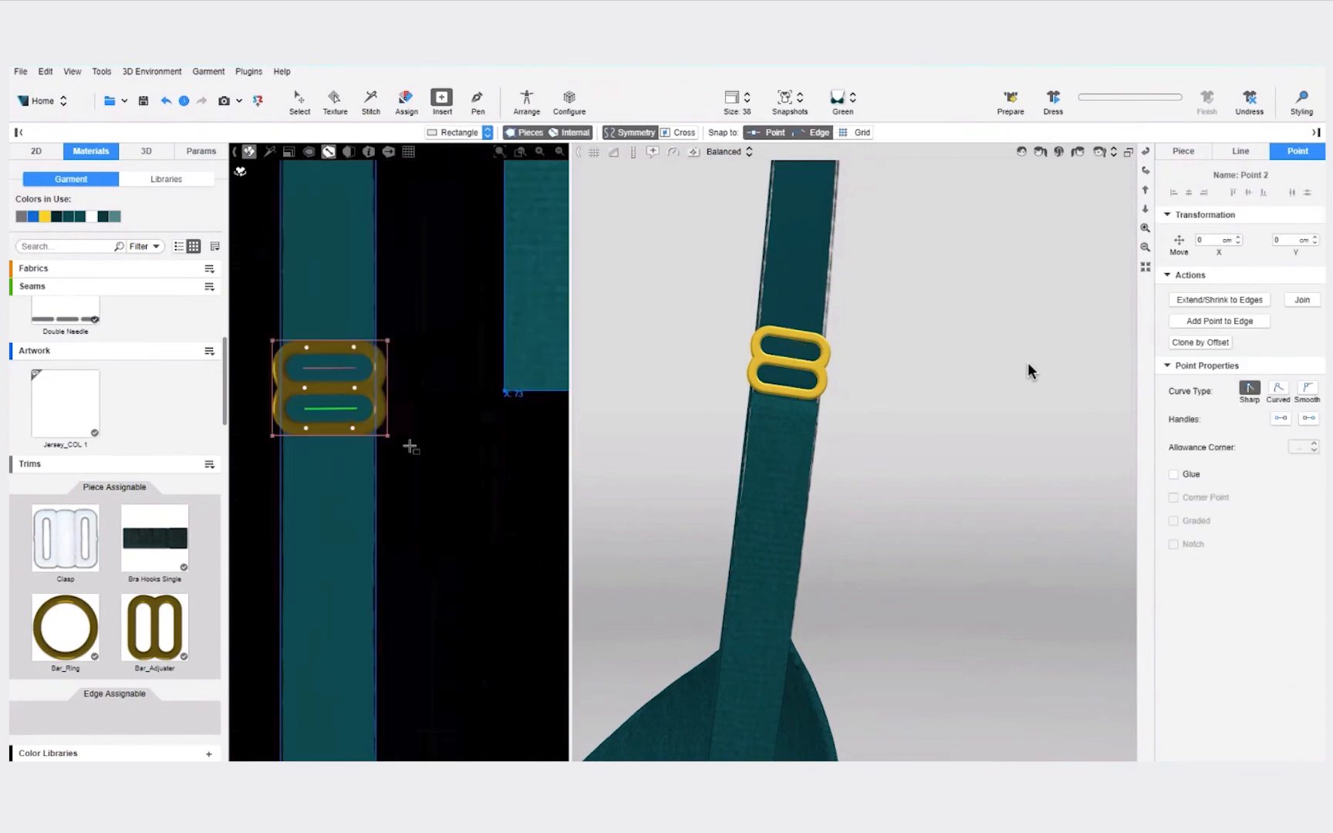
Step: Insert a rectangle of 1 by 0.6 cm beside the strap and stitch its two long edges to the lines inside the adjuster
drag(411, 425, 498, 484)
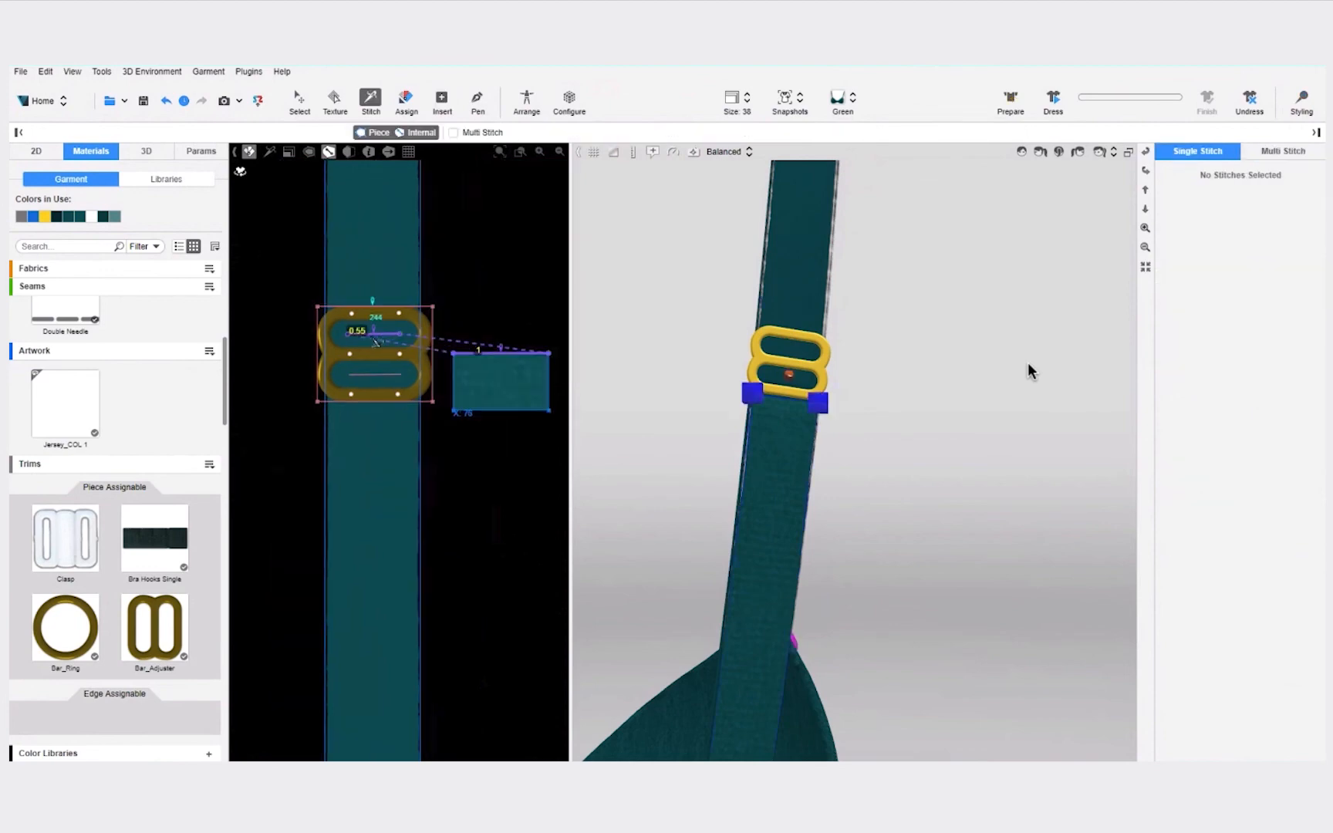
click(461, 353)
click(480, 411)
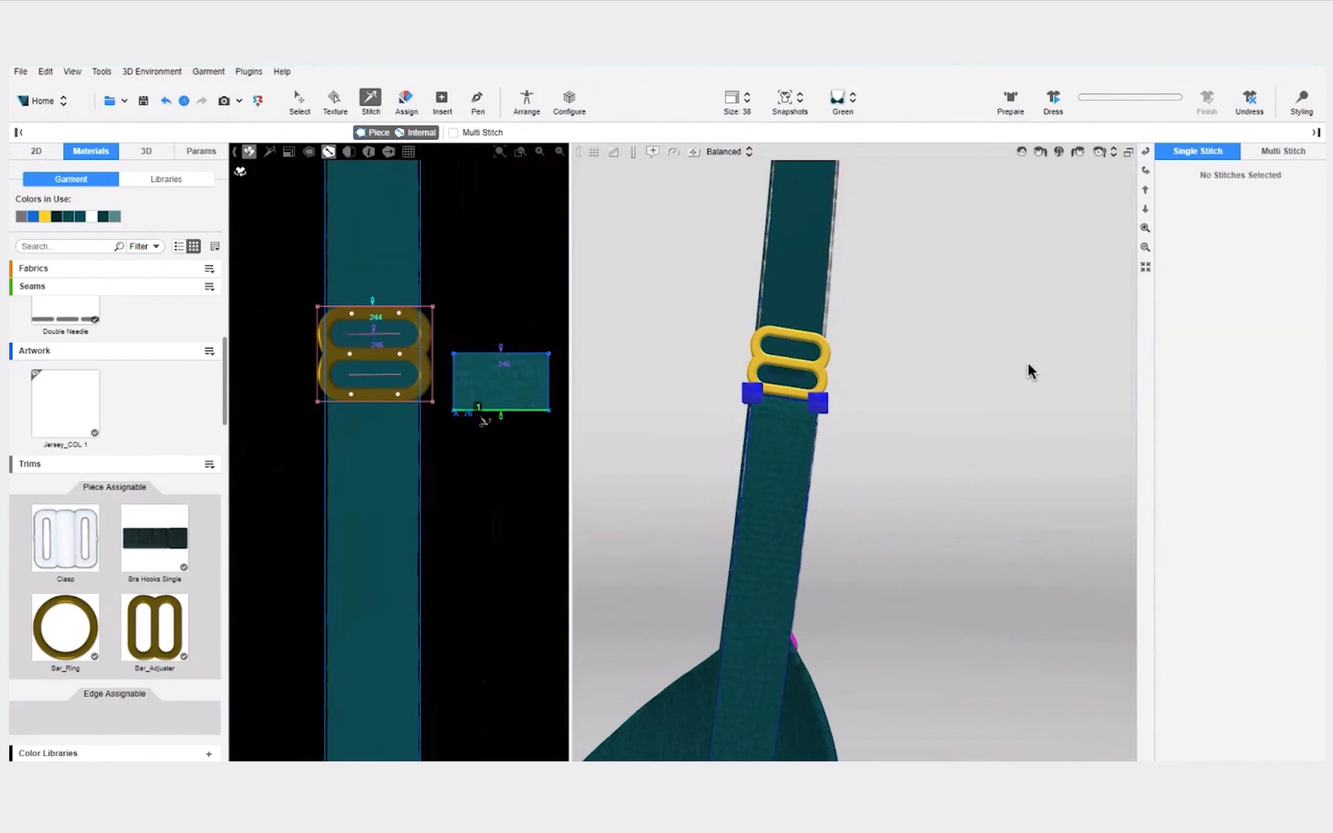
click(379, 380)
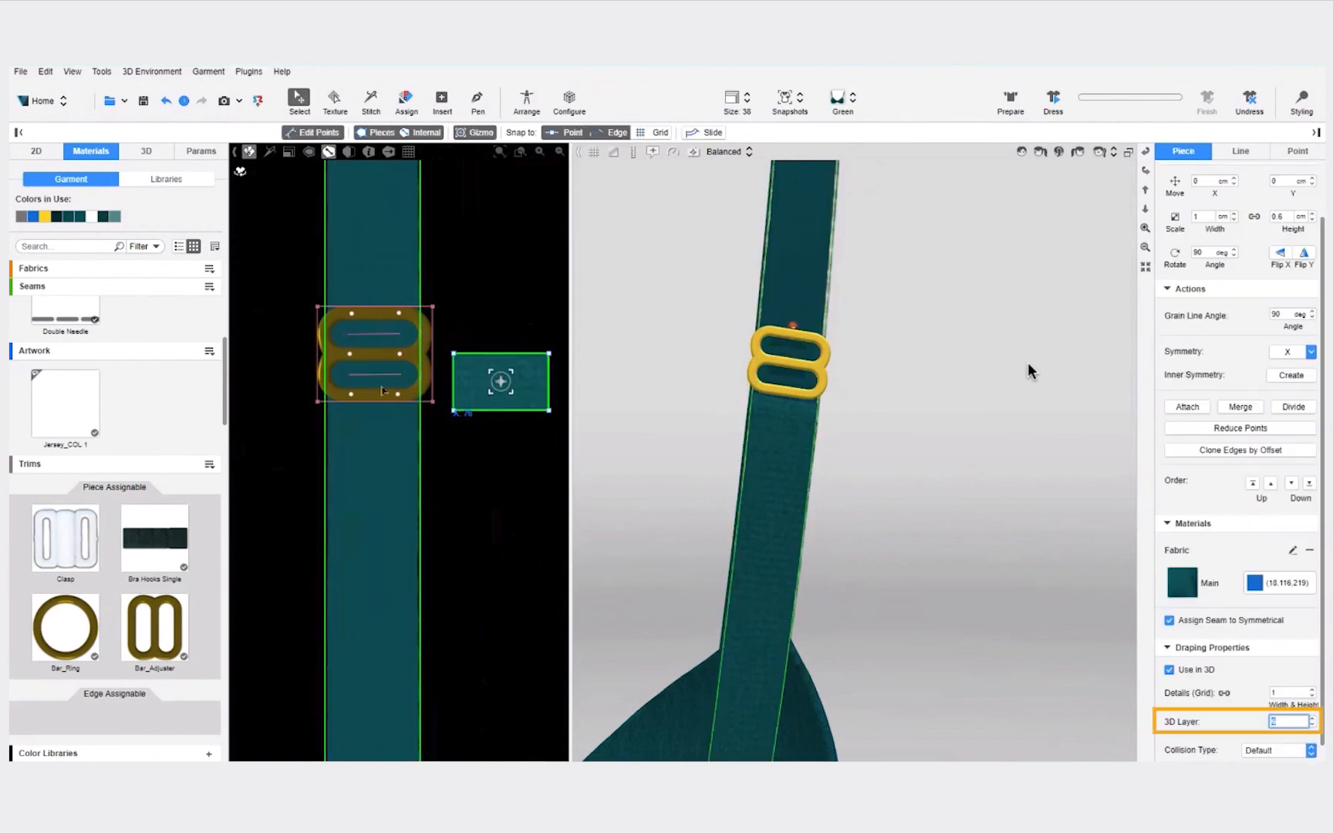
Step: Set the small rectangle's 3D layer to 6, arrange it over the strap on the silhouette and drape it at the adjuster
scroll(492, 355, down, 1)
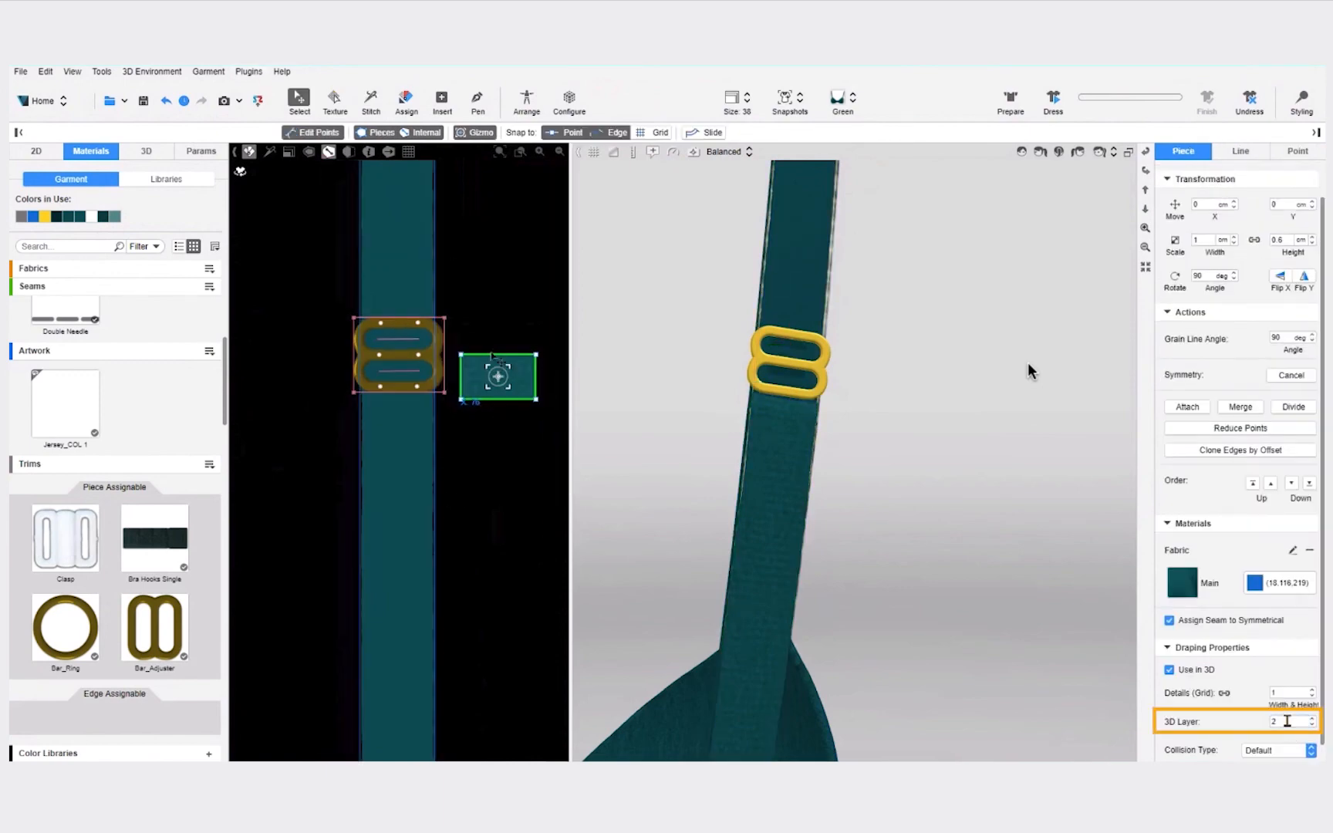
double_click(1286, 722)
scroll(423, 464, up, 3)
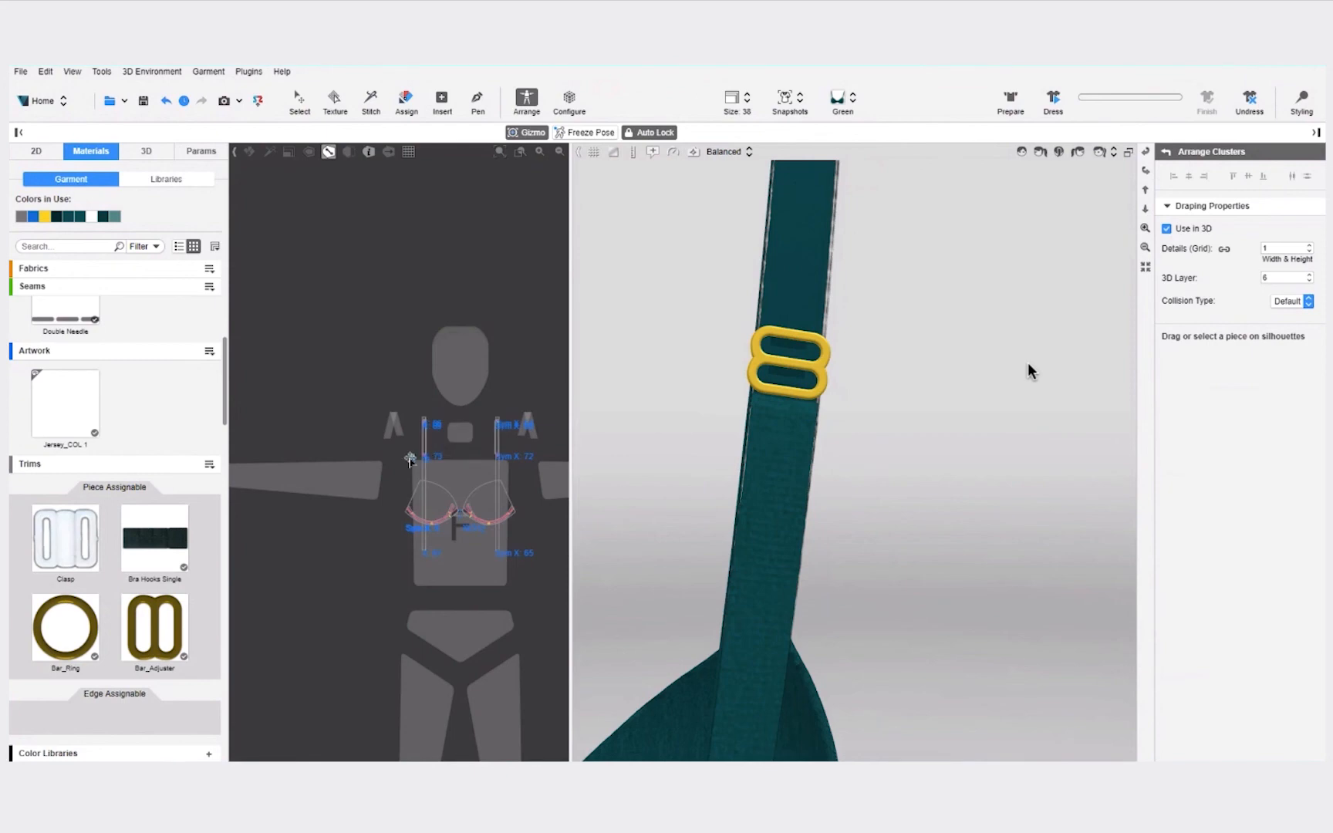
scroll(428, 455, up, 3)
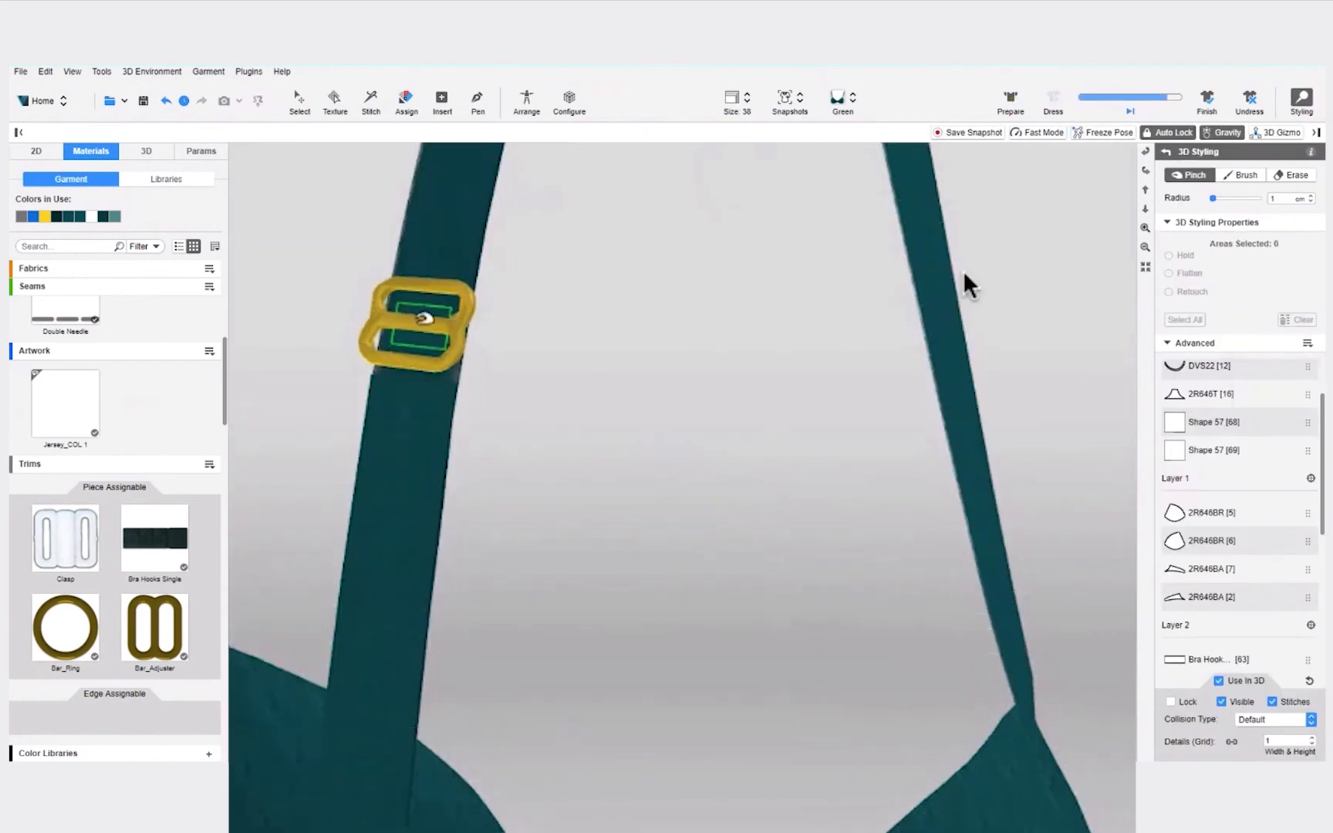
drag(452, 332, 292, 298)
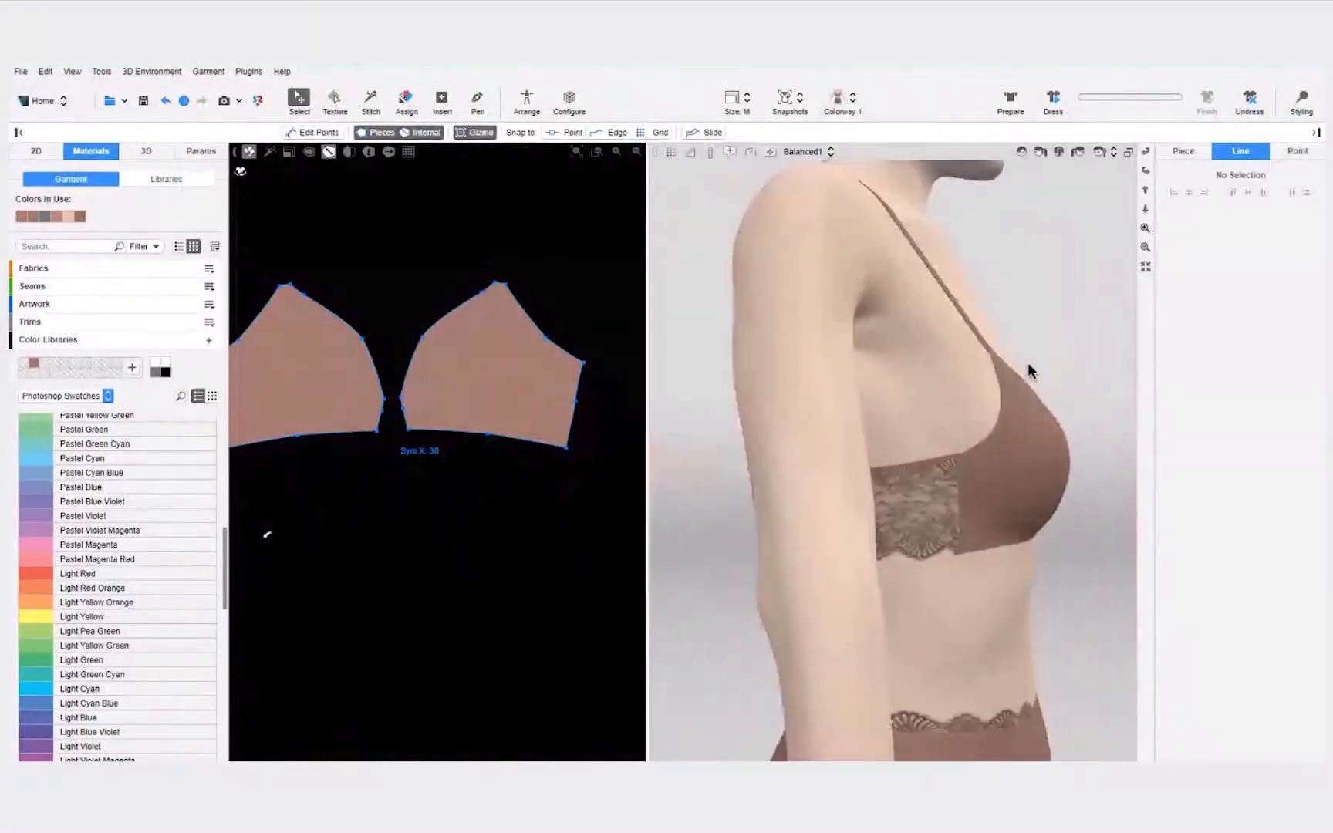
Step: Hide the avatar and examine the lace bra's side, back wings and straps
drag(267, 535, 916, 500)
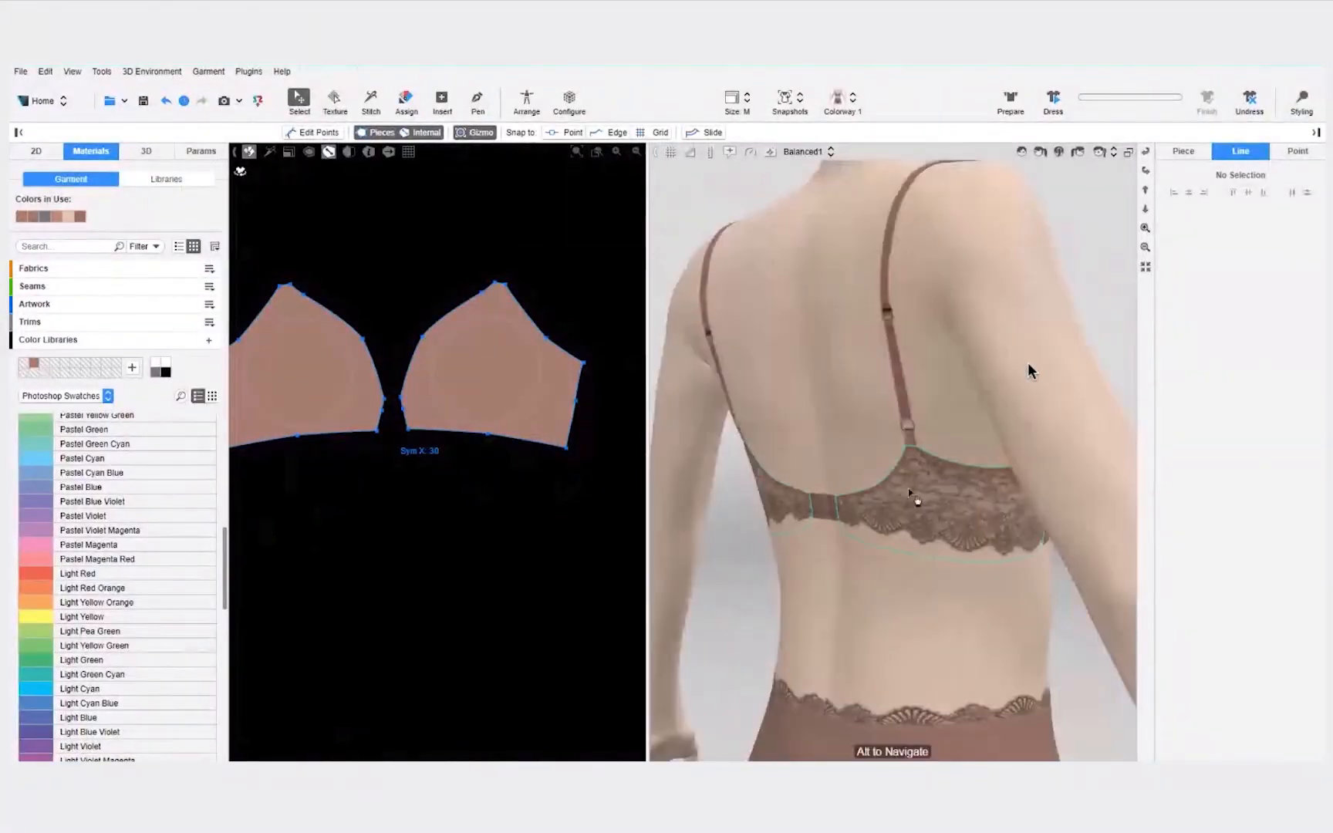
right_click(994, 370)
click(997, 401)
scroll(1028, 363, up, 10)
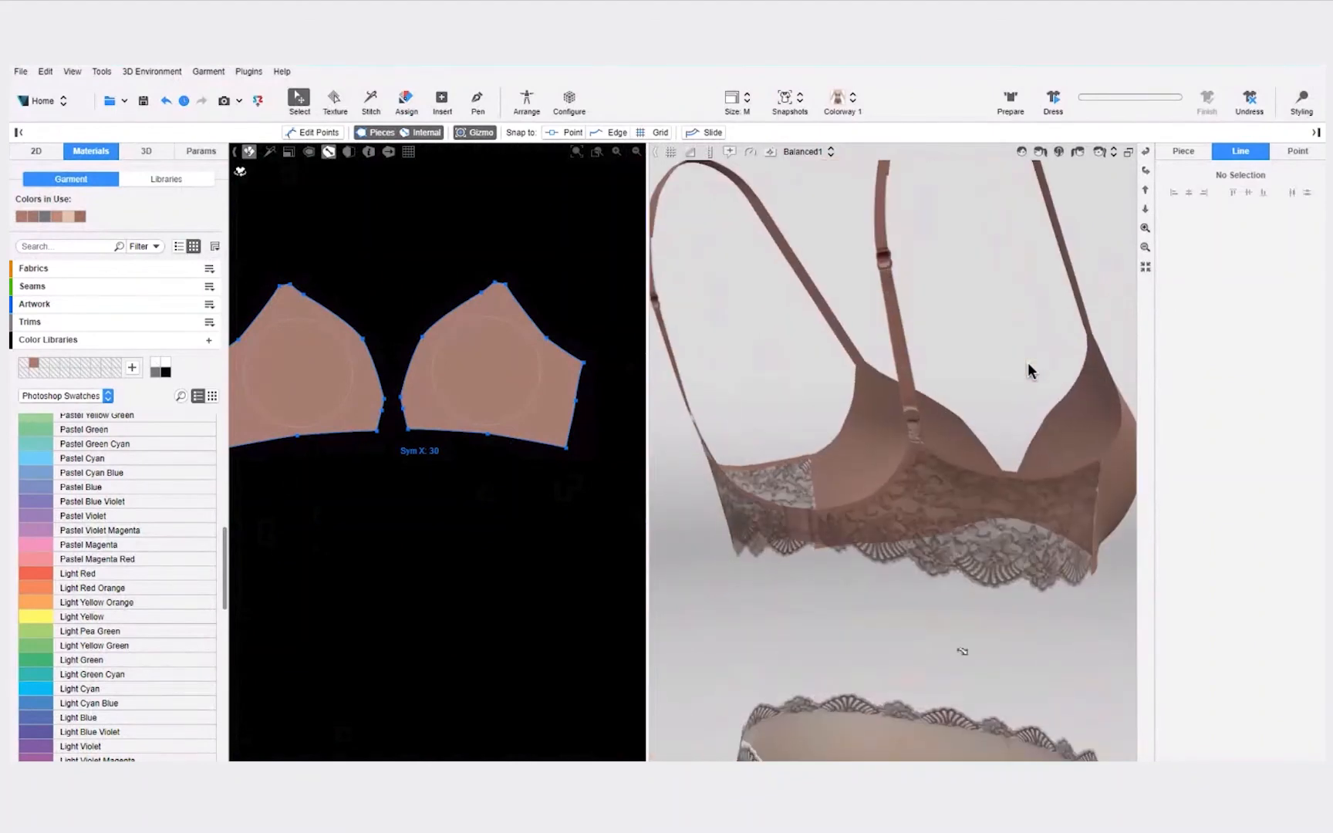
scroll(1028, 362, down, 5)
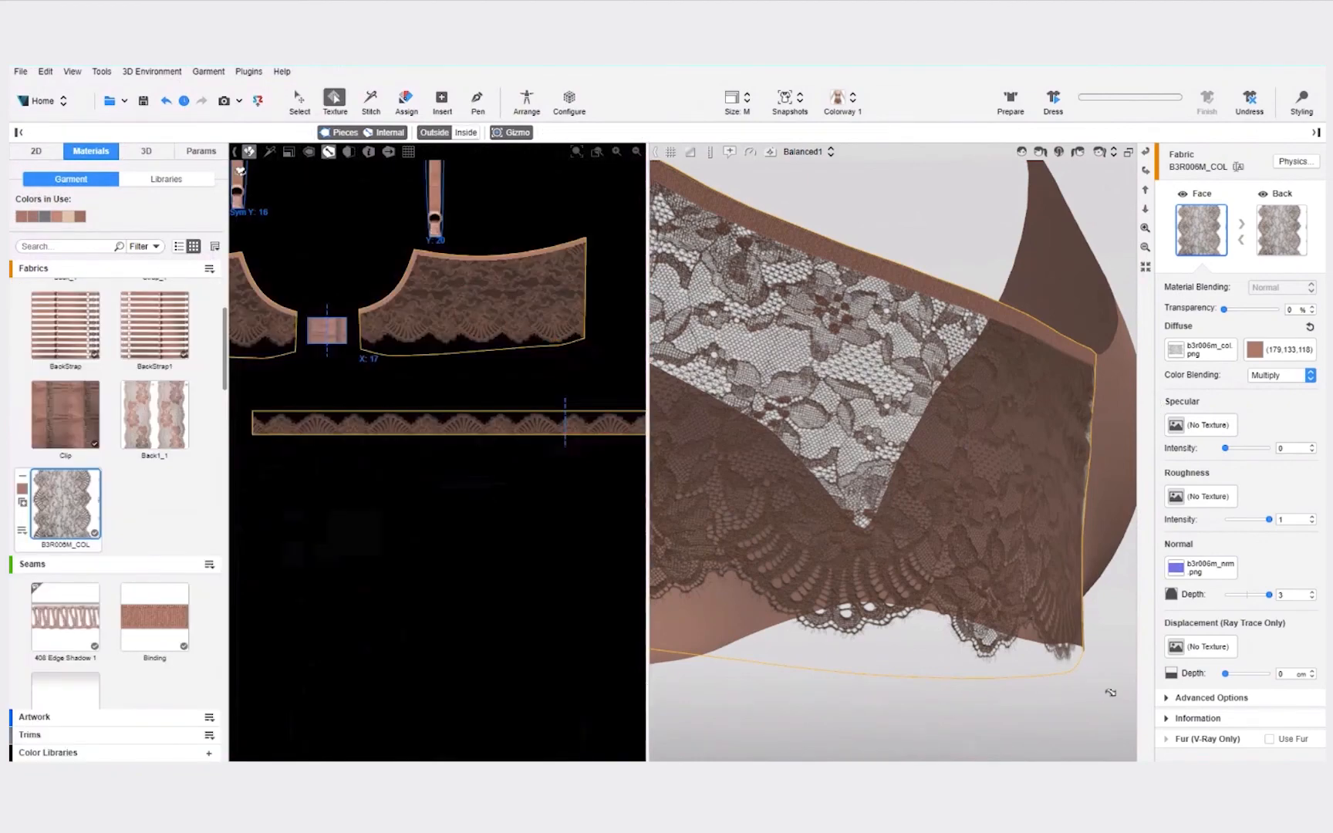
Step: Examine the B3R006M_COL lace fabric on the back wings from inside and outside, including its scalloped edge
drag(1111, 692, 887, 679)
scroll(326, 330, up, 3)
scroll(893, 460, down, 3)
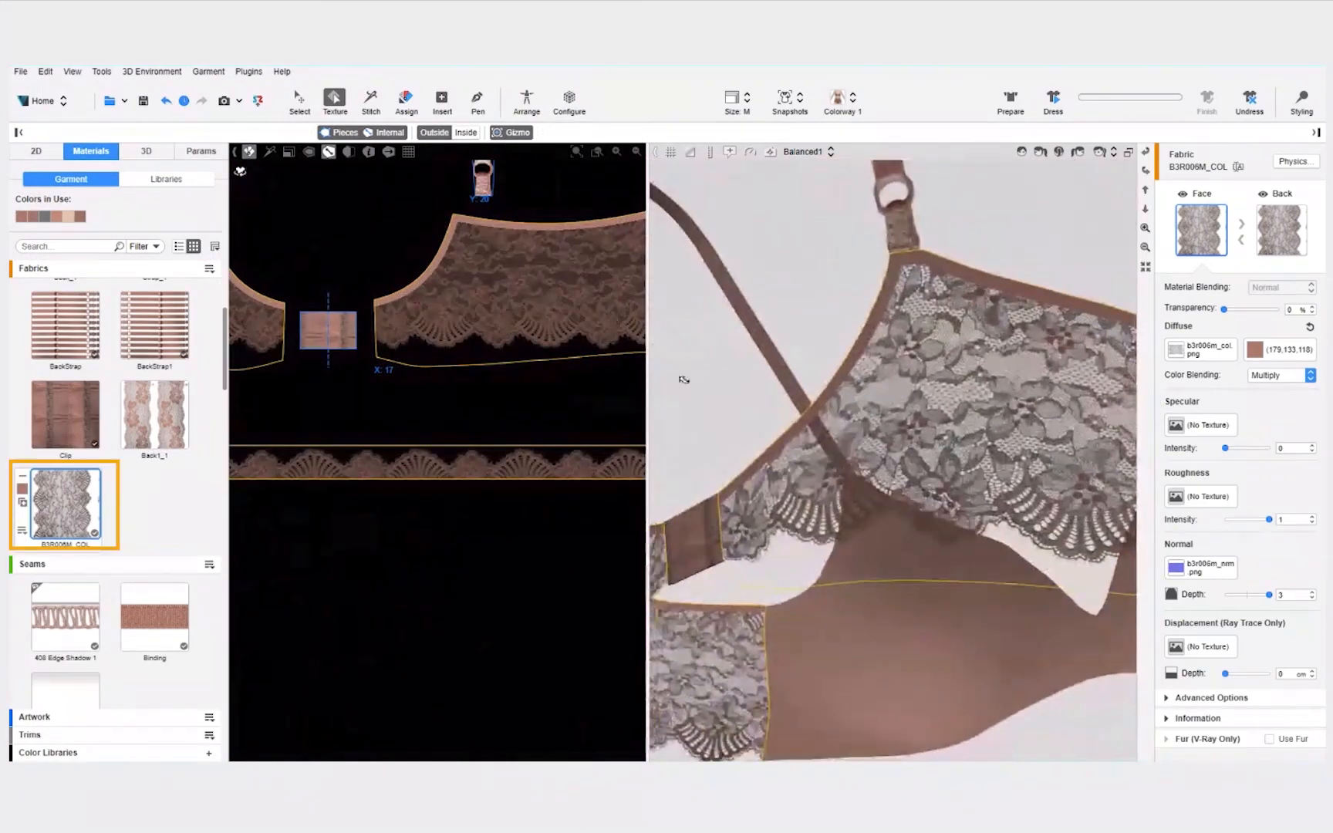
drag(684, 380, 957, 433)
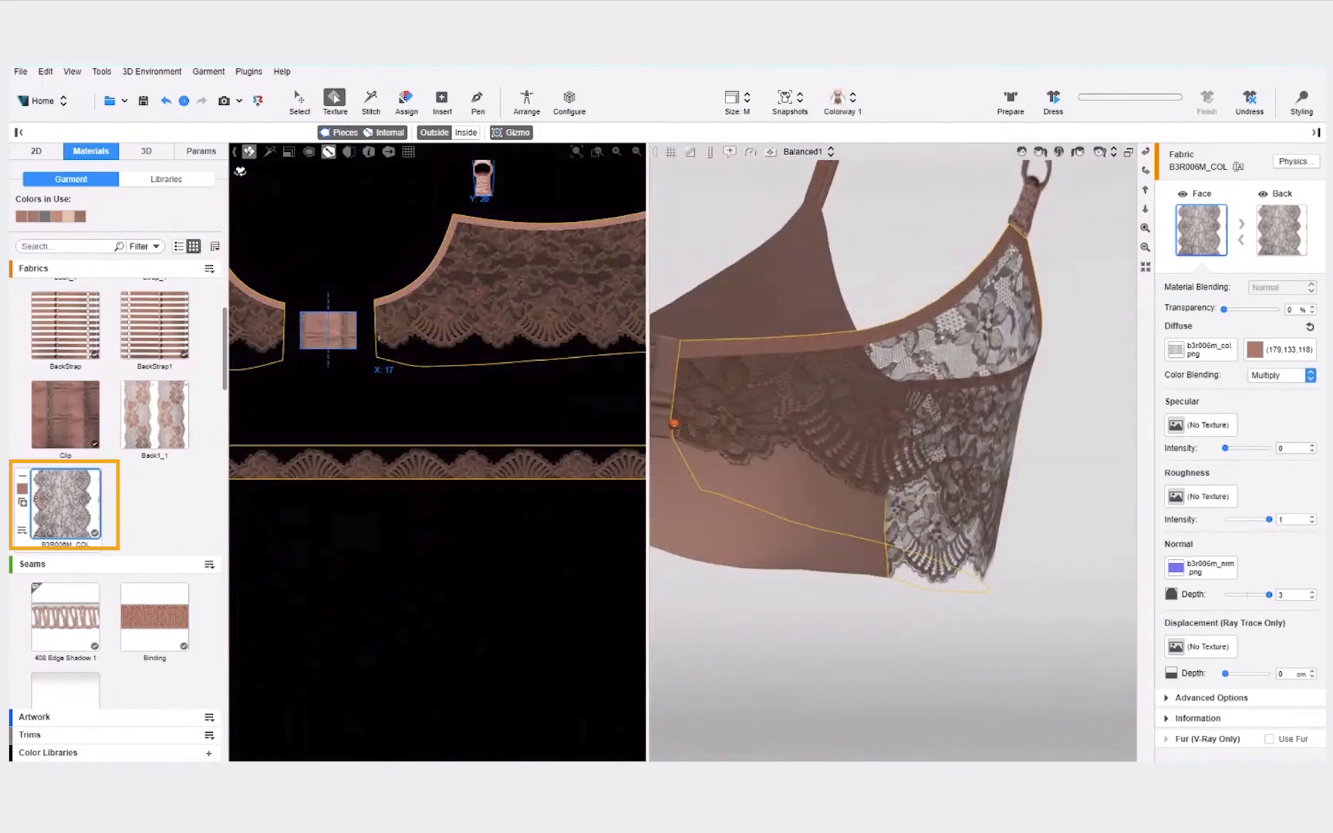
alt+drag(1009, 492, 761, 432)
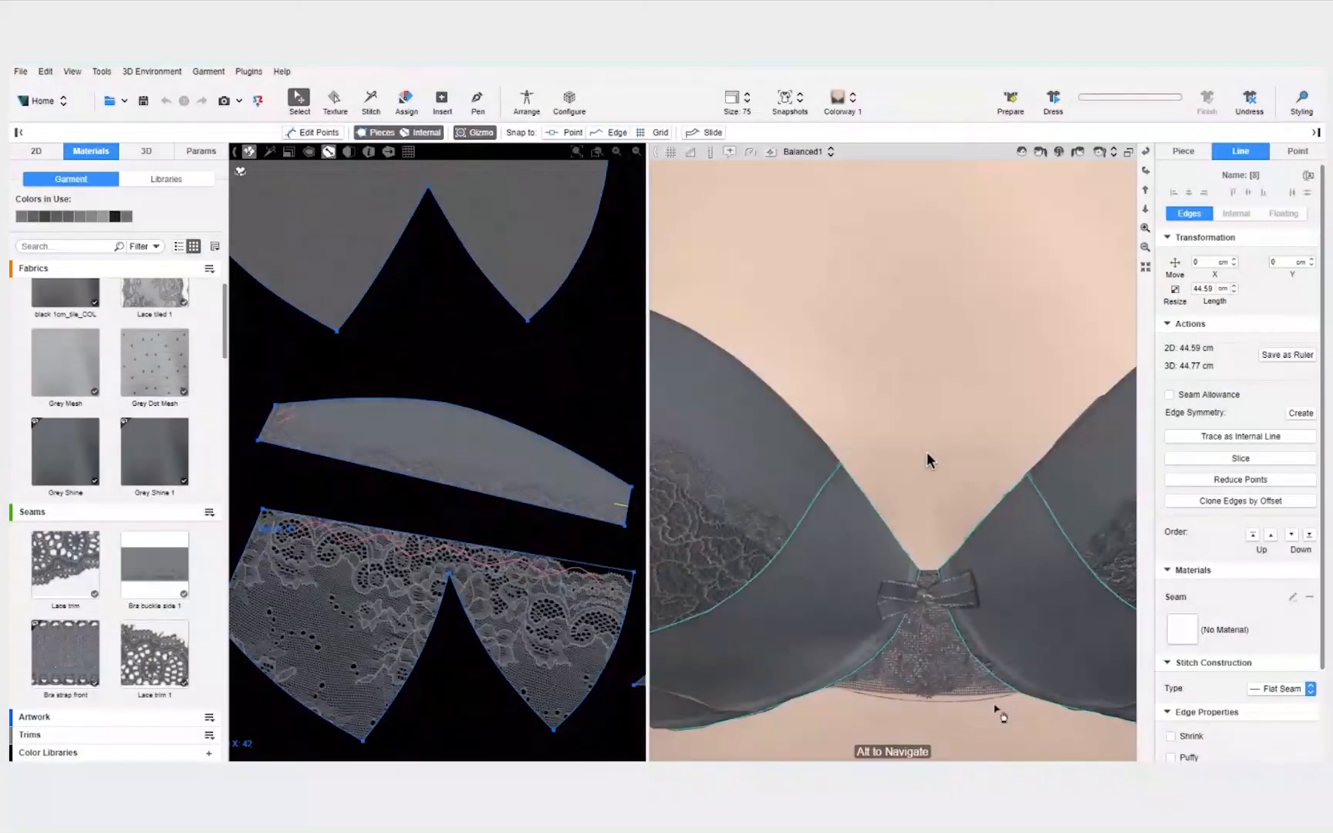
Step: Edit the thickness in the physics of the Lace tiled fabric used on the center gore
click(957, 702)
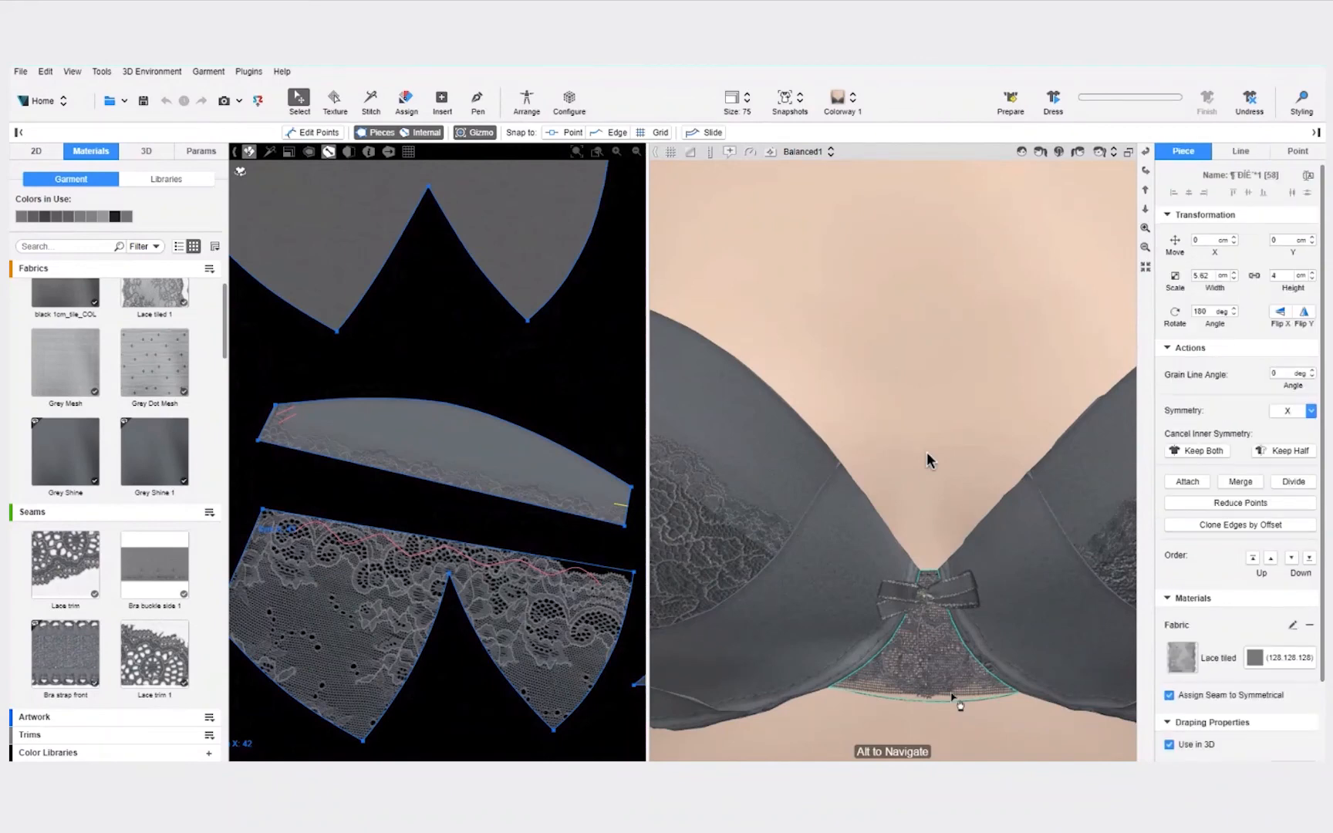
right_click(931, 564)
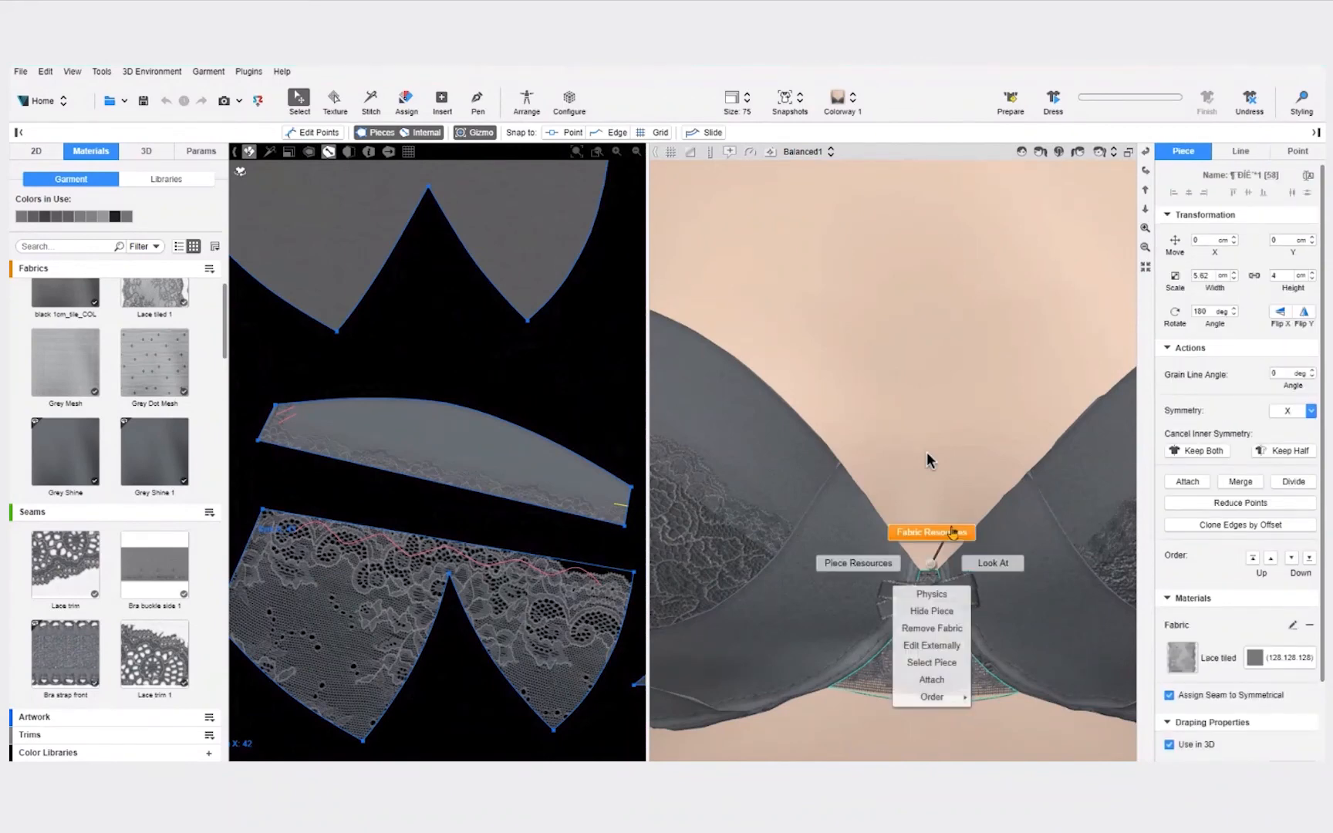
click(954, 532)
click(1293, 161)
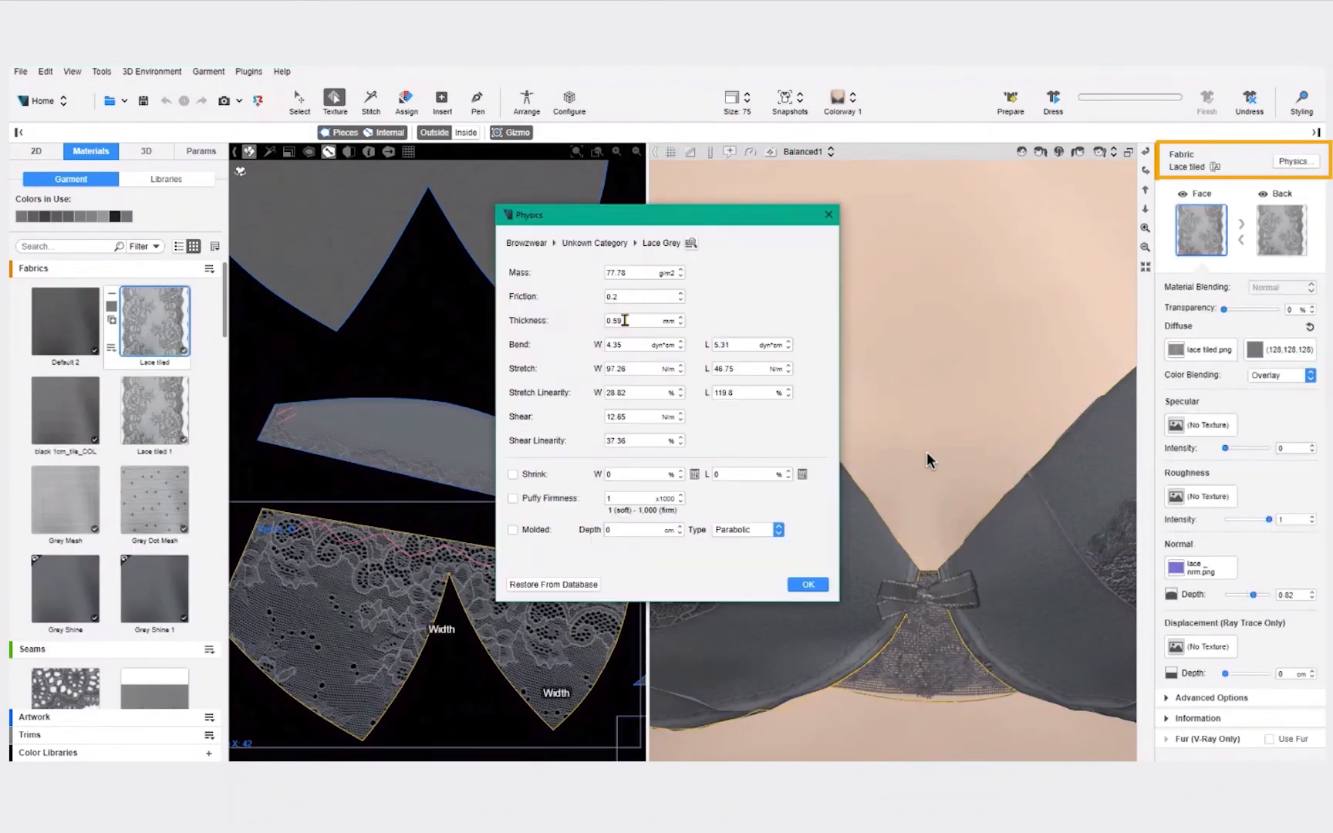
double_click(624, 320)
key(BackSpace)
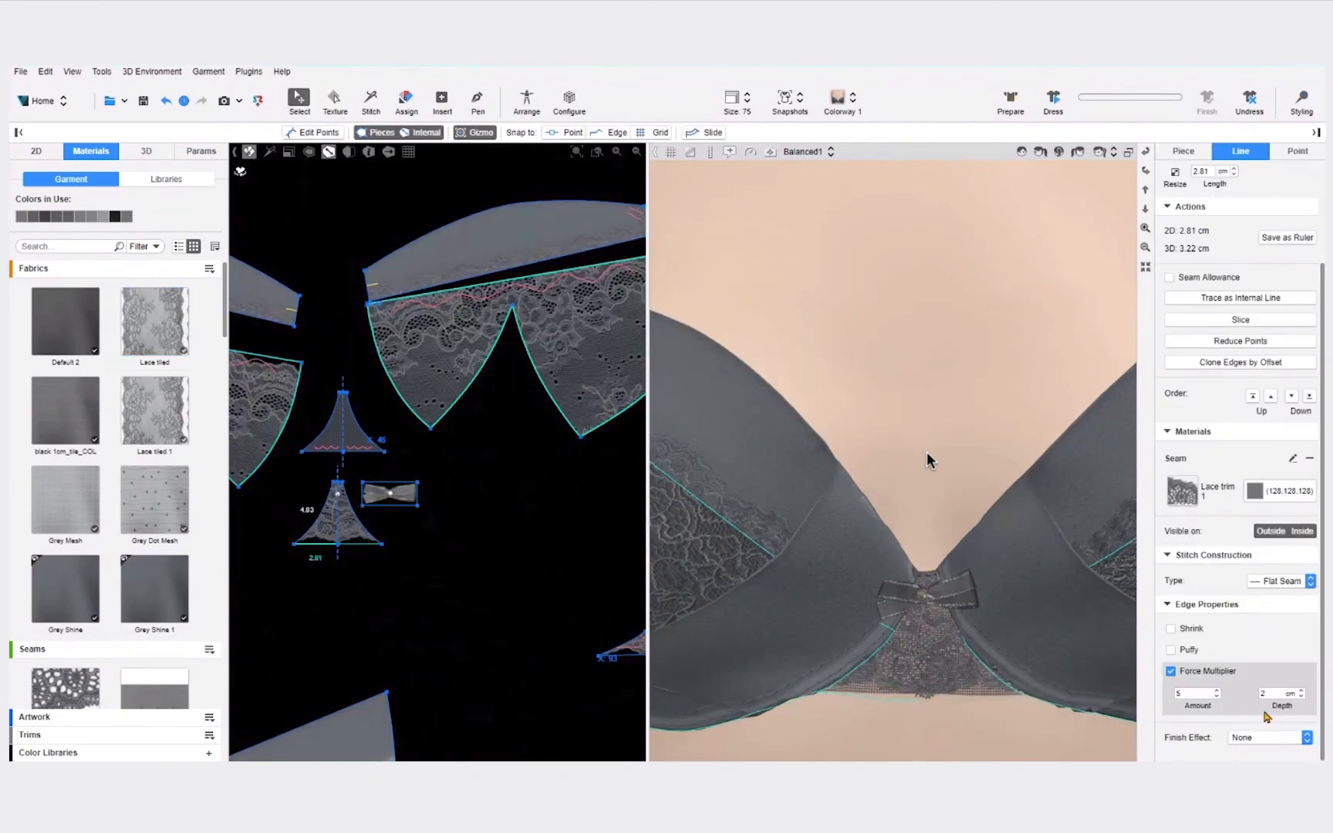
Step: Set the Finish Effect of the lace center gore's bottom edge to Rounded and open the list of finish effects
click(427, 592)
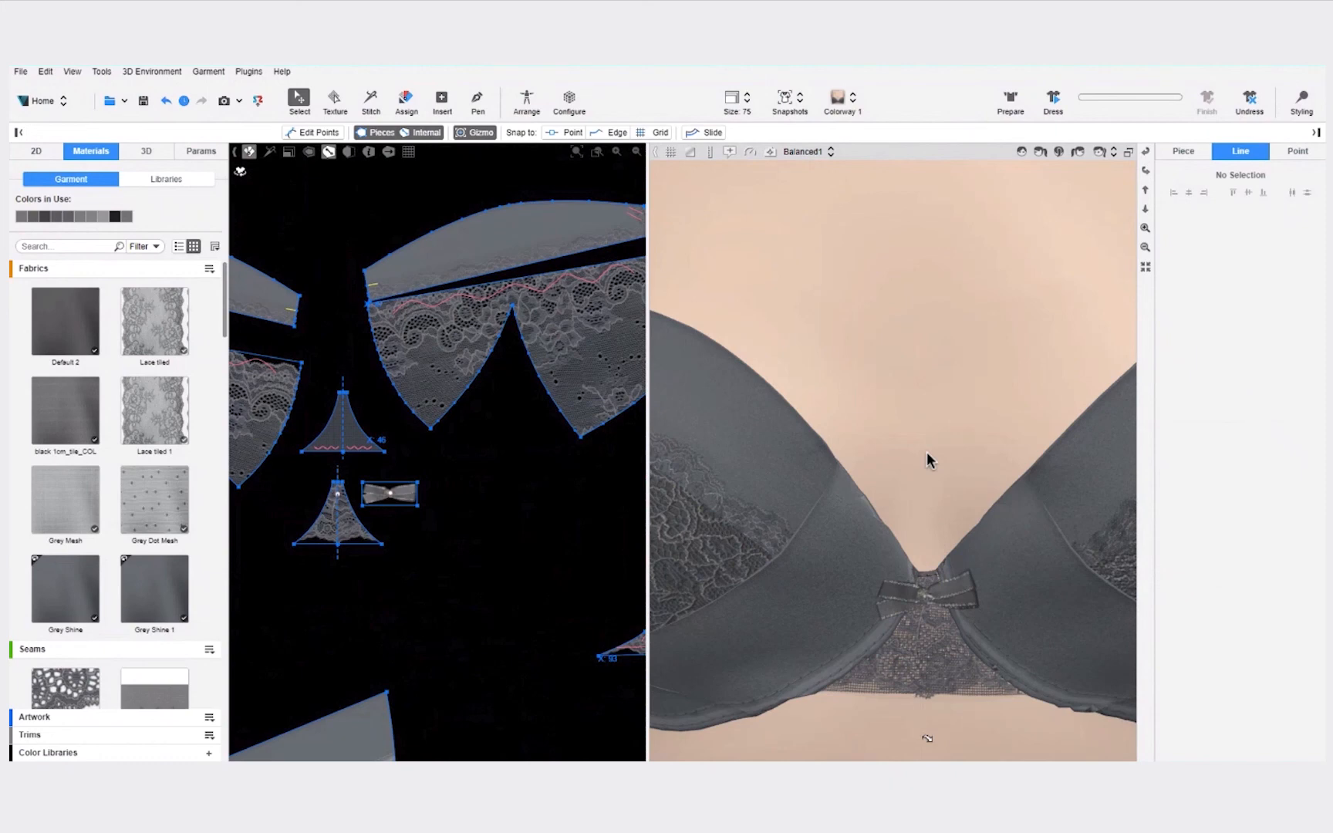
click(154, 321)
click(328, 546)
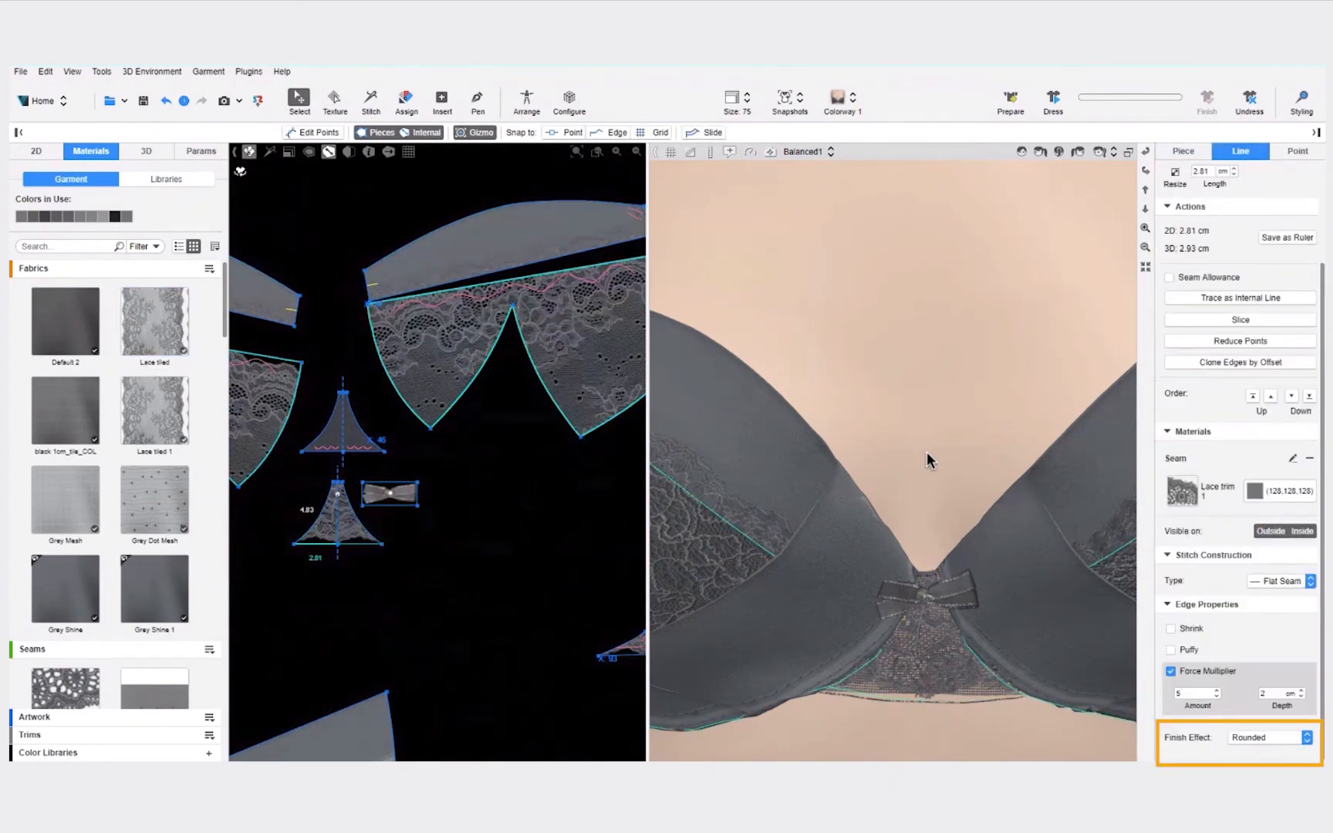
click(1253, 739)
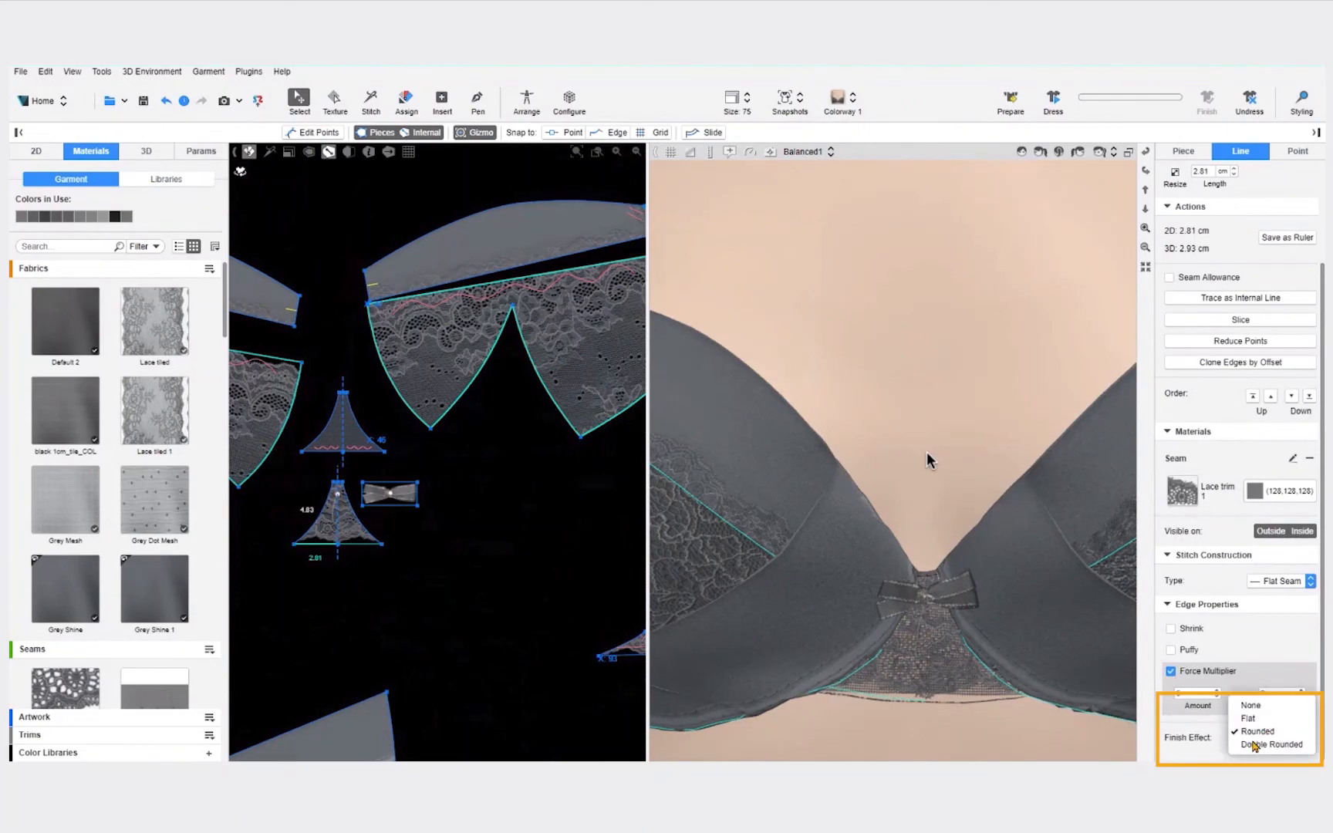